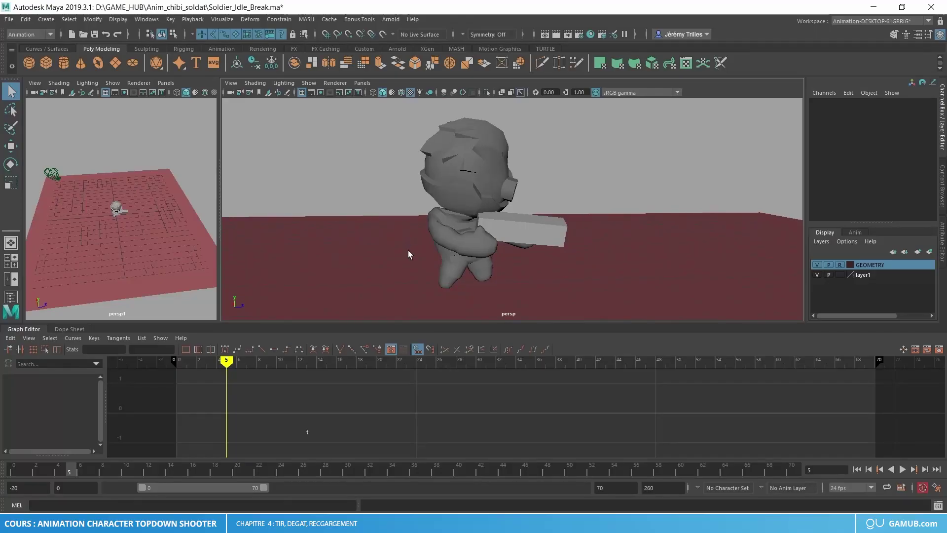
Step: Turn on NURBS curve display so the soldier rig's control curves appear in the viewport
{"action": "mouse_move", "coordinate": [408, 251]}
{"action": "left_mouse_down", "text": "alt"}
{"action": "mouse_move", "coordinate": [365, 228]}
{"action": "mouse_move", "coordinate": [383, 244]}
{"action": "mouse_move", "coordinate": [460, 252]}
{"action": "left_mouse_up", "text": "alt"}
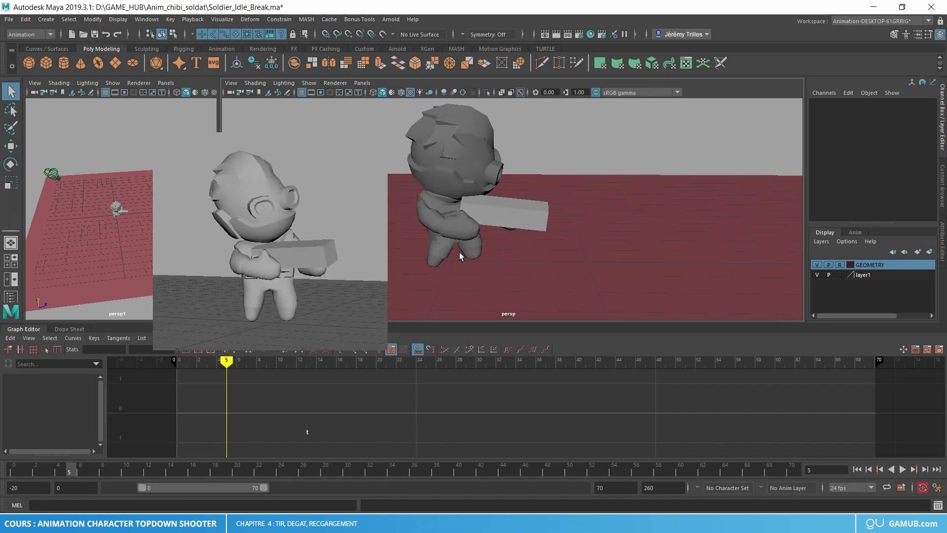
{"action": "left_click", "coordinate": [308, 83]}
{"action": "left_click", "coordinate": [325, 133]}
Step: Select all rig controls and delete their keys on frames 2–70, keeping only frame 0
{"action": "scroll", "coordinate": [493, 207], "scroll_direction": "down", "scroll_amount": 2}
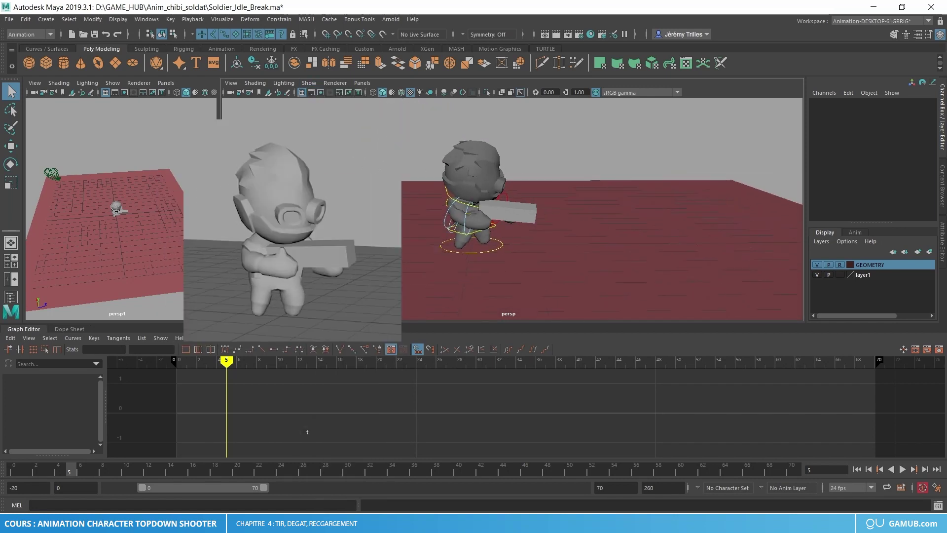
{"action": "left_click_drag", "start_coordinate": [414, 143], "coordinate": [540, 296]}
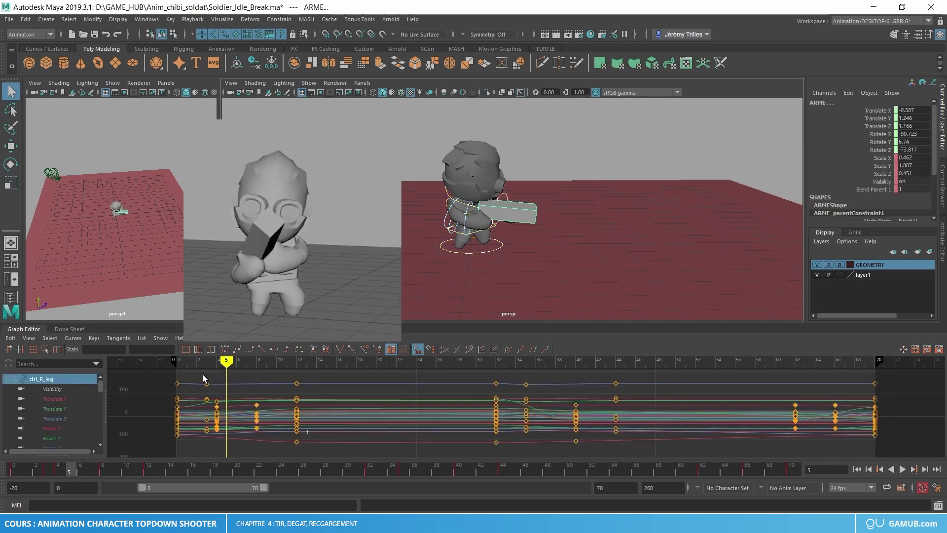
{"action": "left_click_drag", "start_coordinate": [202, 375], "coordinate": [898, 442]}
{"action": "key", "text": "Delete"}
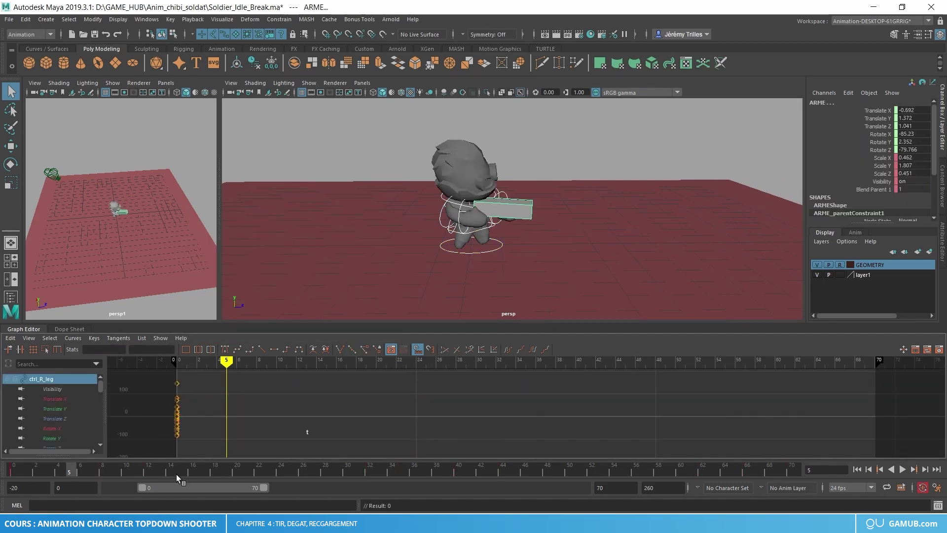
{"action": "left_click", "coordinate": [603, 271]}
{"action": "scroll", "coordinate": [516, 212], "scroll_direction": "up", "scroll_amount": 4}
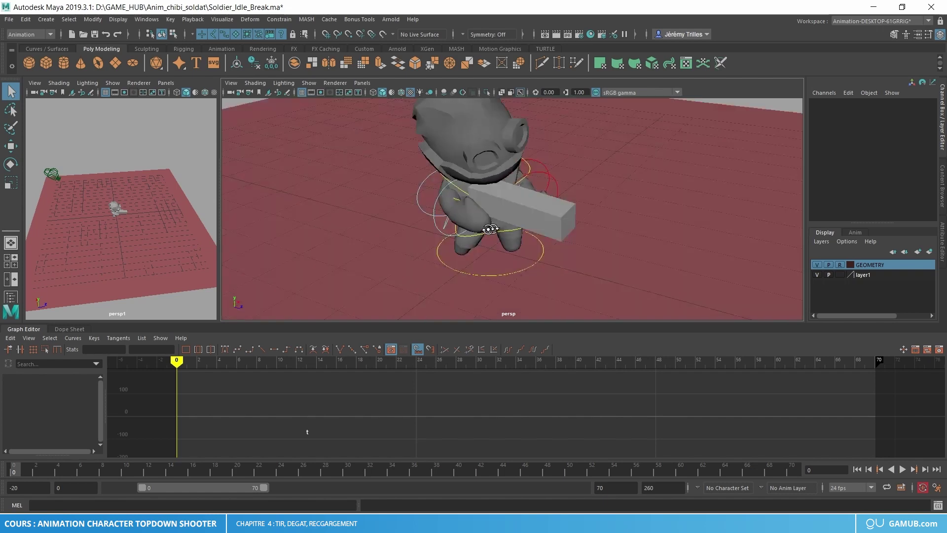
{"action": "mouse_move", "coordinate": [517, 212]}
{"action": "left_mouse_down", "text": "alt"}
{"action": "mouse_move", "coordinate": [505, 222]}
{"action": "mouse_move", "coordinate": [510, 258]}
{"action": "mouse_move", "coordinate": [501, 242]}
{"action": "left_mouse_up", "text": "alt"}
{"action": "left_click", "coordinate": [497, 245]}
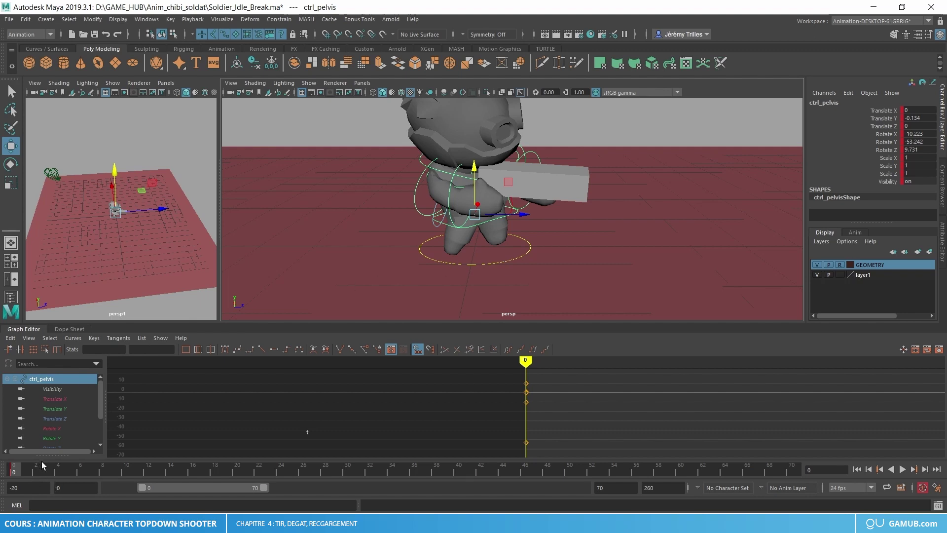
{"action": "right_click_drag", "start_coordinate": [481, 234], "coordinate": [516, 254], "text": "alt"}
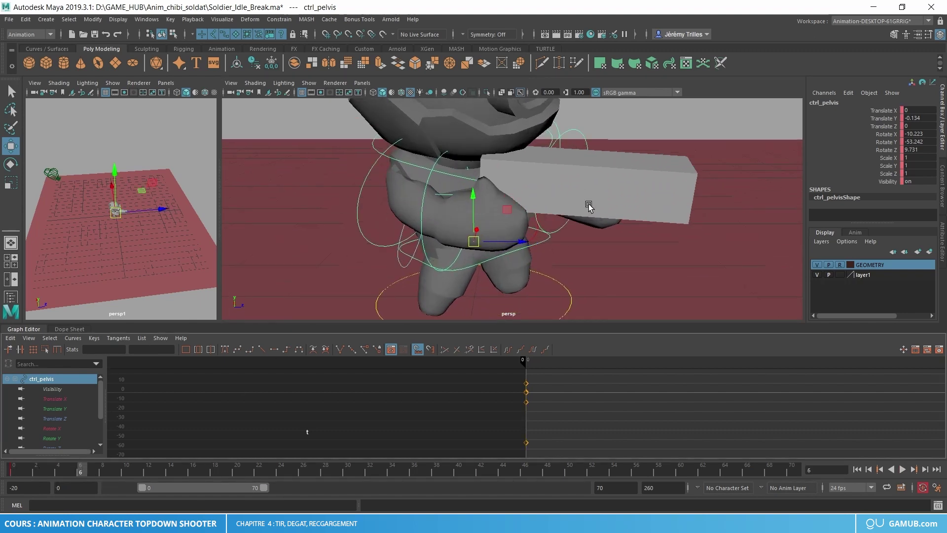
{"action": "right_click_drag", "start_coordinate": [459, 207], "coordinate": [477, 216], "text": "alt"}
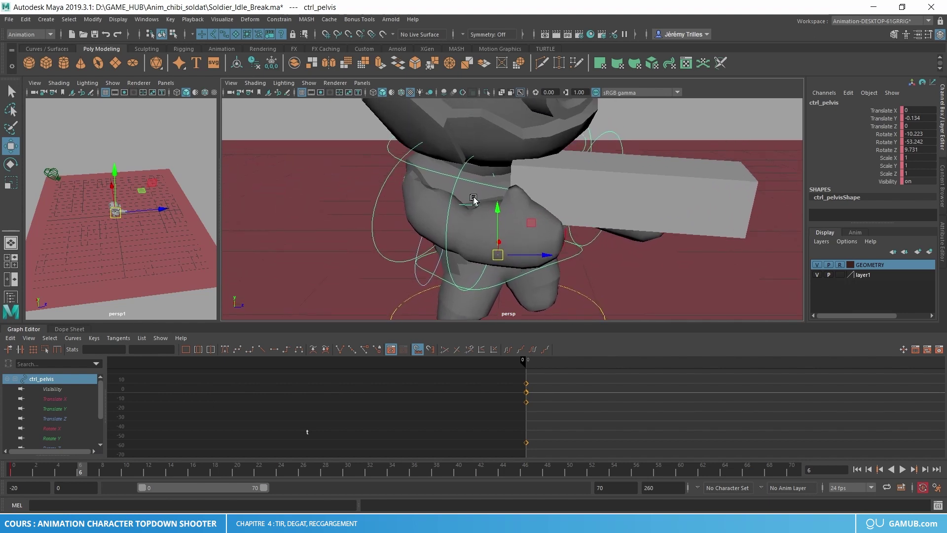
Step: Shift ctrl_R_arm slightly and move ctrl_R_wrist so the gun repositions, then preview
{"action": "left_click", "coordinate": [390, 179]}
{"action": "left_click", "coordinate": [430, 174]}
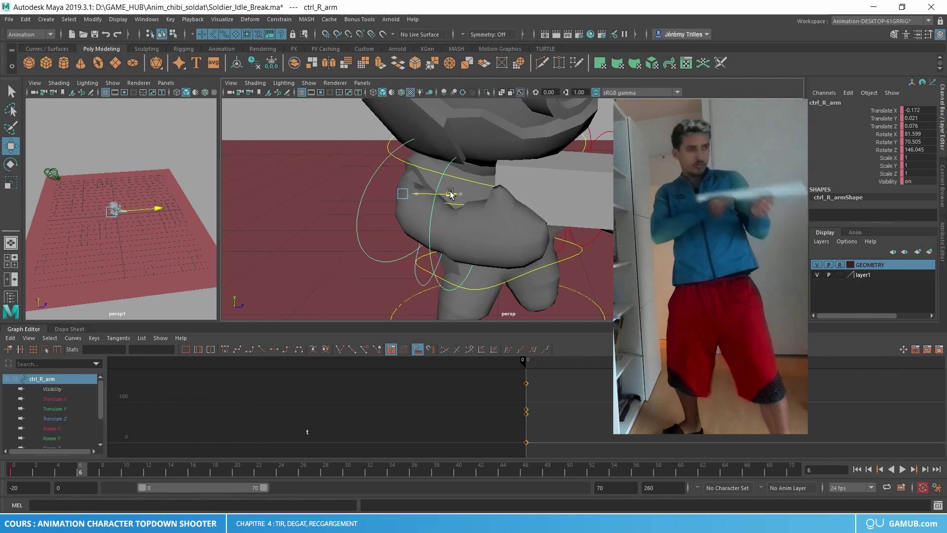
{"action": "right_click_drag", "start_coordinate": [430, 173], "coordinate": [415, 206], "text": "alt"}
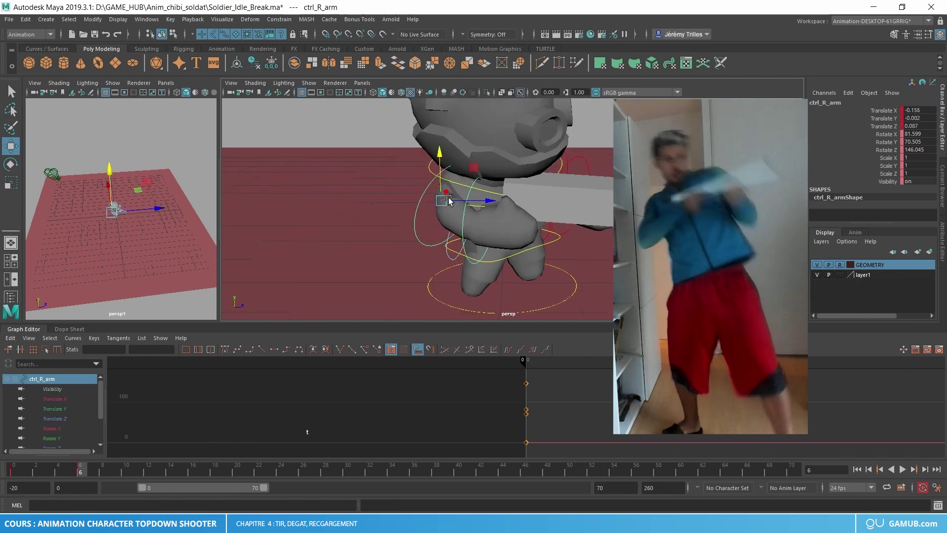
{"action": "left_click_drag", "start_coordinate": [415, 206], "coordinate": [415, 209]}
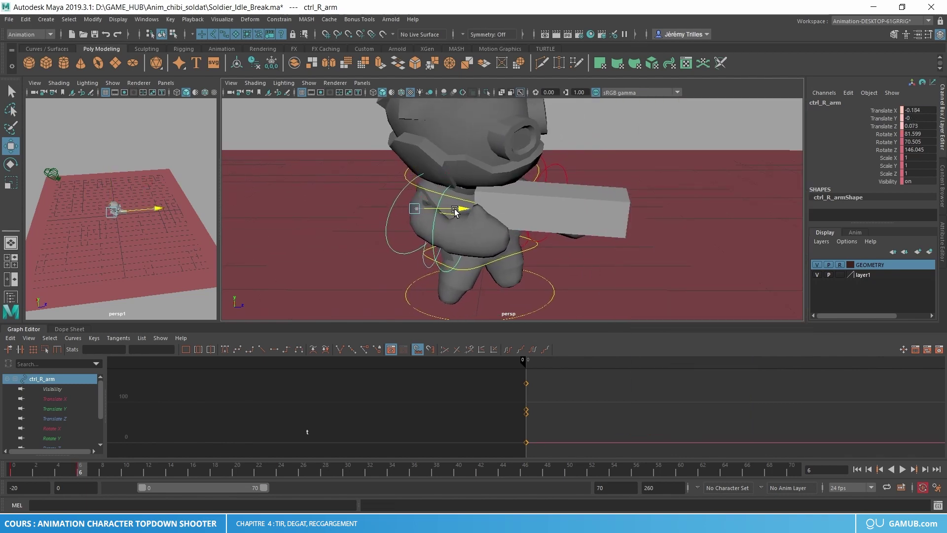
{"action": "left_click", "coordinate": [458, 210]}
{"action": "left_click_drag", "start_coordinate": [496, 228], "coordinate": [469, 220]}
{"action": "key", "text": "e"}
{"action": "key", "text": "w"}
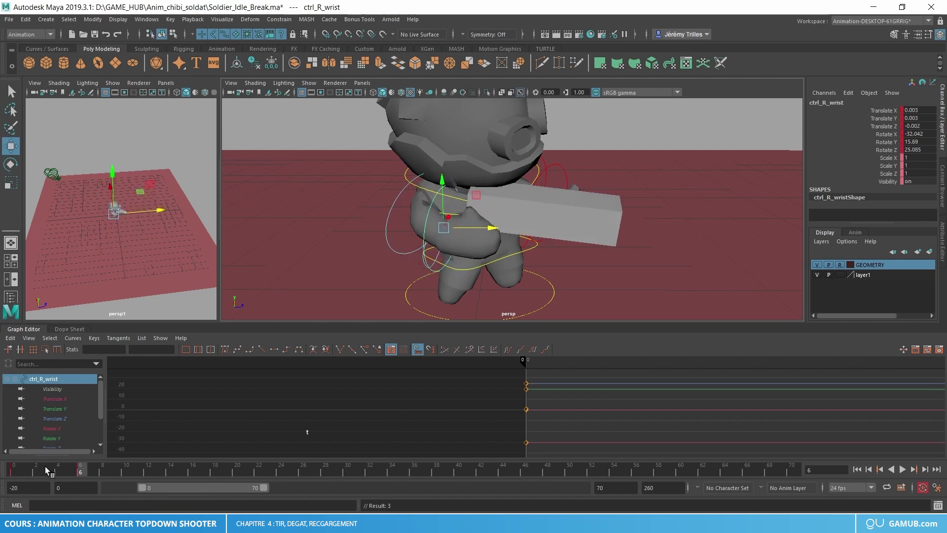
{"action": "key", "text": "alt+v"}
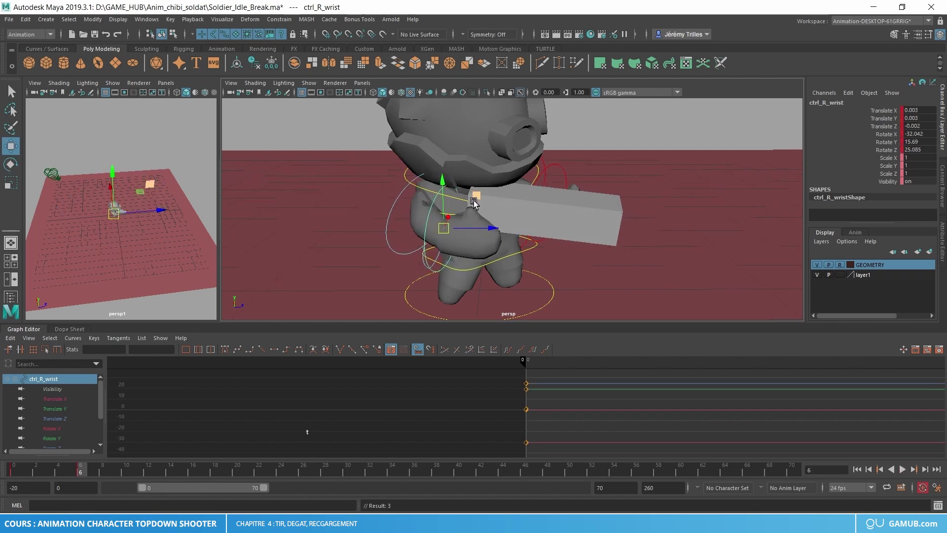
Step: Move ctrl_L_arm outward along X, then rotate and key ctrl_pelvis
{"action": "left_click_drag", "start_coordinate": [474, 202], "coordinate": [500, 241], "text": "alt"}
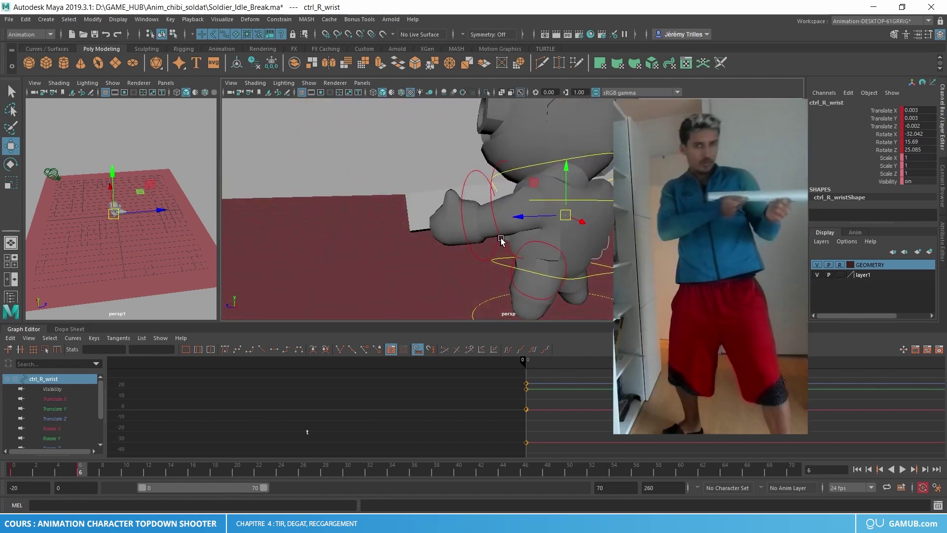
{"action": "left_click", "coordinate": [485, 223]}
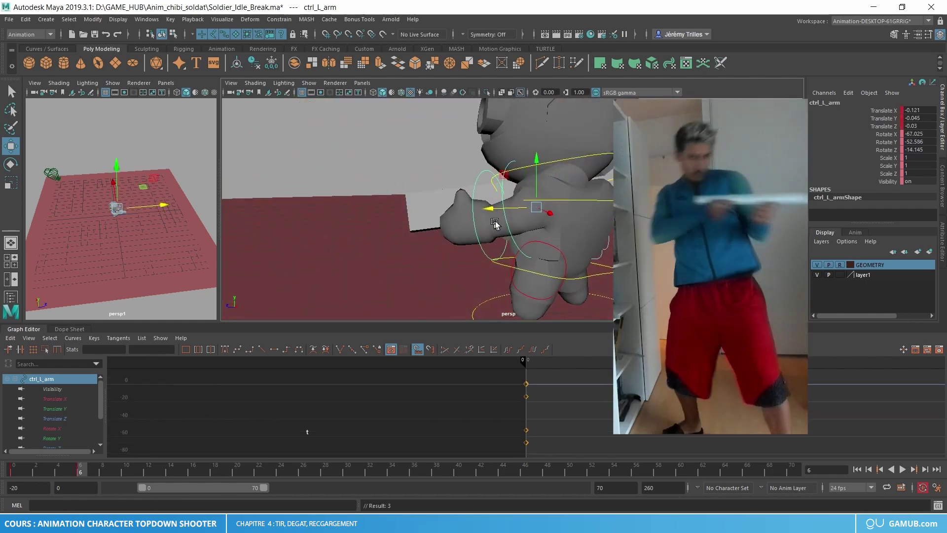
{"action": "left_click_drag", "start_coordinate": [484, 207], "coordinate": [598, 200]}
{"action": "left_click", "coordinate": [567, 276]}
{"action": "mouse_move", "coordinate": [567, 276]}
{"action": "left_mouse_down", "text": "alt"}
{"action": "mouse_move", "coordinate": [546, 254]}
{"action": "mouse_move", "coordinate": [548, 262]}
{"action": "left_mouse_up", "text": "alt"}
{"action": "key", "text": "e"}
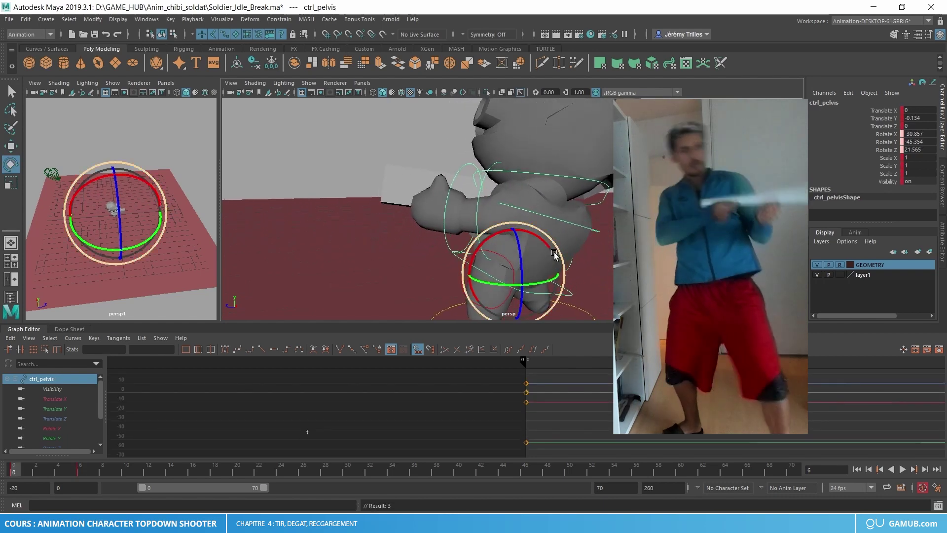
{"action": "key", "text": "shift+e"}
Step: Select ctrl_clavicle and compare the pose at frames 0, 3 and 6
{"action": "left_click", "coordinate": [554, 223]}
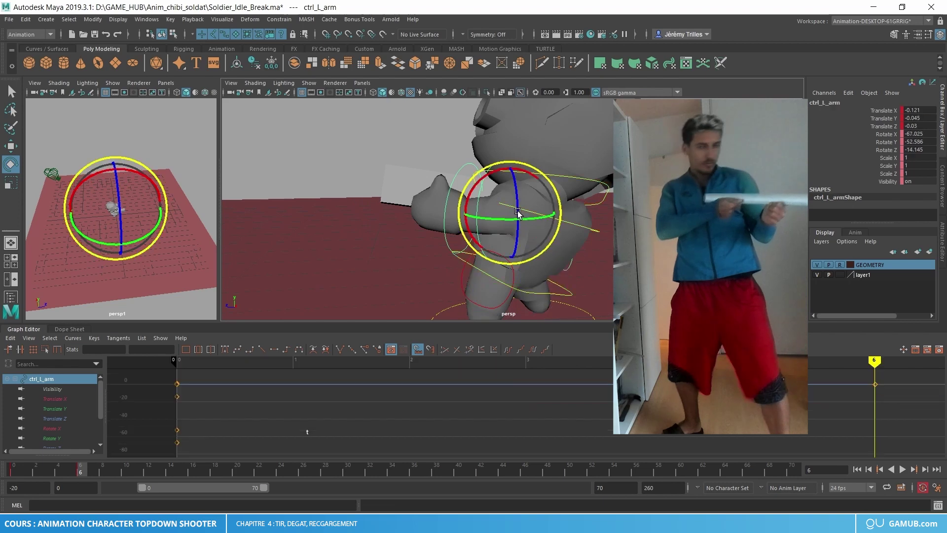
{"action": "key", "text": "w"}
{"action": "left_click", "coordinate": [552, 217]}
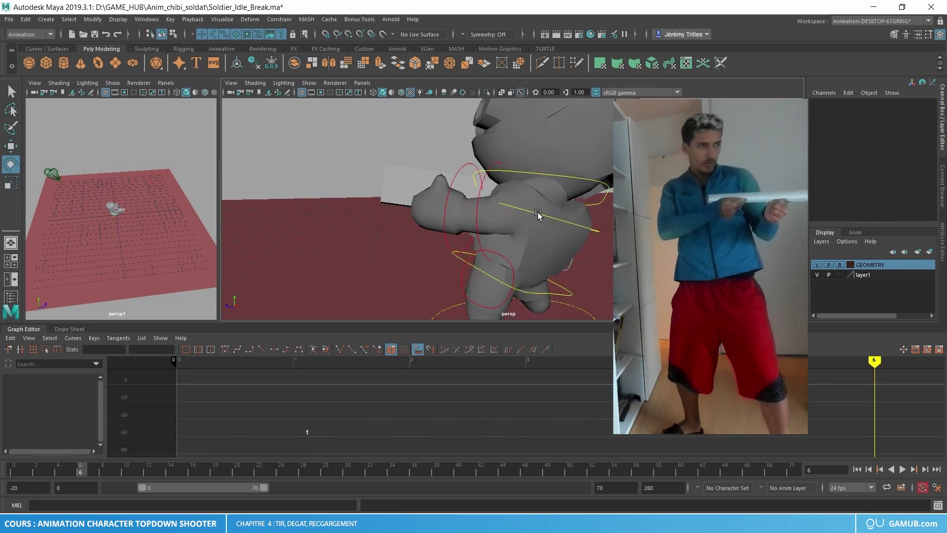
{"action": "left_click", "coordinate": [538, 215]}
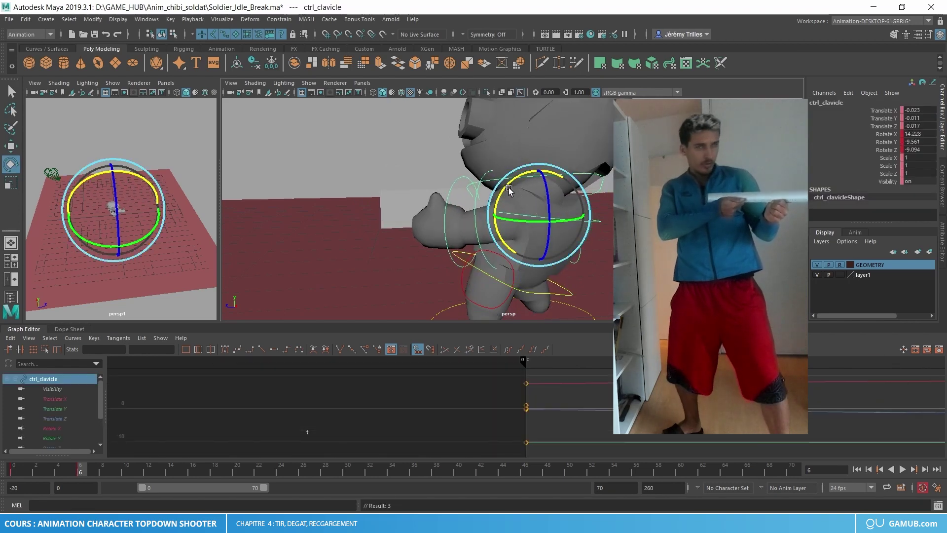
{"action": "key", "text": "alt+shift+v"}
{"action": "key", "text": "."}
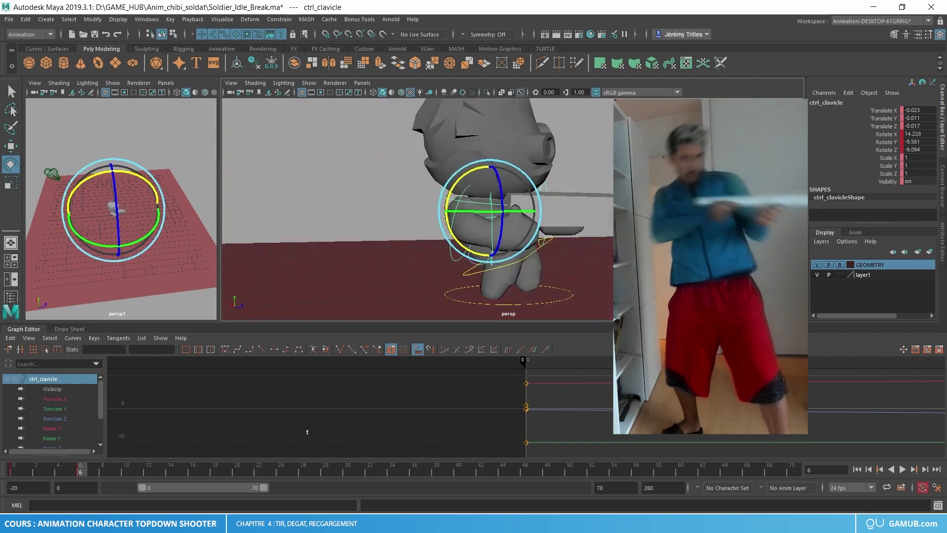
{"action": "mouse_move", "coordinate": [33, 470]}
{"action": "left_mouse_down"}
{"action": "mouse_move", "coordinate": [69, 466]}
{"action": "mouse_move", "coordinate": [16, 475]}
{"action": "mouse_move", "coordinate": [80, 473]}
{"action": "left_mouse_up"}
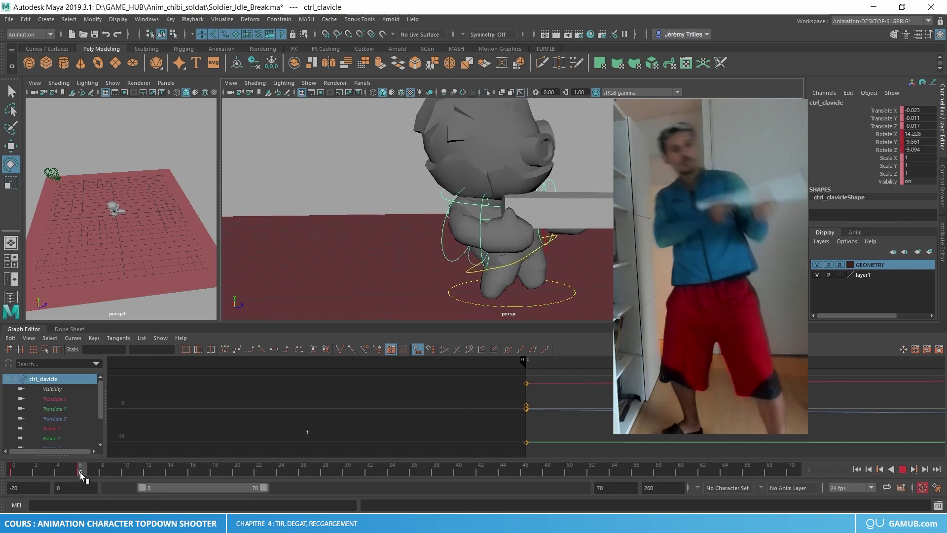
Step: Select the ARME weapon at frame 2 and play the short loop to review it
{"action": "left_click", "coordinate": [540, 209]}
{"action": "key", "text": "w"}
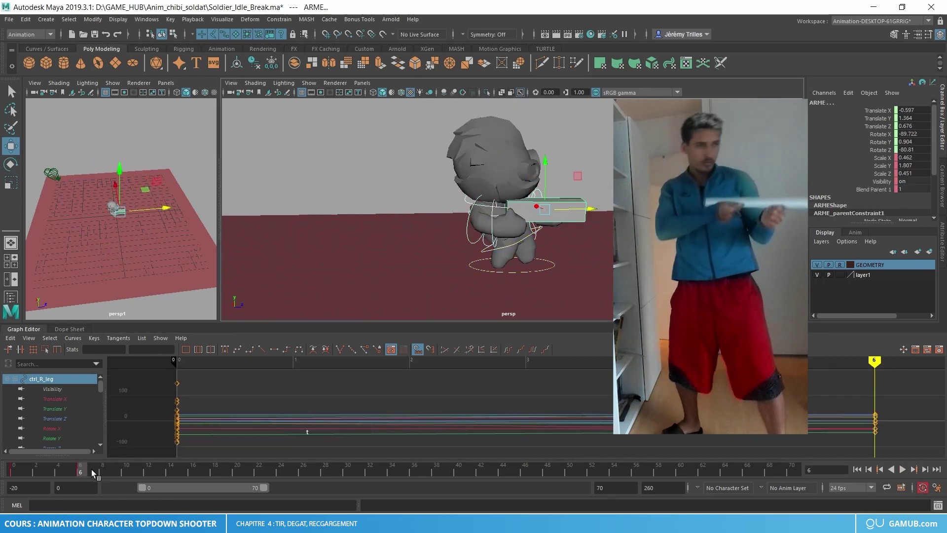
{"action": "left_click", "coordinate": [38, 471], "text": "shift"}
{"action": "key", "text": "alt+v"}
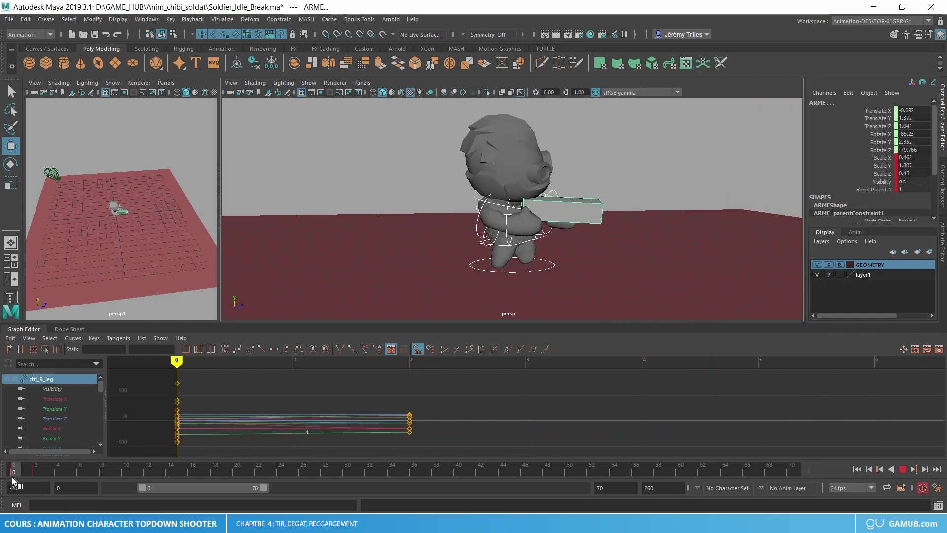
{"action": "key", "text": "alt+v"}
{"action": "scroll", "coordinate": [498, 182], "scroll_direction": "up", "scroll_amount": 2}
{"action": "mouse_move", "coordinate": [499, 182]}
{"action": "left_mouse_down", "text": "alt"}
{"action": "mouse_move", "coordinate": [508, 217]}
{"action": "mouse_move", "coordinate": [498, 232]}
{"action": "mouse_move", "coordinate": [471, 228]}
{"action": "left_mouse_up", "text": "alt"}
Step: Select ctrl_R_wrist, frame the second view from above, and compare frames 0 and 2
{"action": "left_click", "coordinate": [518, 240]}
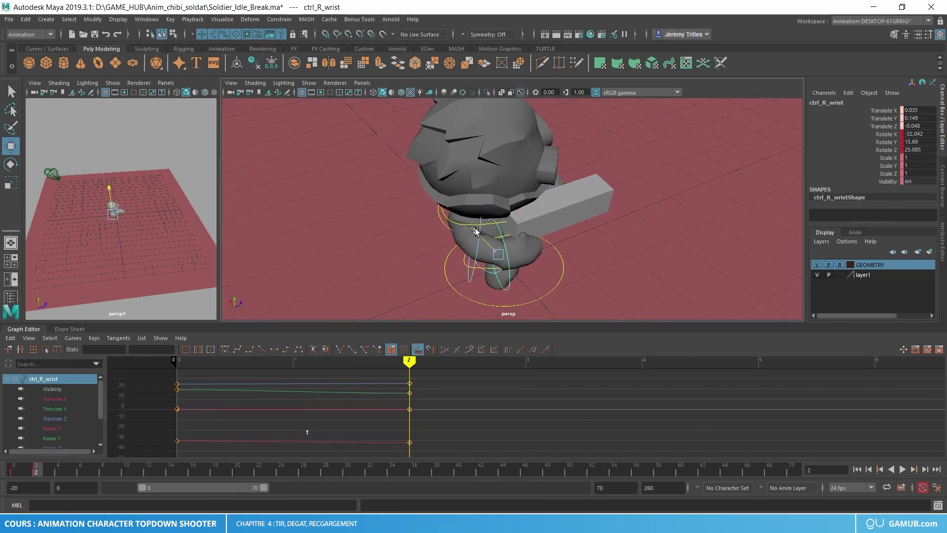
{"action": "key", "text": "f"}
{"action": "mouse_move", "coordinate": [118, 197]}
{"action": "left_mouse_down", "text": "alt"}
{"action": "mouse_move", "coordinate": [190, 214]}
{"action": "mouse_move", "coordinate": [145, 244]}
{"action": "left_mouse_up", "text": "alt"}
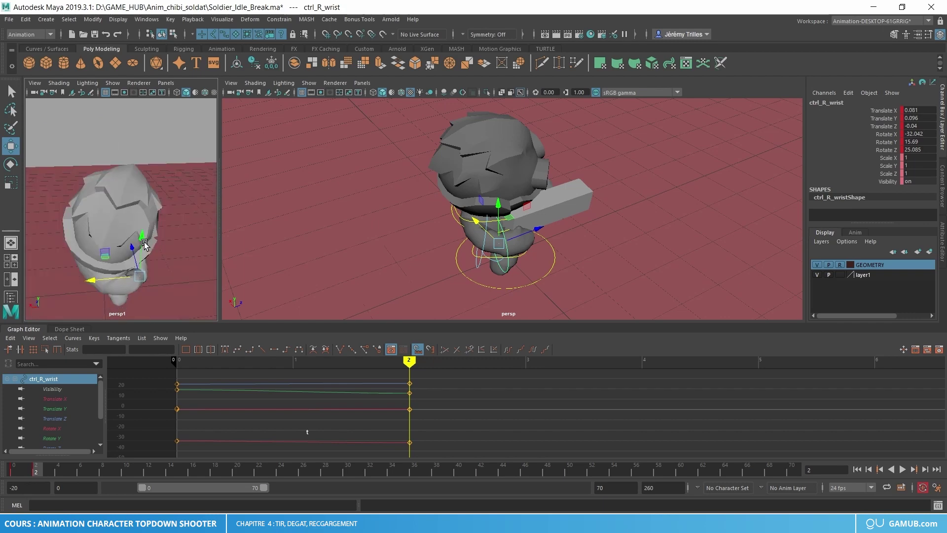
{"action": "right_click_drag", "start_coordinate": [144, 243], "coordinate": [113, 247], "text": "alt"}
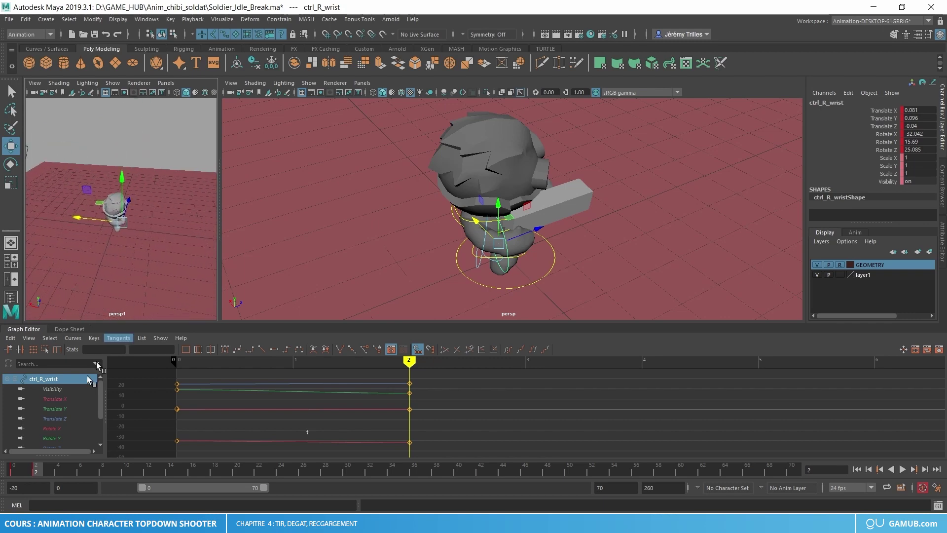
{"action": "key", "text": "comma"}
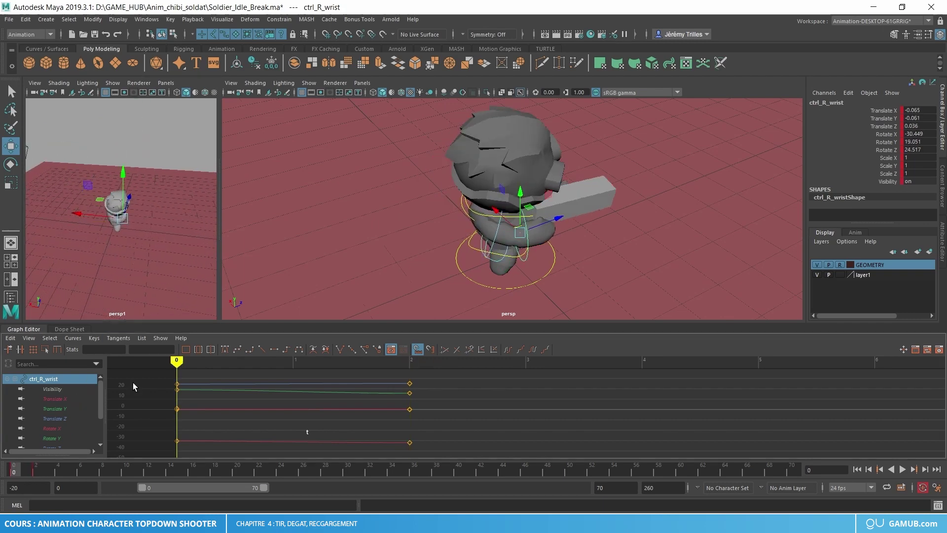
{"action": "key", "text": "period"}
{"action": "key", "text": "comma"}
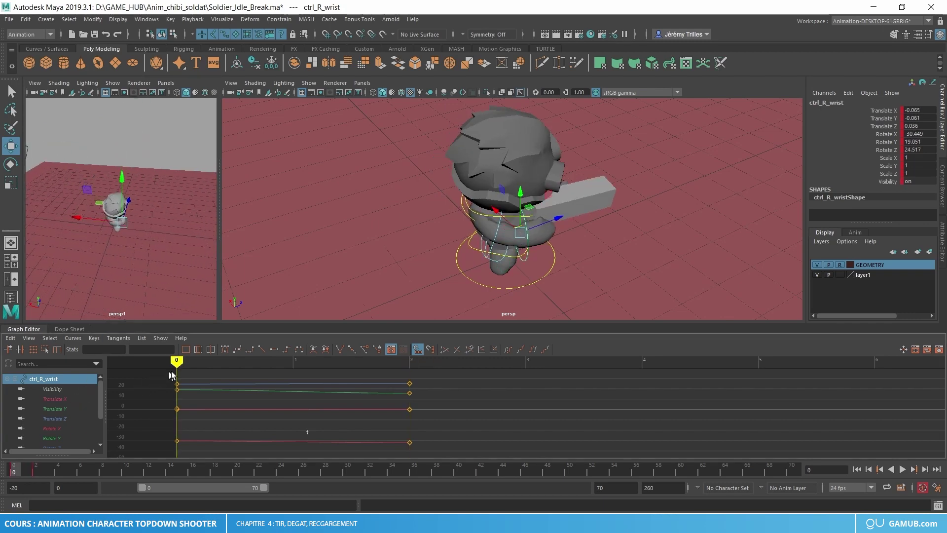
{"action": "key", "text": "period"}
{"action": "mouse_move", "coordinate": [444, 247]}
{"action": "left_mouse_down", "text": "alt"}
{"action": "mouse_move", "coordinate": [417, 215]}
{"action": "mouse_move", "coordinate": [326, 209]}
{"action": "left_mouse_up", "text": "alt"}
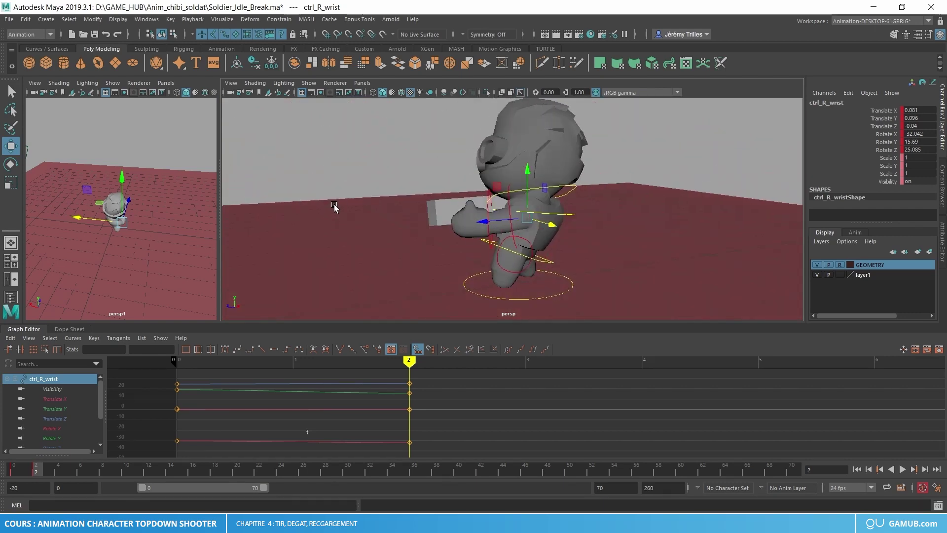
Step: Try shifting ctrl_L_arm, then undo back to the earlier arm pose
{"action": "left_click", "coordinate": [497, 206]}
{"action": "key", "text": "f"}
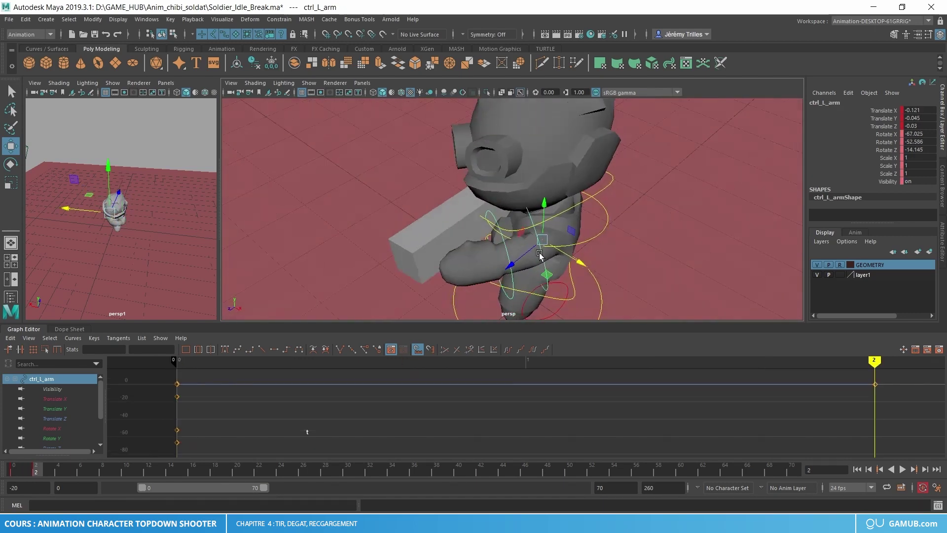
{"action": "left_click_drag", "start_coordinate": [515, 270], "coordinate": [518, 268]}
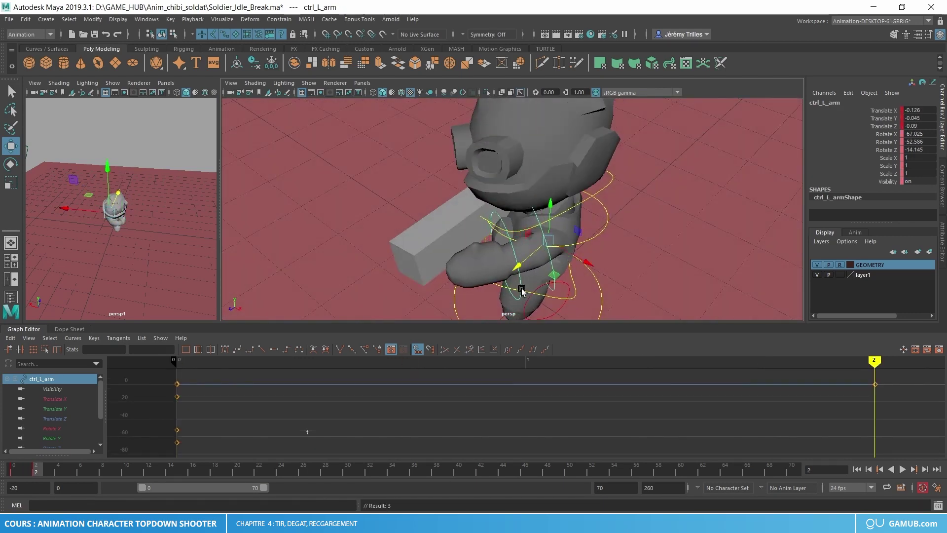
{"action": "key", "text": "ctrl+z"}
{"action": "key", "text": "ctrl+z"}
{"action": "key", "text": "ctrl+z"}
{"action": "key", "text": "ctrl+z"}
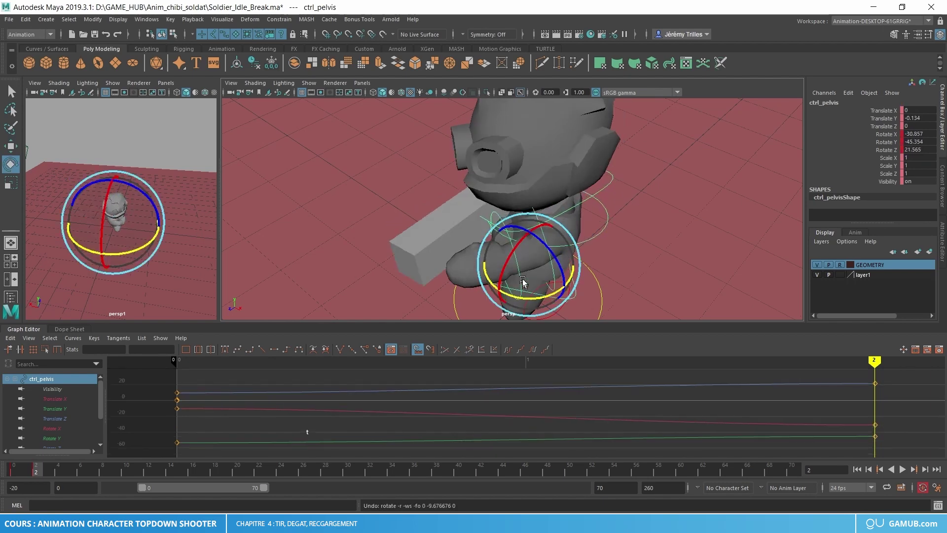
{"action": "key", "text": "ctrl+z"}
Step: Rotate the left wrist control, then select all rig controls and the gun at frame 2
{"action": "left_click", "coordinate": [516, 252]}
{"action": "key", "text": "e"}
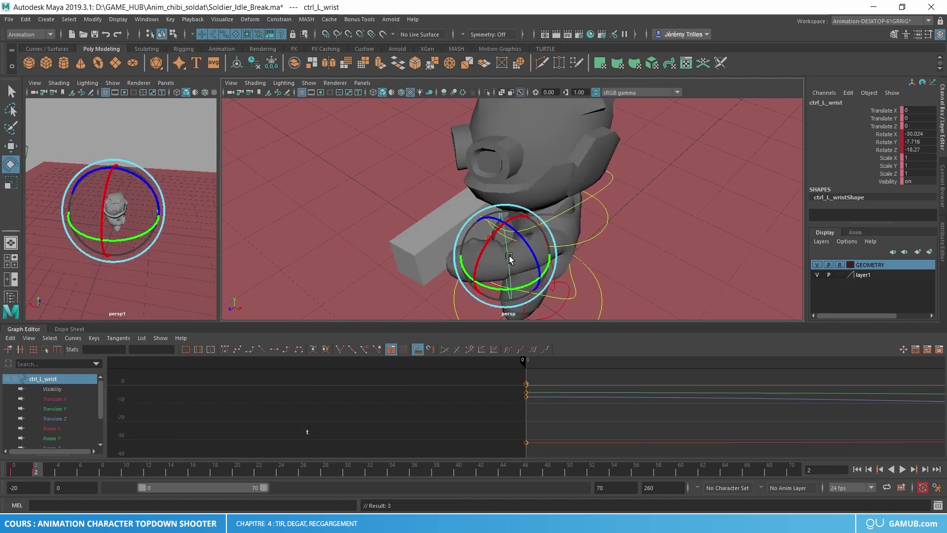
{"action": "mouse_move", "coordinate": [498, 253]}
{"action": "left_mouse_down", "text": "alt"}
{"action": "mouse_move", "coordinate": [514, 200]}
{"action": "mouse_move", "coordinate": [727, 190]}
{"action": "left_mouse_up", "text": "alt"}
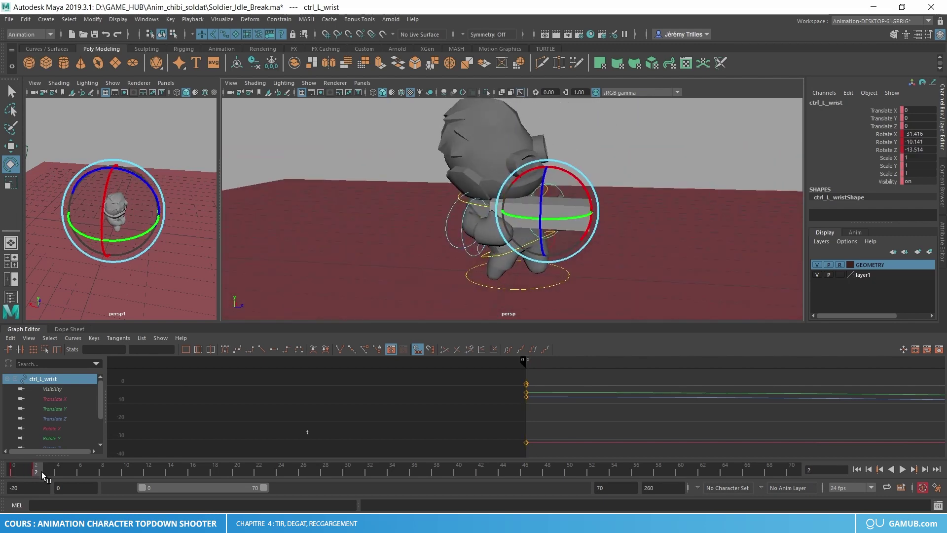
{"action": "mouse_move", "coordinate": [42, 472]}
{"action": "left_mouse_down"}
{"action": "mouse_move", "coordinate": [56, 472]}
{"action": "mouse_move", "coordinate": [24, 471]}
{"action": "left_mouse_up"}
{"action": "left_click", "coordinate": [36, 471]}
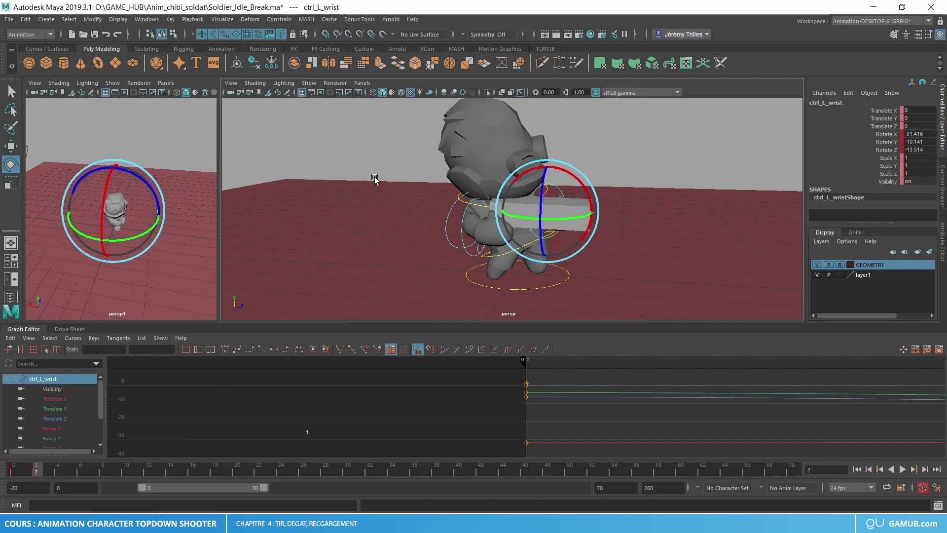
{"action": "left_click_drag", "start_coordinate": [375, 171], "coordinate": [651, 295]}
Step: Key all selected controls at frame 2, then move to frame 6
{"action": "key", "text": "s"}
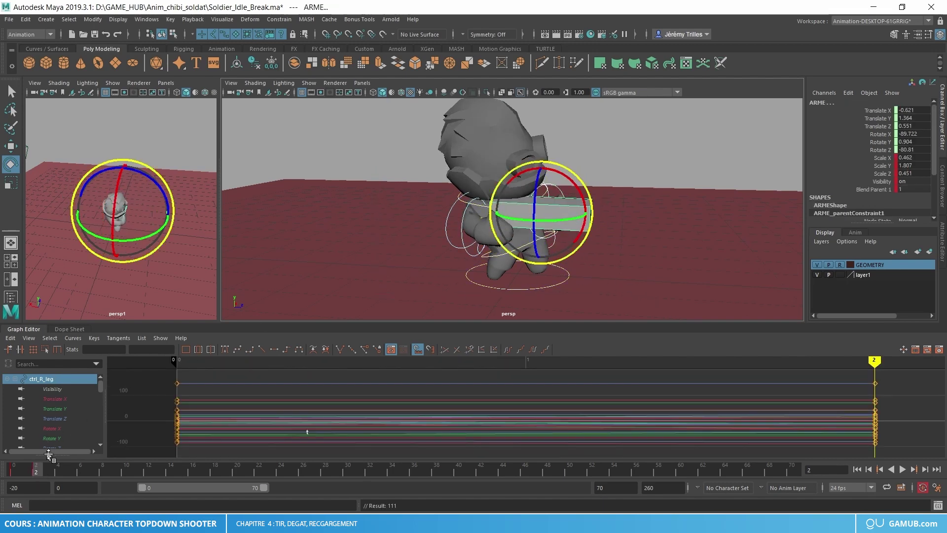
{"action": "left_click", "coordinate": [80, 468]}
{"action": "key", "text": "w"}
{"action": "left_click", "coordinate": [424, 289]}
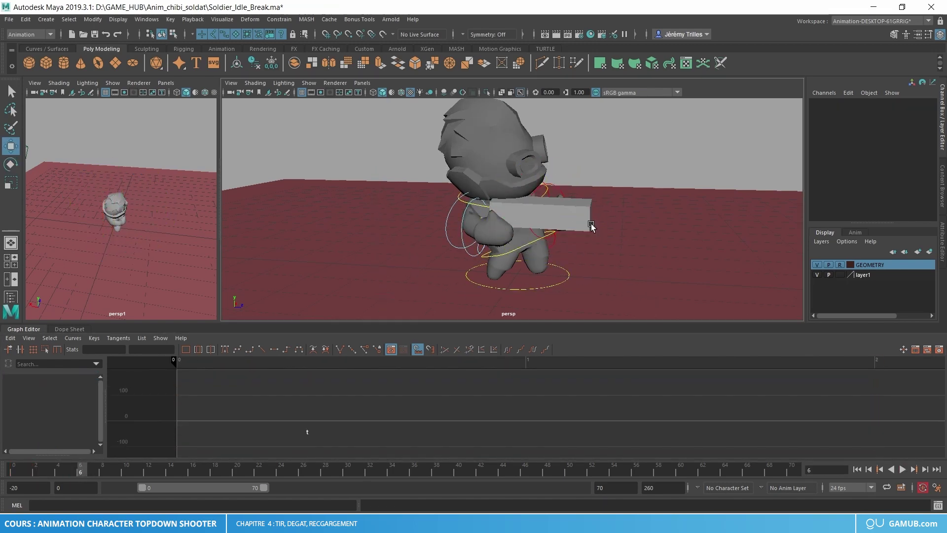
{"action": "scroll", "coordinate": [552, 238], "scroll_direction": "up", "scroll_amount": 3}
{"action": "left_click_drag", "start_coordinate": [551, 239], "coordinate": [498, 232], "text": "alt"}
Step: At frame 6, rotate ctrl_neck to turn the head and ctrl_clavicle to turn the upper body
{"action": "key", "text": "e"}
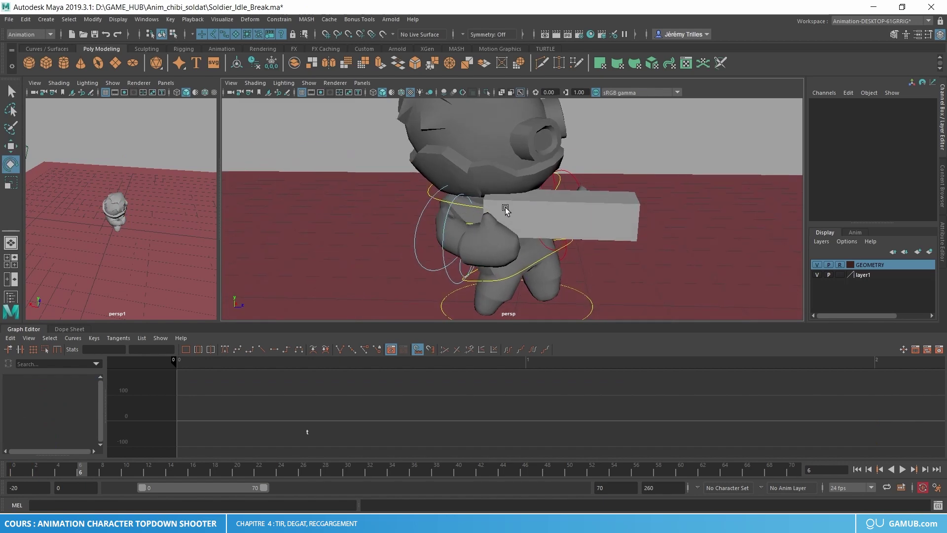
{"action": "left_click", "coordinate": [472, 206]}
{"action": "left_click_drag", "start_coordinate": [526, 180], "coordinate": [525, 177]}
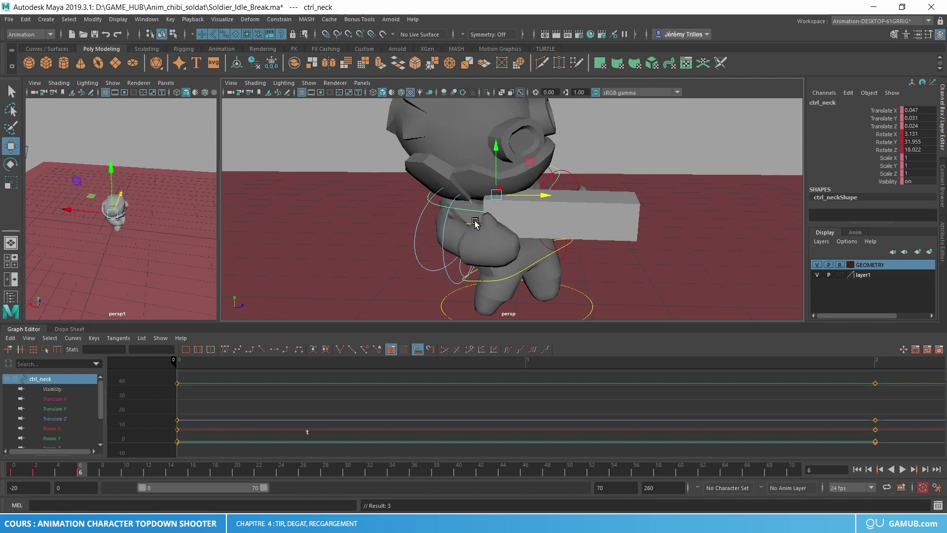
{"action": "key", "text": "Up"}
{"action": "left_click_drag", "start_coordinate": [526, 206], "coordinate": [522, 195]}
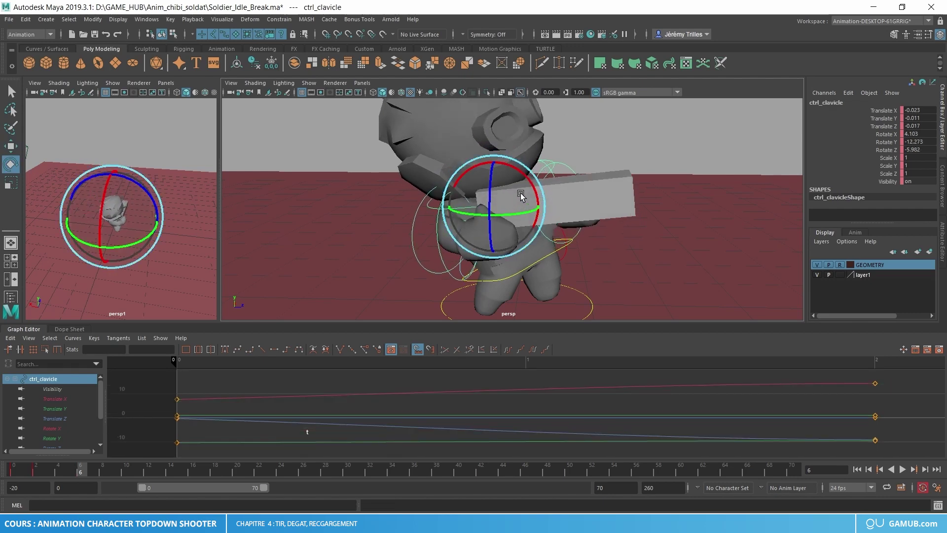
{"action": "key", "text": "alt+v"}
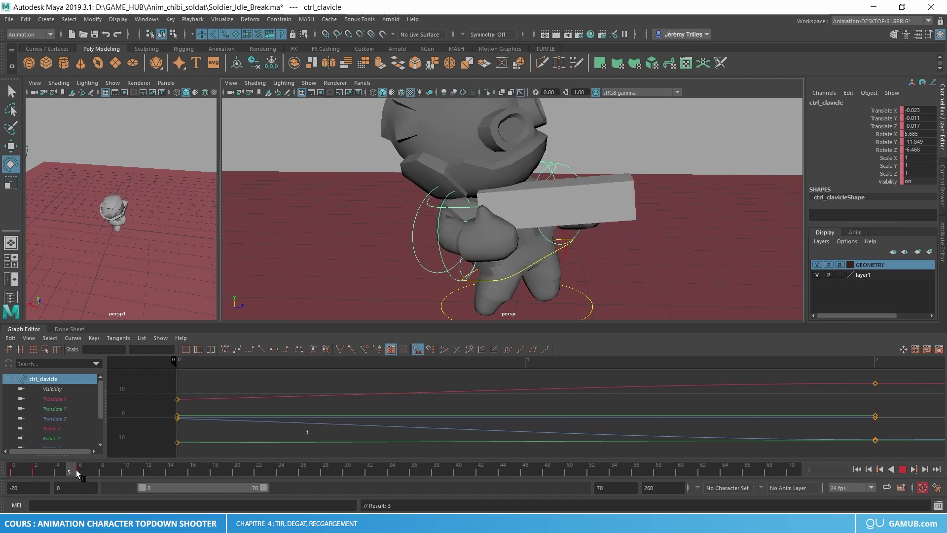
{"action": "key", "text": "alt+v"}
Step: Shift ctrl_pelvis sideways and raise it slightly
{"action": "key", "text": "w"}
{"action": "left_click", "coordinate": [513, 279]}
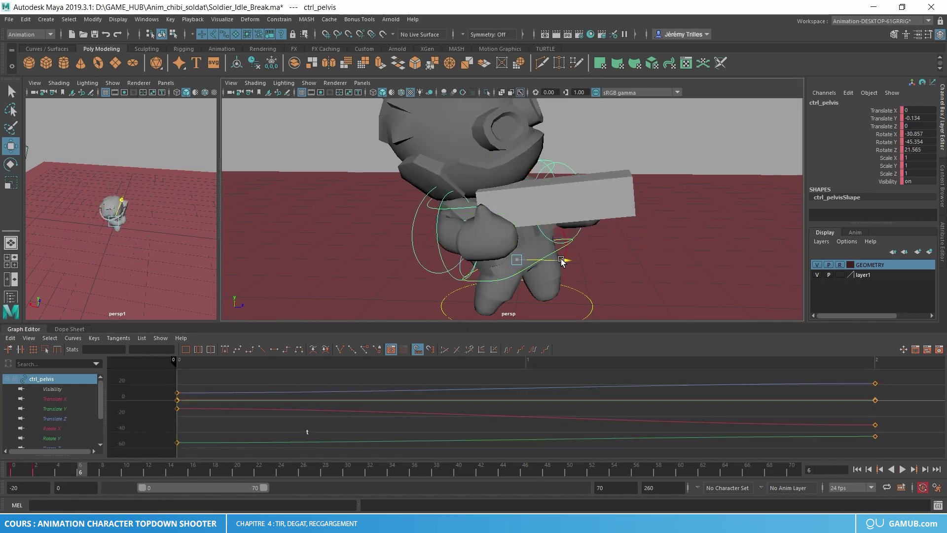
{"action": "left_click_drag", "start_coordinate": [562, 261], "coordinate": [545, 260]}
{"action": "left_click_drag", "start_coordinate": [503, 231], "coordinate": [498, 221]}
{"action": "key", "text": "e"}
{"action": "key", "text": "w"}
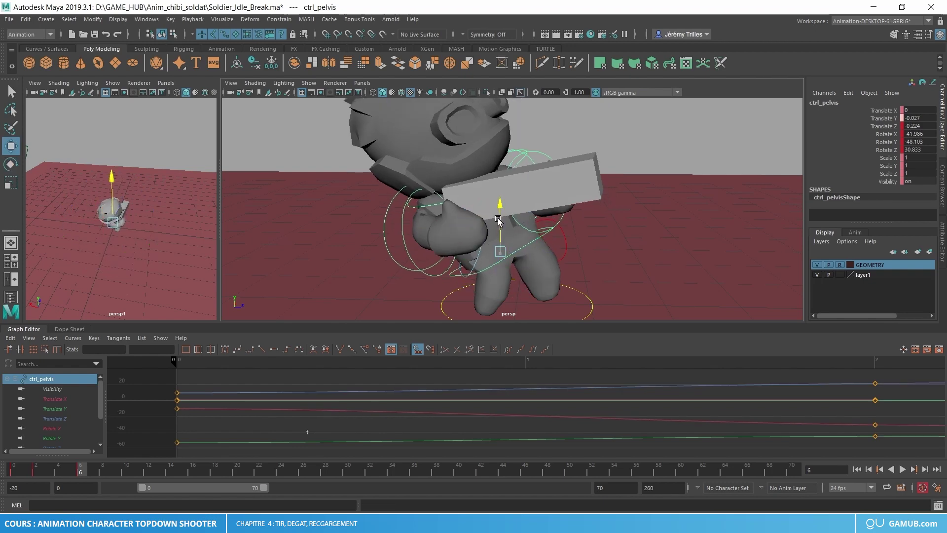
{"action": "left_click_drag", "start_coordinate": [543, 250], "coordinate": [538, 251]}
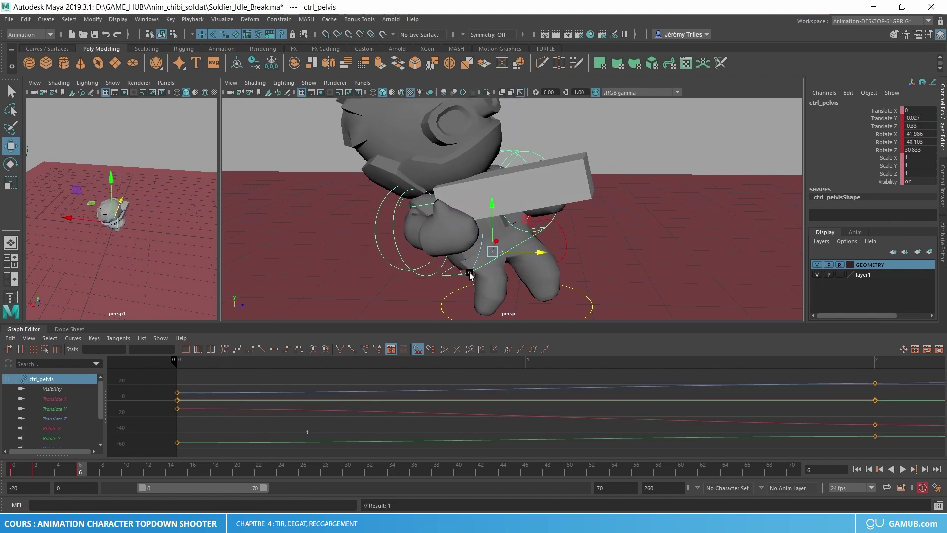
{"action": "mouse_move", "coordinate": [469, 278]}
{"action": "left_mouse_down", "text": "alt"}
{"action": "mouse_move", "coordinate": [464, 236]}
{"action": "mouse_move", "coordinate": [547, 232]}
{"action": "left_mouse_up", "text": "alt"}
Step: Rotate and move ctrl_R_leg into place, comparing against the neighbouring frame
{"action": "left_click", "coordinate": [464, 236]}
{"action": "key", "text": "e"}
{"action": "key", "text": "w"}
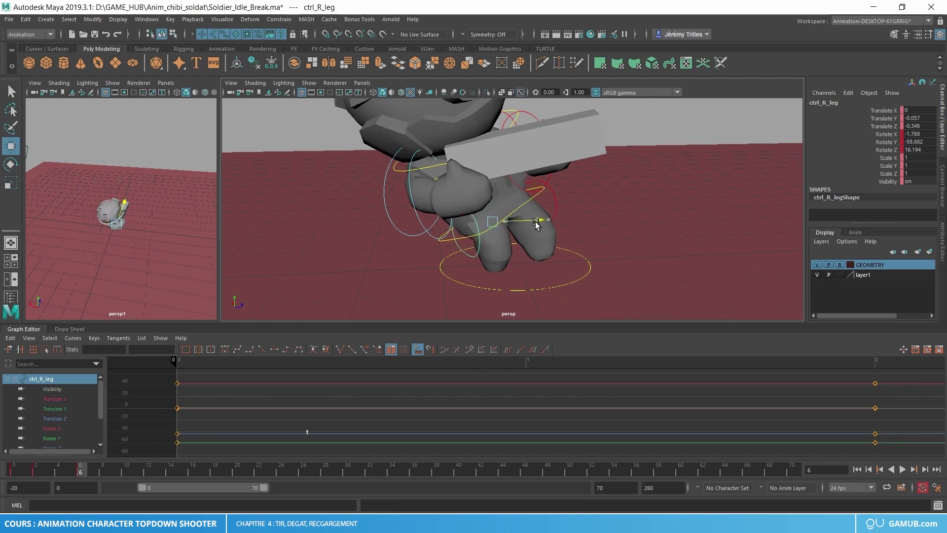
{"action": "left_click", "coordinate": [527, 225]}
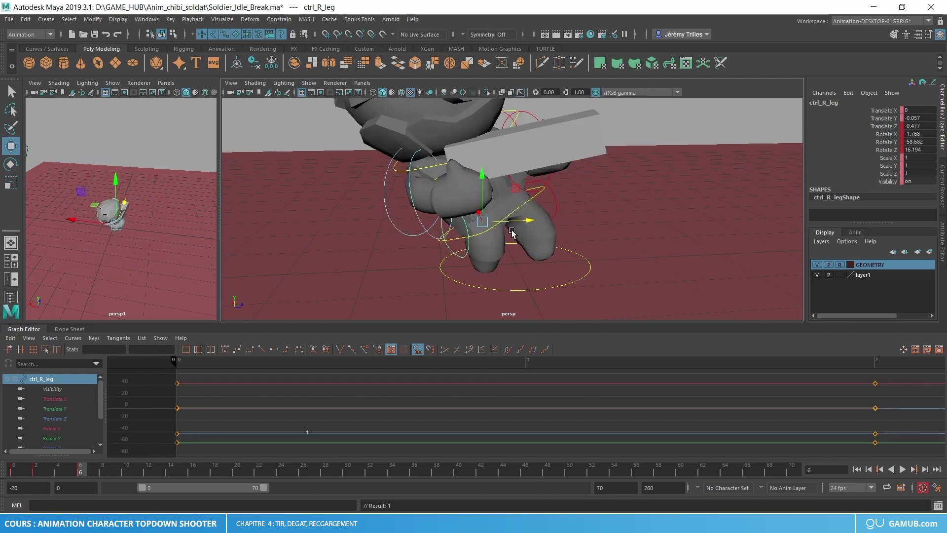
{"action": "mouse_move", "coordinate": [512, 232]}
{"action": "left_mouse_down", "text": "alt"}
{"action": "mouse_move", "coordinate": [622, 220]}
{"action": "mouse_move", "coordinate": [514, 227]}
{"action": "mouse_move", "coordinate": [371, 265]}
{"action": "mouse_move", "coordinate": [477, 181]}
{"action": "left_mouse_up", "text": "alt"}
{"action": "key", "text": "e"}
{"action": "key", "text": "w"}
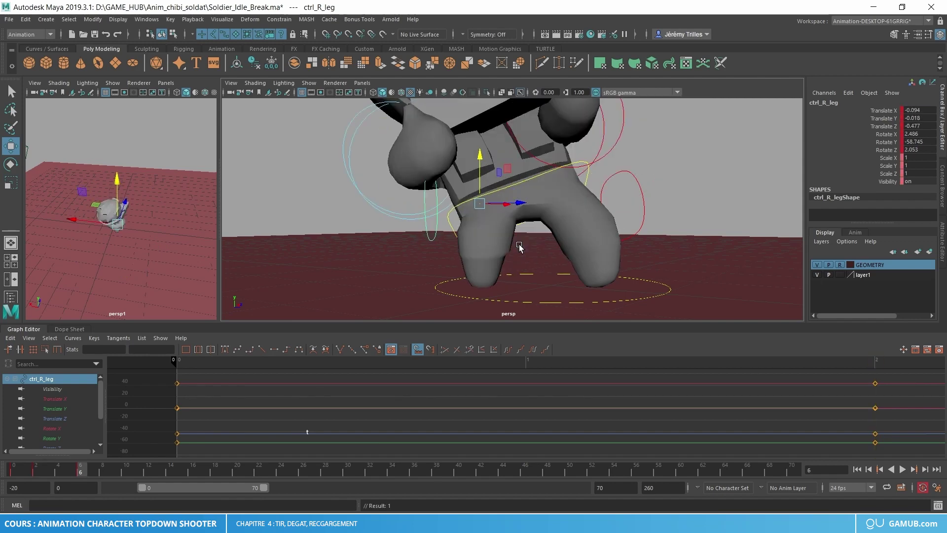
{"action": "left_click_drag", "start_coordinate": [556, 250], "coordinate": [587, 254], "text": "alt"}
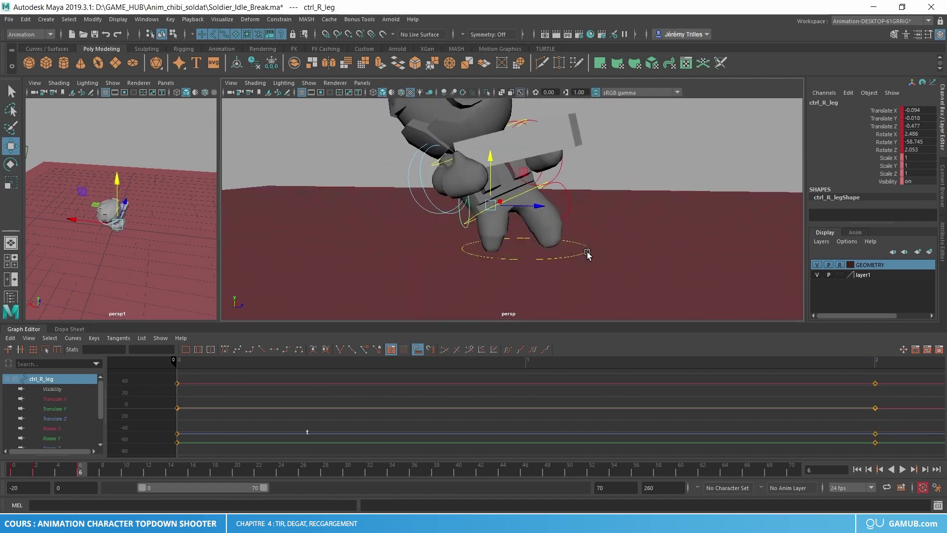
{"action": "key", "text": "comma"}
{"action": "key", "text": "period"}
Step: Lift ctrl_L_leg and rotate it to -48.697 on X at frame 6
{"action": "left_click", "coordinate": [565, 180]}
{"action": "key", "text": "e"}
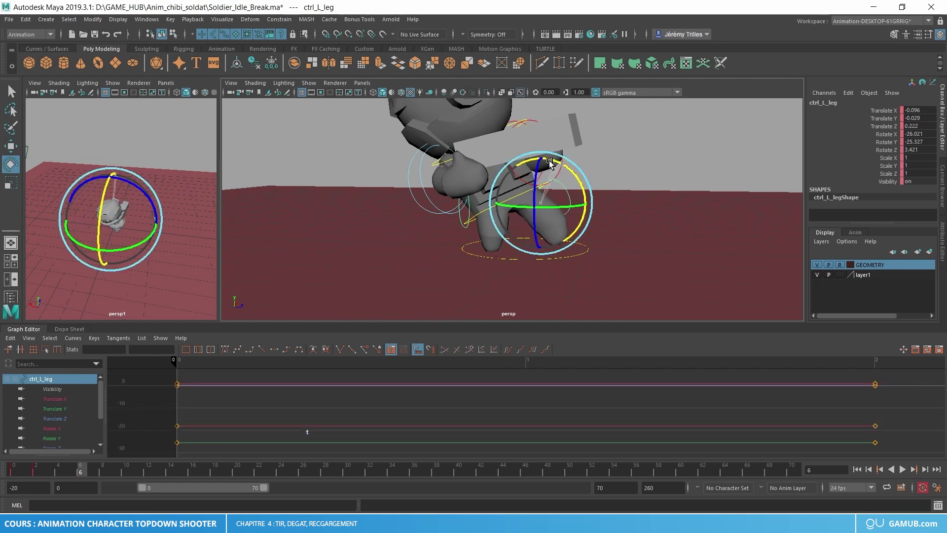
{"action": "left_click_drag", "start_coordinate": [550, 163], "coordinate": [537, 171]}
{"action": "key", "text": "w"}
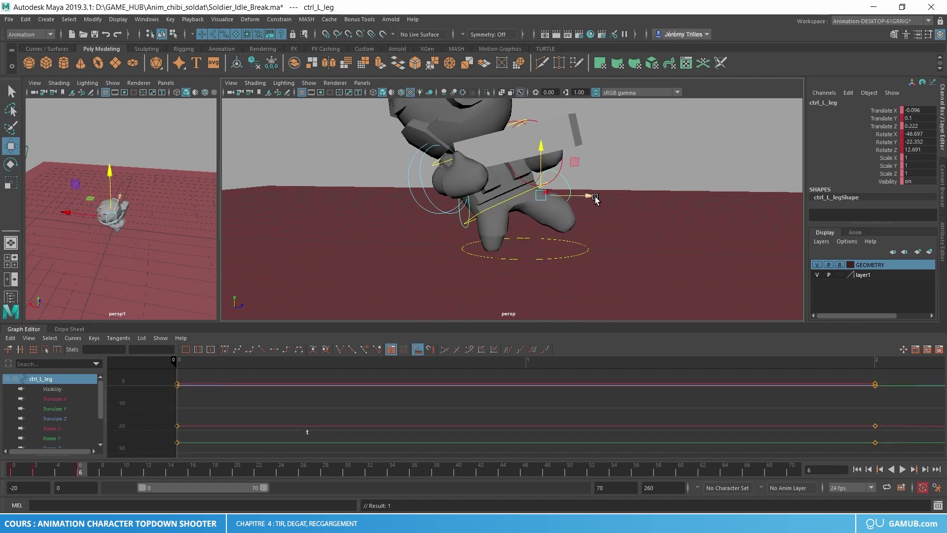
{"action": "key", "text": "period"}
{"action": "key", "text": "comma"}
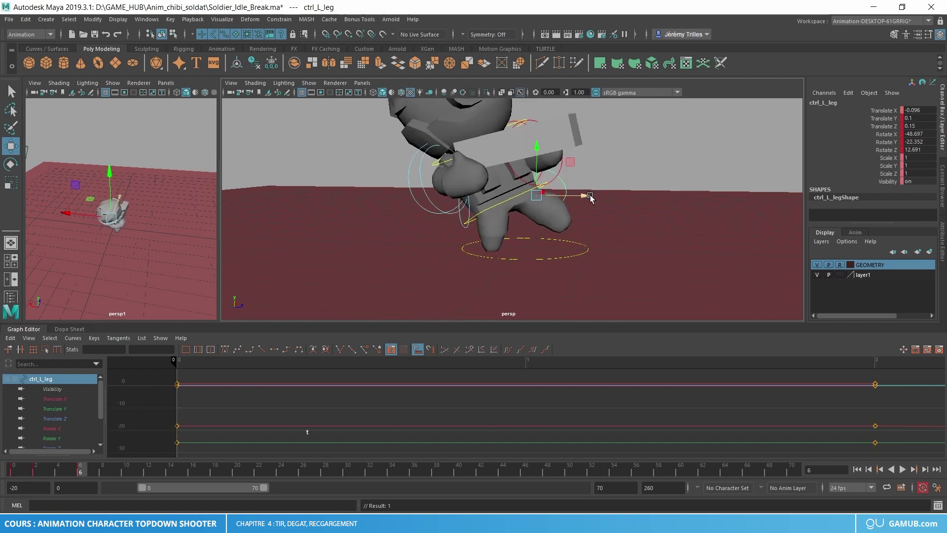
Step: Play back the idle motion and review it from a wider camera view
{"action": "key", "text": "alt+v"}
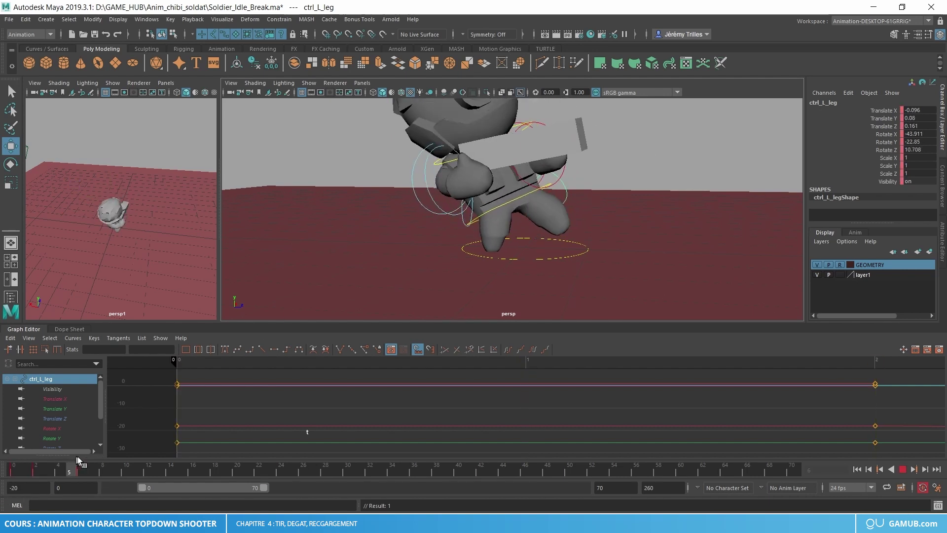
{"action": "key", "text": "alt+v"}
{"action": "left_click_drag", "start_coordinate": [491, 232], "coordinate": [450, 245], "text": "alt"}
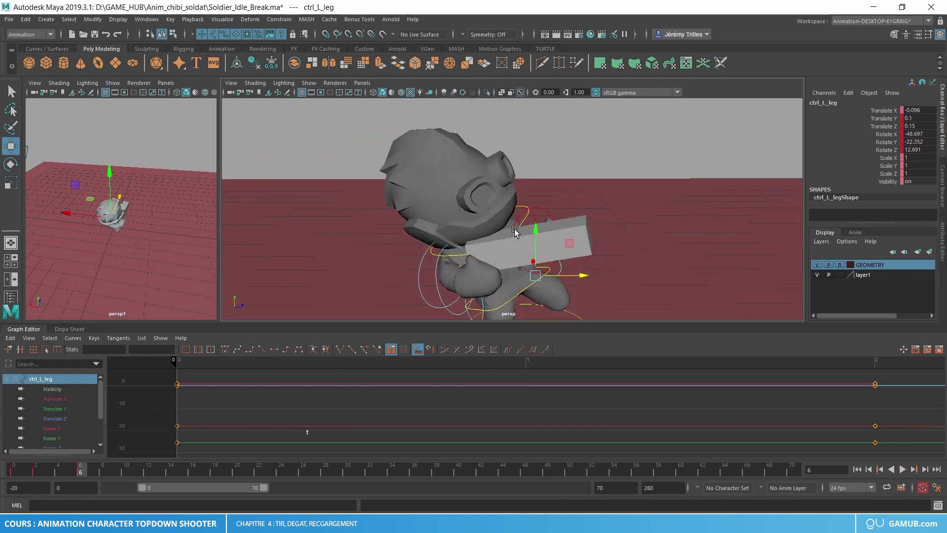
{"action": "right_click_drag", "start_coordinate": [493, 250], "coordinate": [422, 207], "text": "alt"}
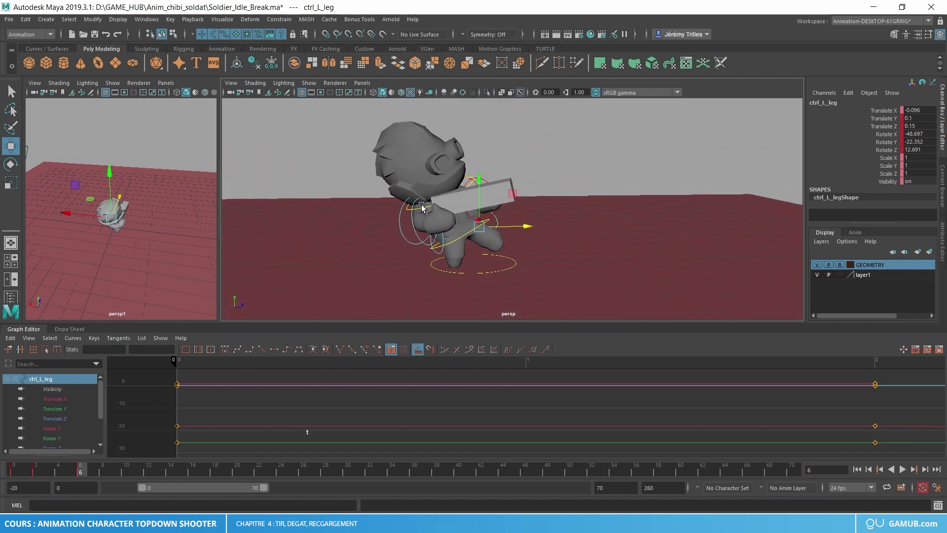
{"action": "key", "text": "alt+v"}
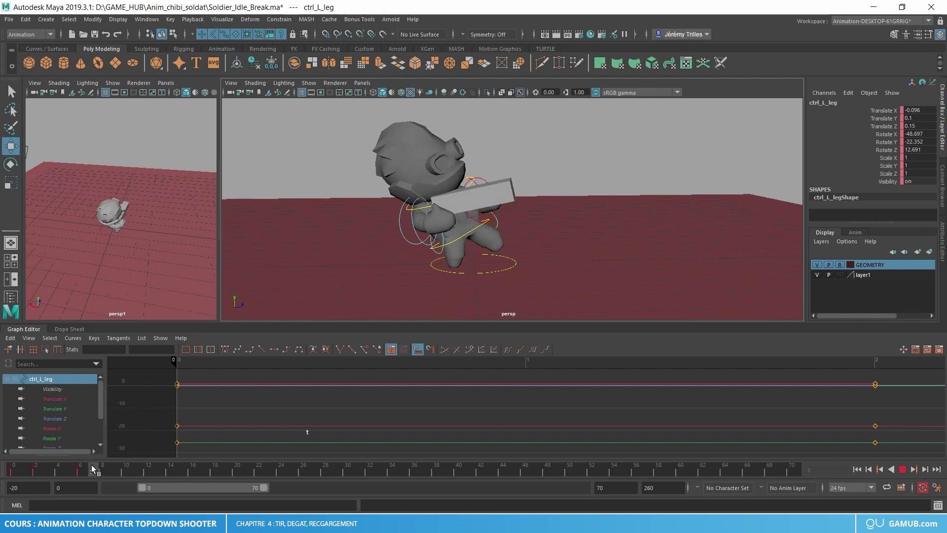
Step: Copy all controls' frame 0 keys and paste them at frame 16, then play back
{"action": "left_click_drag", "start_coordinate": [569, 301], "coordinate": [569, 301]}
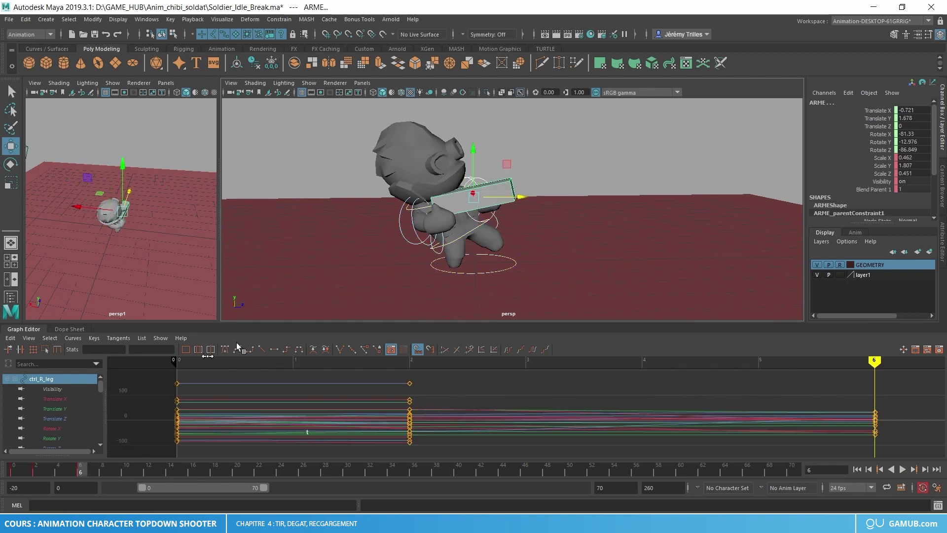
{"action": "left_click_drag", "start_coordinate": [81, 471], "coordinate": [15, 472]}
{"action": "right_click", "coordinate": [14, 473]}
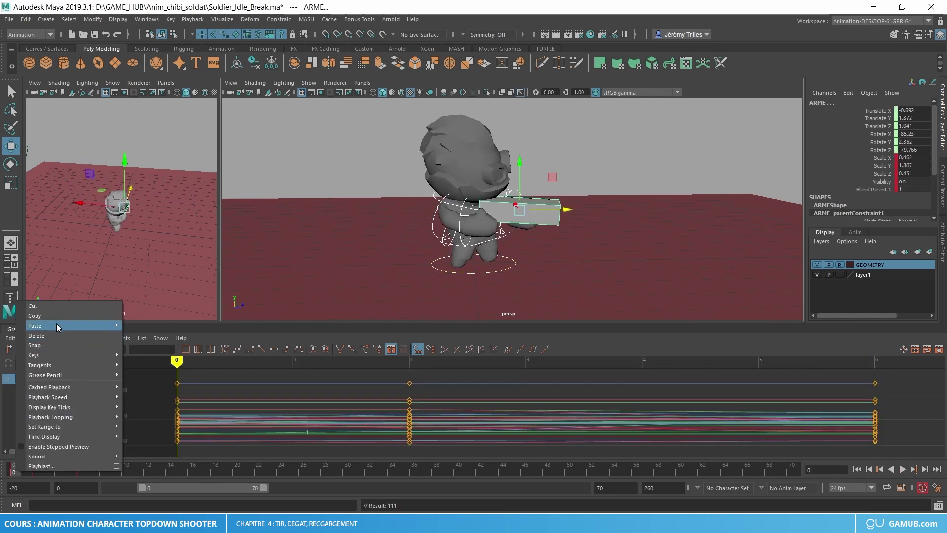
{"action": "left_click", "coordinate": [56, 320]}
{"action": "left_click_drag", "start_coordinate": [77, 473], "coordinate": [193, 475]}
{"action": "right_click", "coordinate": [194, 475]}
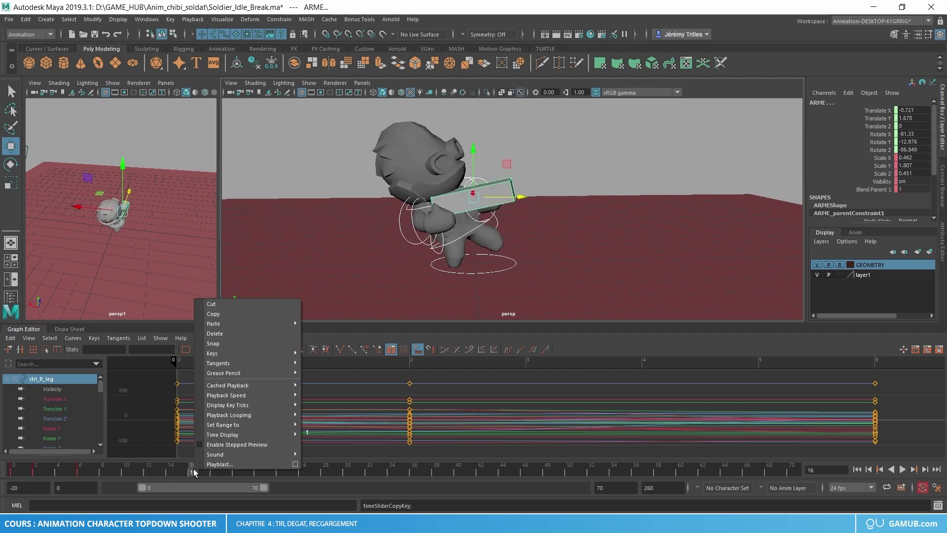
{"action": "left_click", "coordinate": [316, 331]}
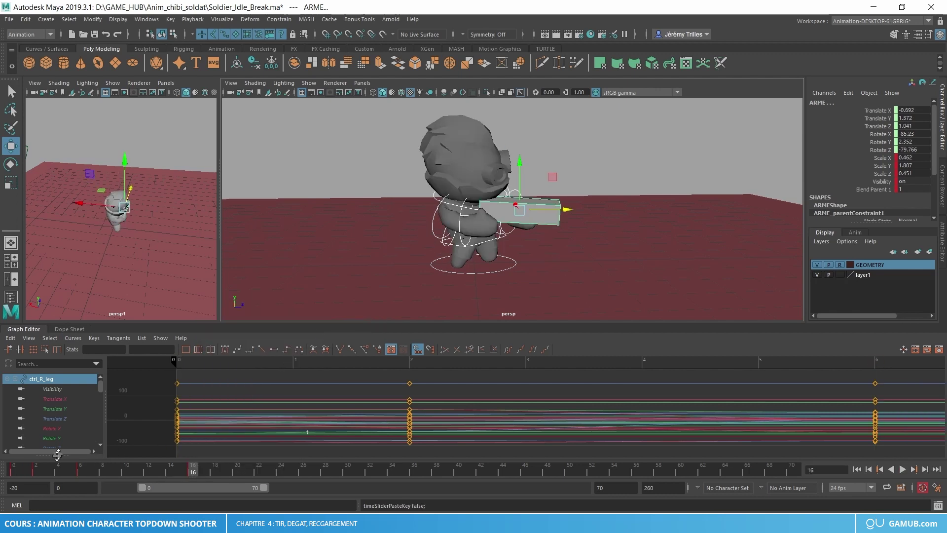
{"action": "key", "text": "alt+v"}
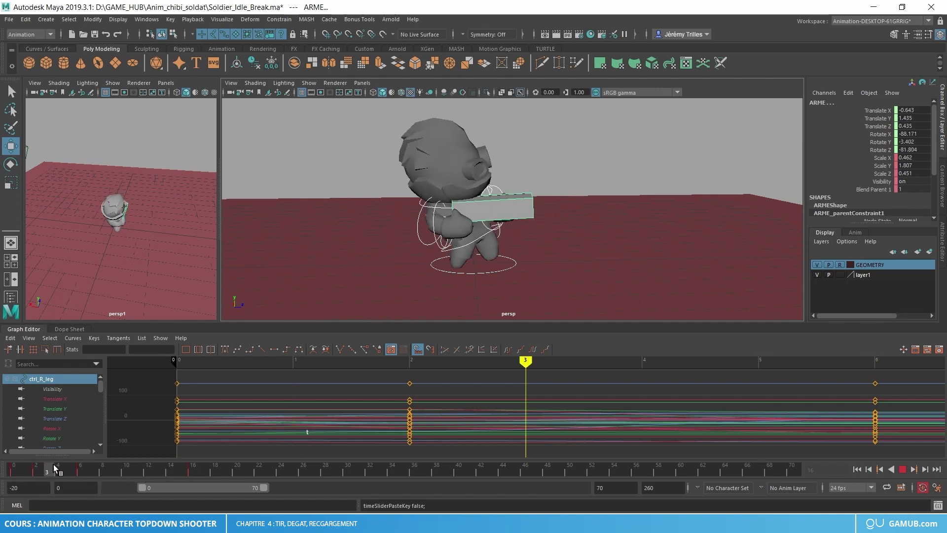
Step: Scrub the timeline, zoom in and select ctrl_pelvis
{"action": "mouse_move", "coordinate": [94, 460]}
{"action": "left_mouse_down"}
{"action": "mouse_move", "coordinate": [9, 466]}
{"action": "mouse_move", "coordinate": [114, 457]}
{"action": "left_mouse_up"}
{"action": "scroll", "coordinate": [423, 296], "scroll_direction": "up", "scroll_amount": 2}
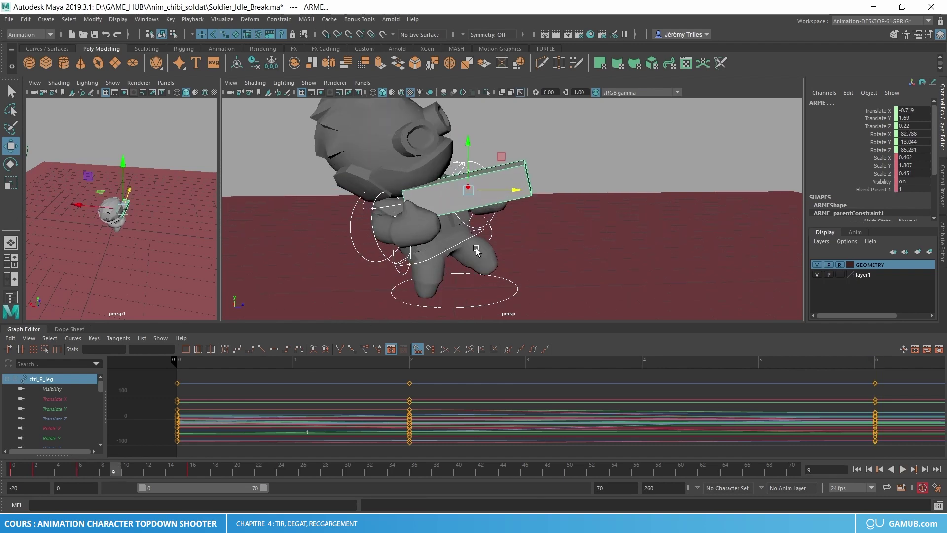
{"action": "left_click_drag", "start_coordinate": [471, 238], "coordinate": [455, 239], "text": "alt"}
Step: View ctrl_pelvis from a low side angle, checking the pose between frames 9 and 12
{"action": "left_click", "coordinate": [455, 238]}
{"action": "key", "text": "e"}
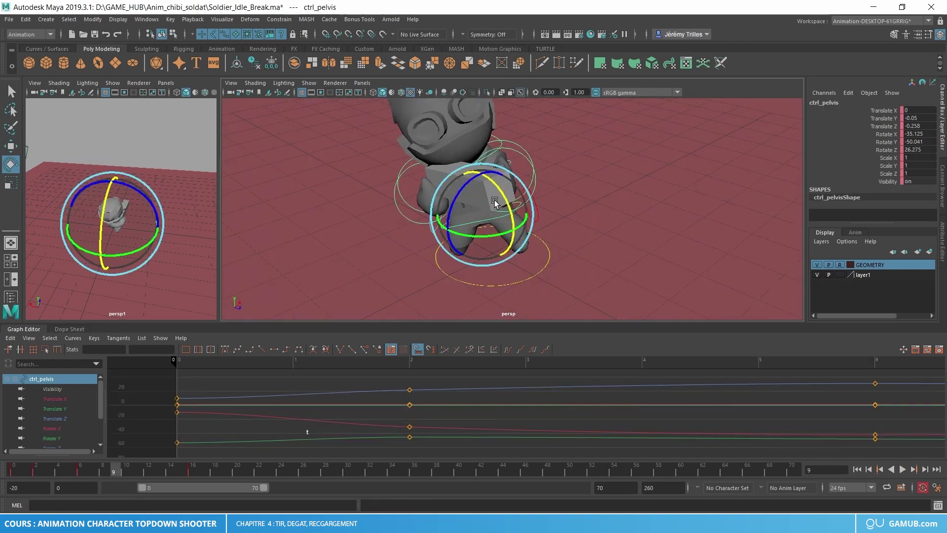
{"action": "mouse_move", "coordinate": [496, 189]}
{"action": "left_mouse_down", "text": "alt"}
{"action": "mouse_move", "coordinate": [395, 226]}
{"action": "mouse_move", "coordinate": [411, 223]}
{"action": "left_mouse_up", "text": "alt"}
{"action": "key", "text": "w"}
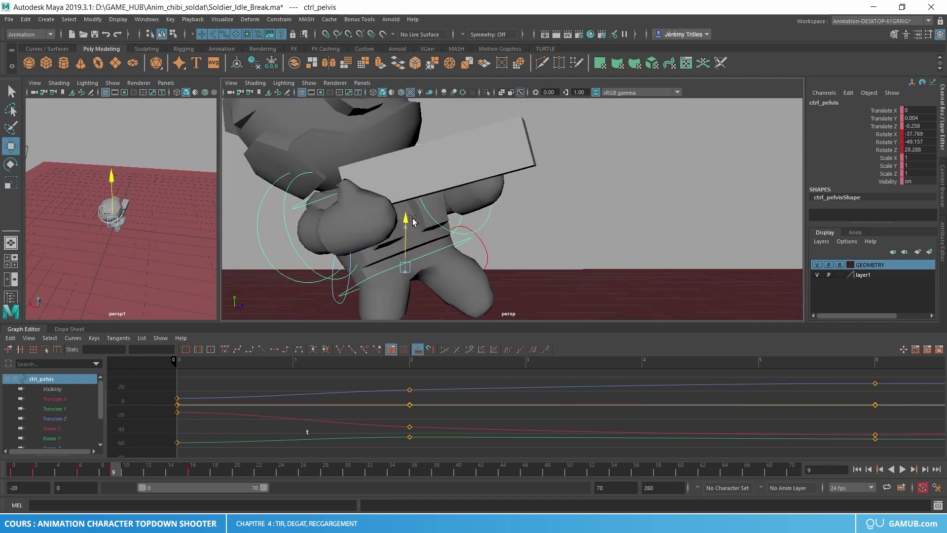
{"action": "scroll", "coordinate": [417, 240], "scroll_direction": "down", "scroll_amount": 2}
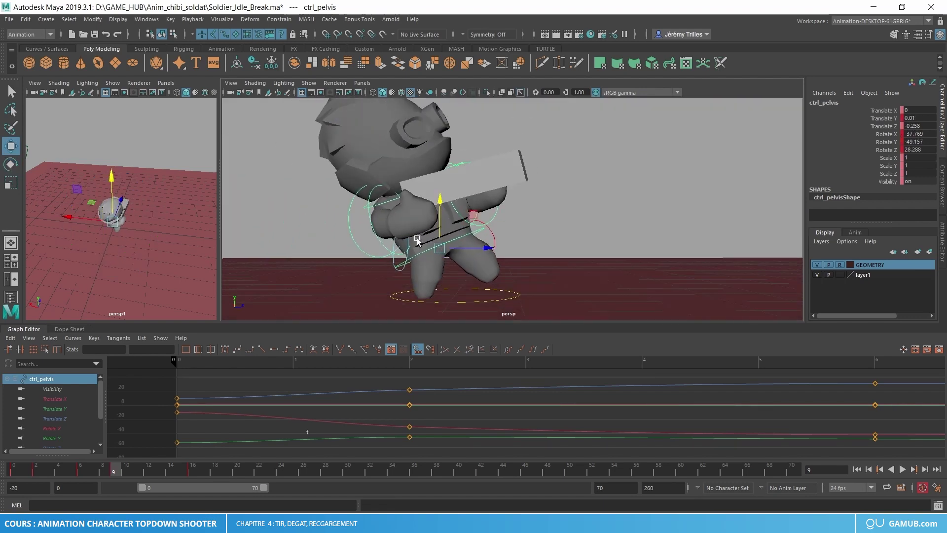
{"action": "key", "text": "comma"}
{"action": "key", "text": "period"}
{"action": "left_click_drag", "start_coordinate": [144, 469], "coordinate": [148, 472]}
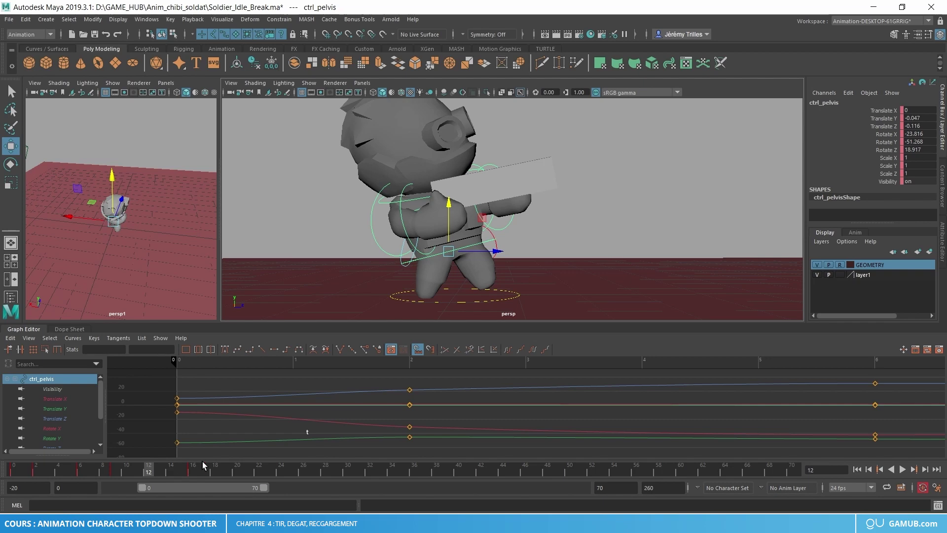
Step: At frame 13, lower the pelvis on Y and nudge it along Z, then play back the hips
{"action": "left_click", "coordinate": [159, 466]}
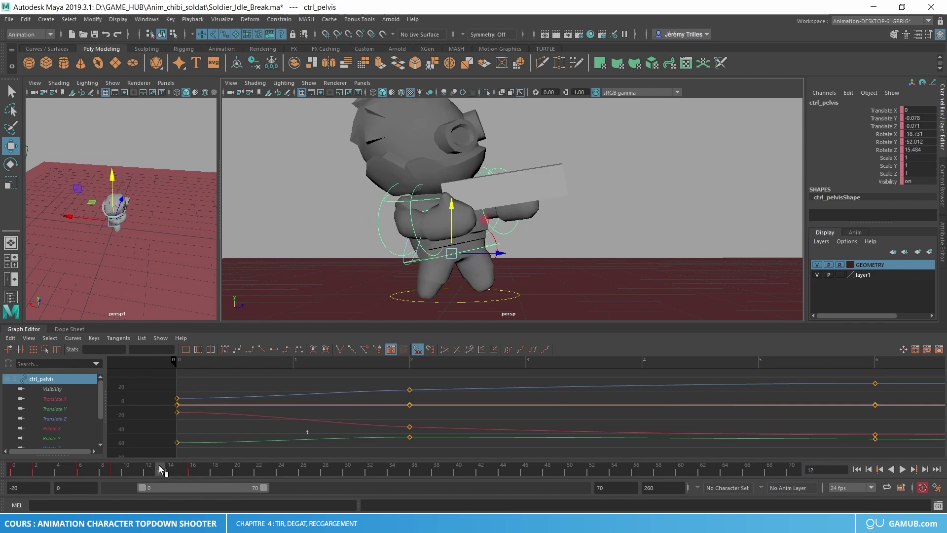
{"action": "left_click_drag", "start_coordinate": [455, 199], "coordinate": [456, 205]}
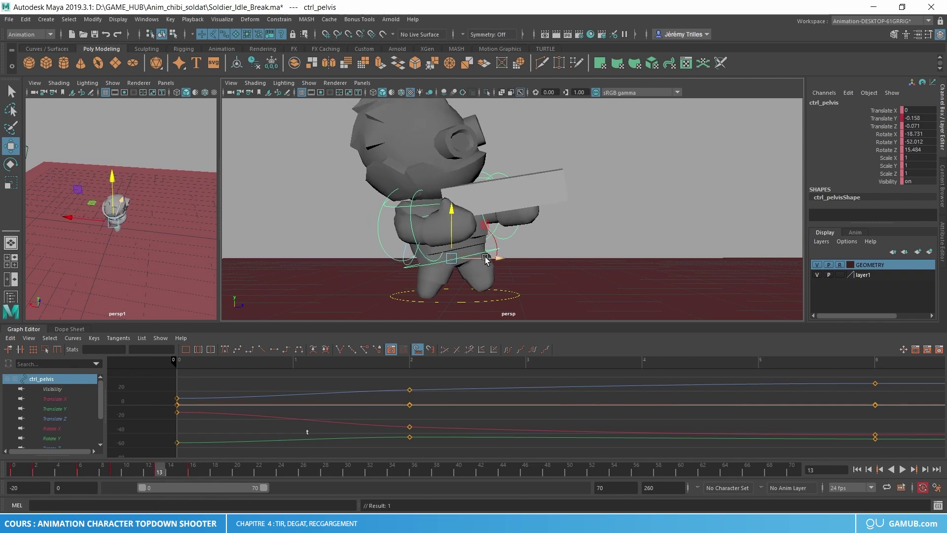
{"action": "left_click_drag", "start_coordinate": [486, 259], "coordinate": [488, 260]}
{"action": "left_click_drag", "start_coordinate": [87, 459], "coordinate": [194, 484]}
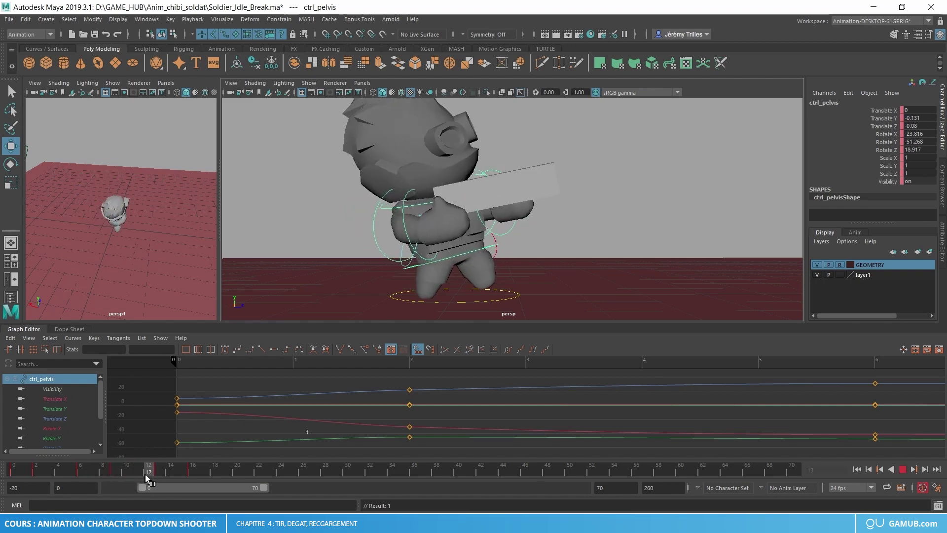
{"action": "left_click_drag", "start_coordinate": [194, 483], "coordinate": [158, 475]}
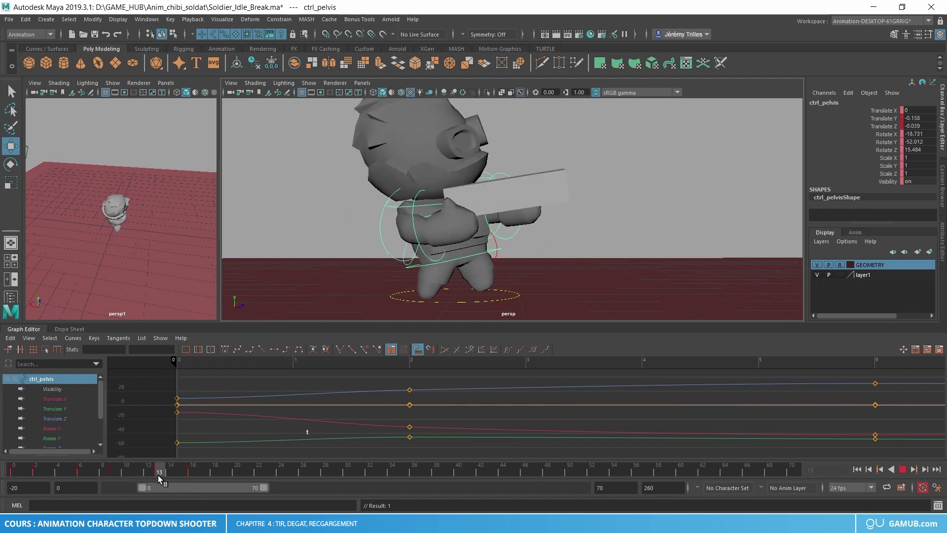
{"action": "left_click_drag", "start_coordinate": [451, 215], "coordinate": [455, 211]}
{"action": "key", "text": "alt+v"}
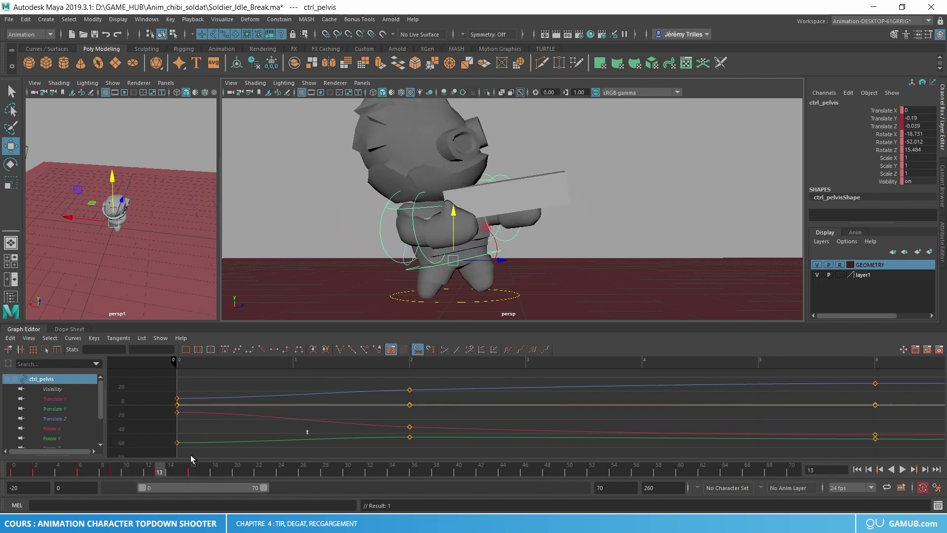
{"action": "key", "text": "alt+v"}
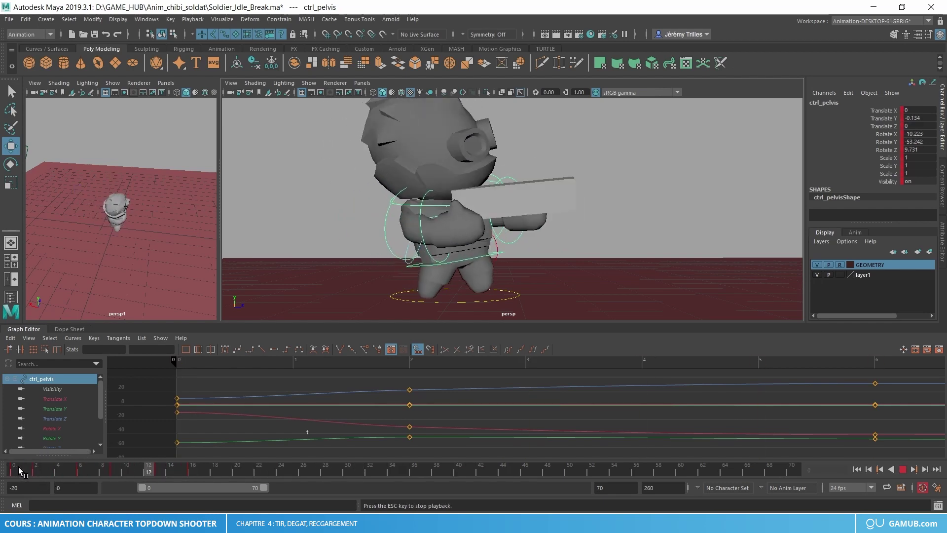
{"action": "left_click_drag", "start_coordinate": [18, 467], "coordinate": [37, 472]}
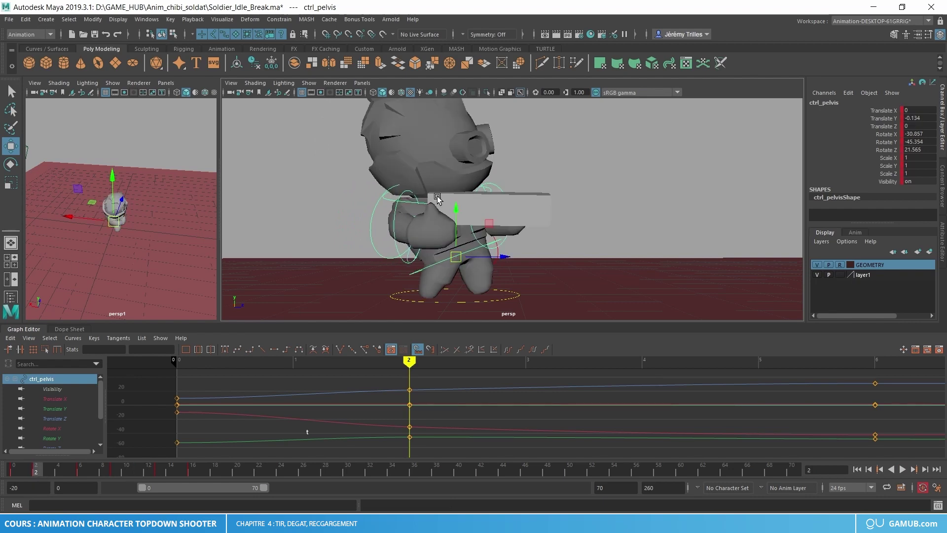
Step: Rotate ctrl_clavicle to angle the gun and key that pose at frame 4
{"action": "left_click", "coordinate": [423, 205]}
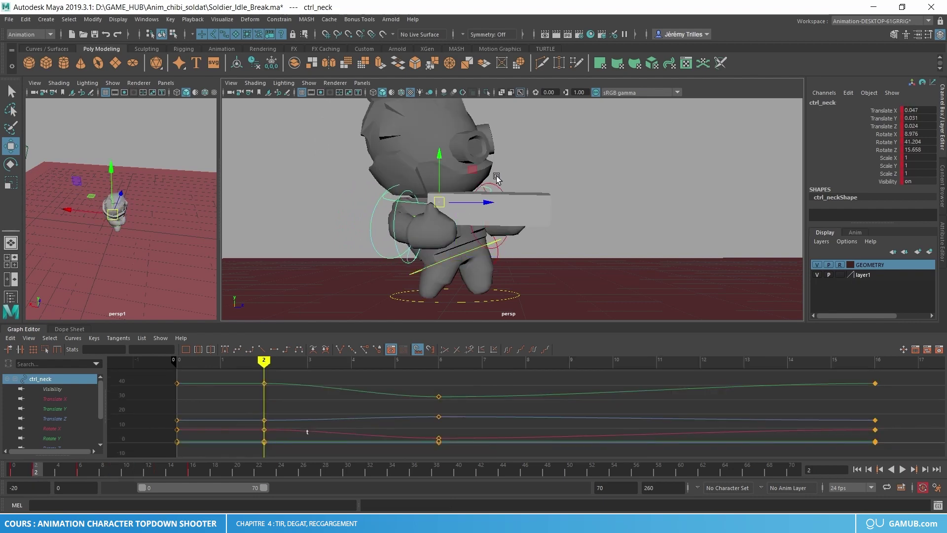
{"action": "mouse_move", "coordinate": [496, 179]}
{"action": "left_mouse_down", "text": "alt"}
{"action": "mouse_move", "coordinate": [456, 235]}
{"action": "mouse_move", "coordinate": [440, 207]}
{"action": "mouse_move", "coordinate": [210, 360]}
{"action": "left_mouse_up", "text": "alt"}
{"action": "left_click", "coordinate": [427, 223]}
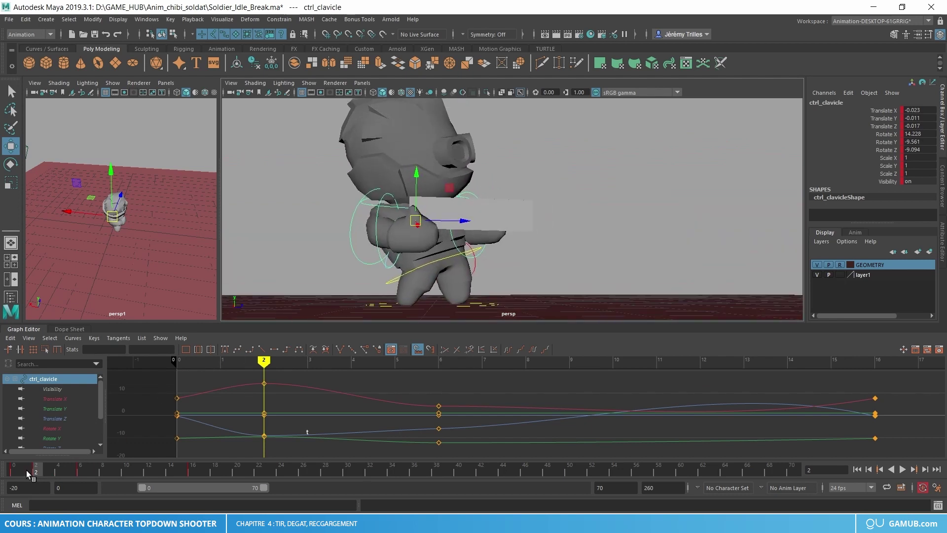
{"action": "left_click_drag", "start_coordinate": [27, 474], "coordinate": [72, 470]}
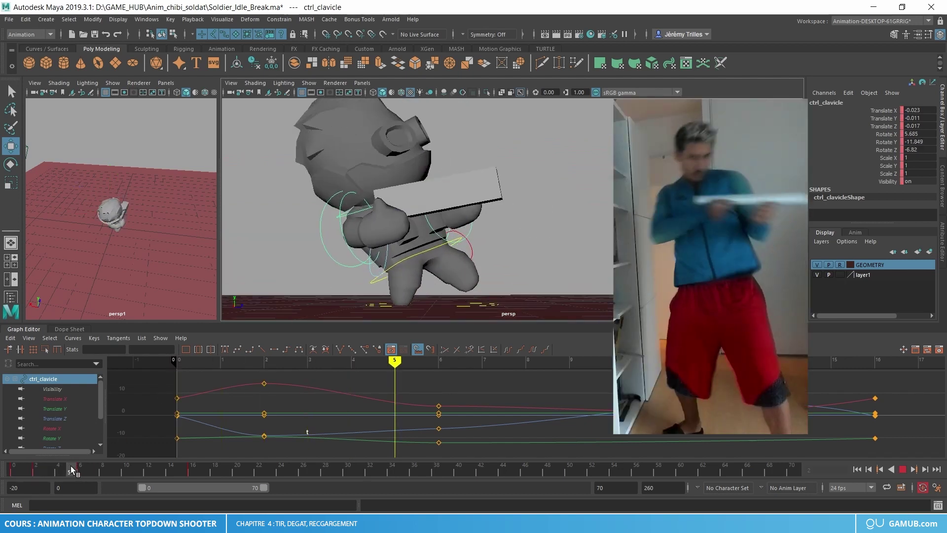
{"action": "left_click_drag", "start_coordinate": [72, 470], "coordinate": [58, 469]}
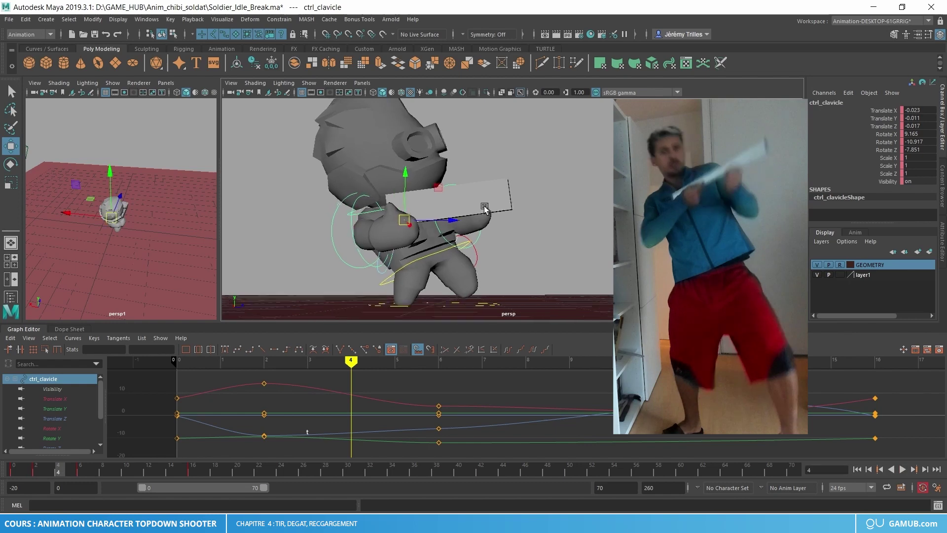
{"action": "key", "text": "e"}
{"action": "left_click_drag", "start_coordinate": [484, 207], "coordinate": [457, 193]}
{"action": "key", "text": "s"}
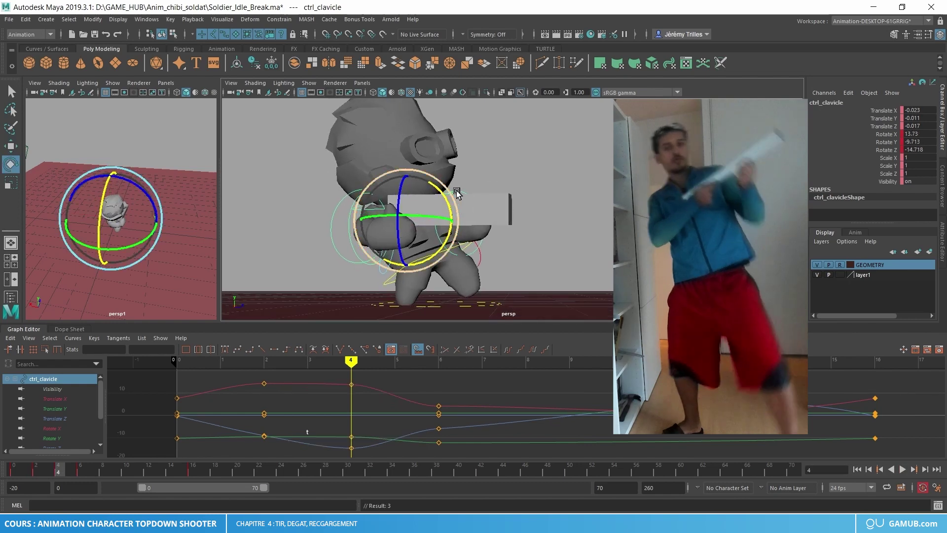
Step: Step between the clavicle keys at frames 2, 4 and 6 to compare the motion
{"action": "key", "text": "comma"}
{"action": "key", "text": "period"}
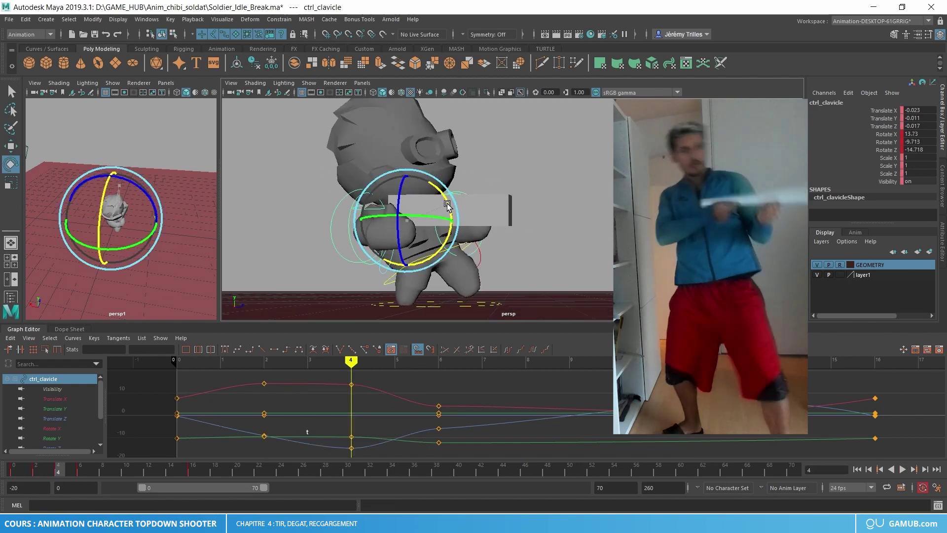
{"action": "key", "text": "comma"}
{"action": "key", "text": "period"}
{"action": "key", "text": "period"}
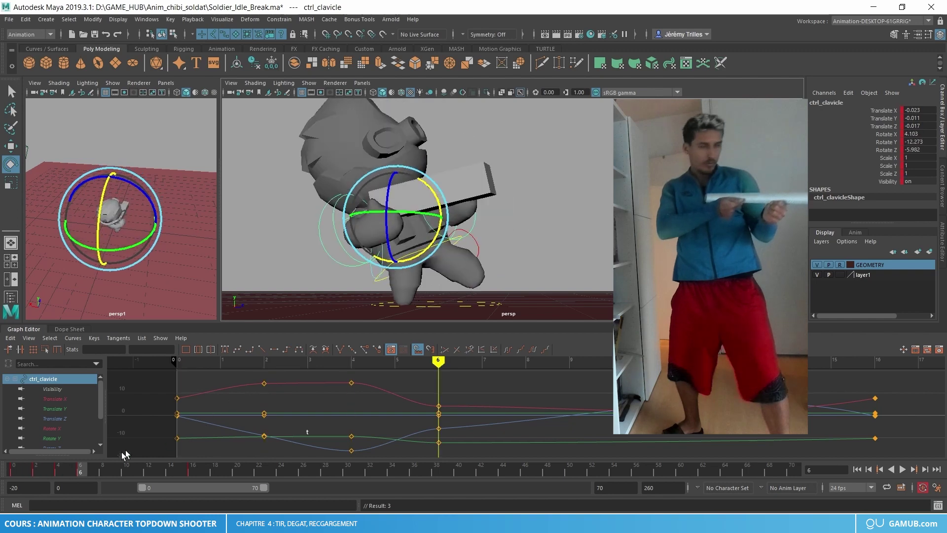
{"action": "mouse_move", "coordinate": [86, 472]}
{"action": "left_mouse_down"}
{"action": "mouse_move", "coordinate": [57, 473]}
{"action": "mouse_move", "coordinate": [90, 487]}
{"action": "left_mouse_up"}
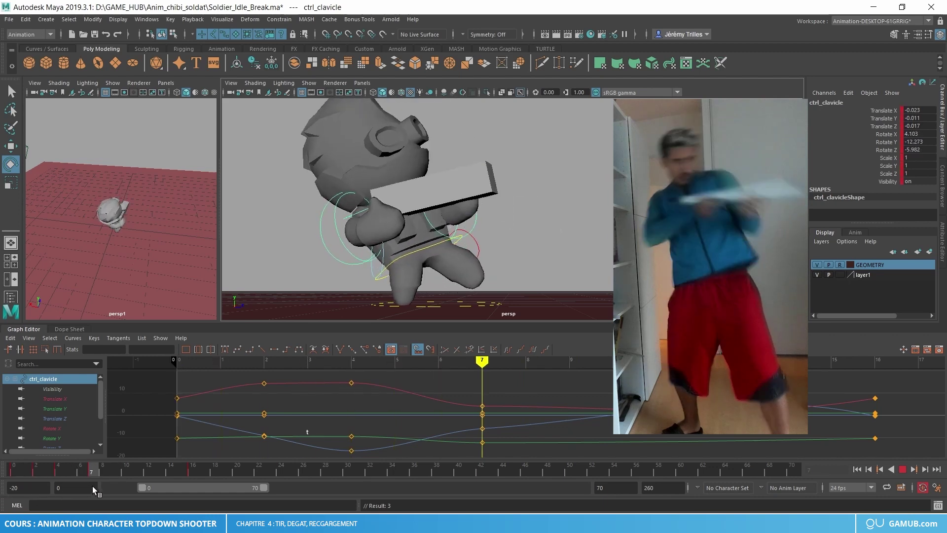
Step: Rotate and key the clavicle at frame 10, then step through its keys and play back
{"action": "left_click_drag", "start_coordinate": [89, 486], "coordinate": [129, 481]}
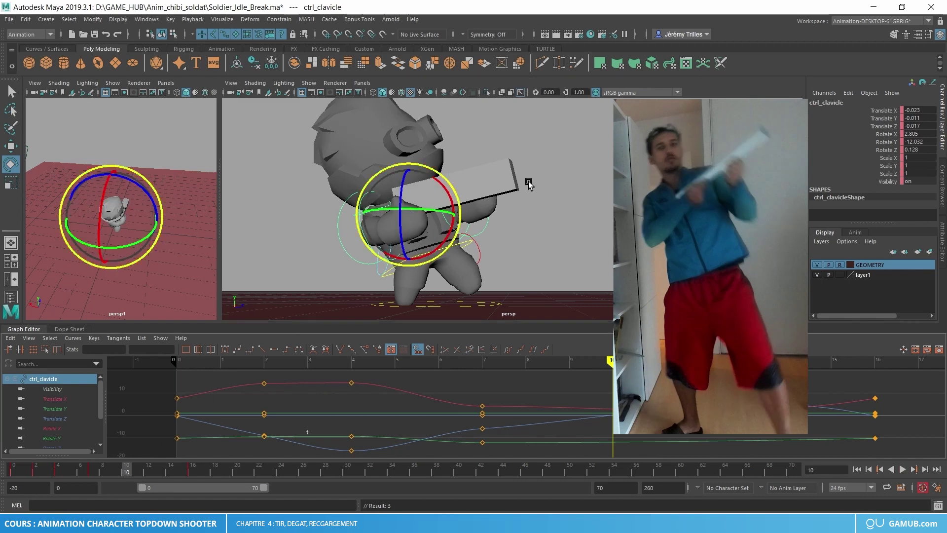
{"action": "left_click_drag", "start_coordinate": [446, 195], "coordinate": [443, 187]}
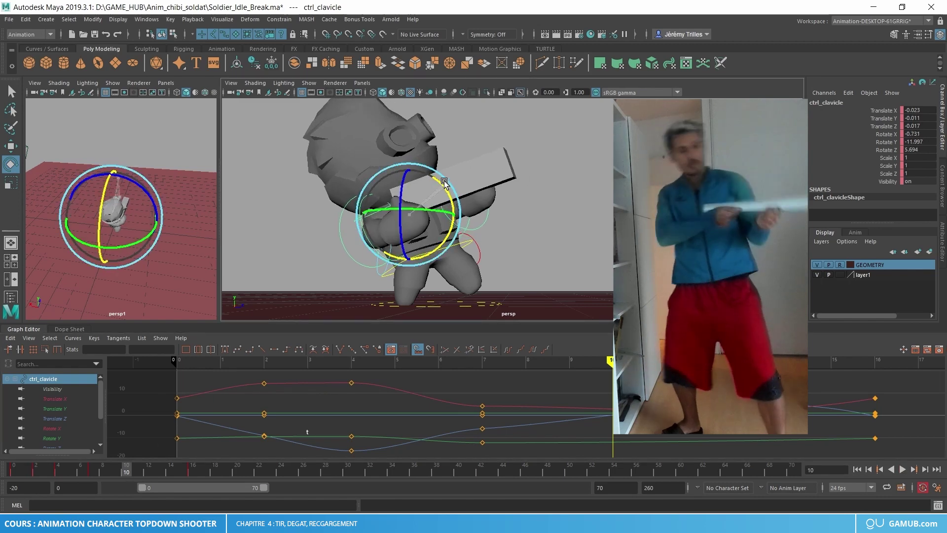
{"action": "key", "text": "shift+e"}
{"action": "key", "text": "comma"}
{"action": "key", "text": "period"}
{"action": "key", "text": "period"}
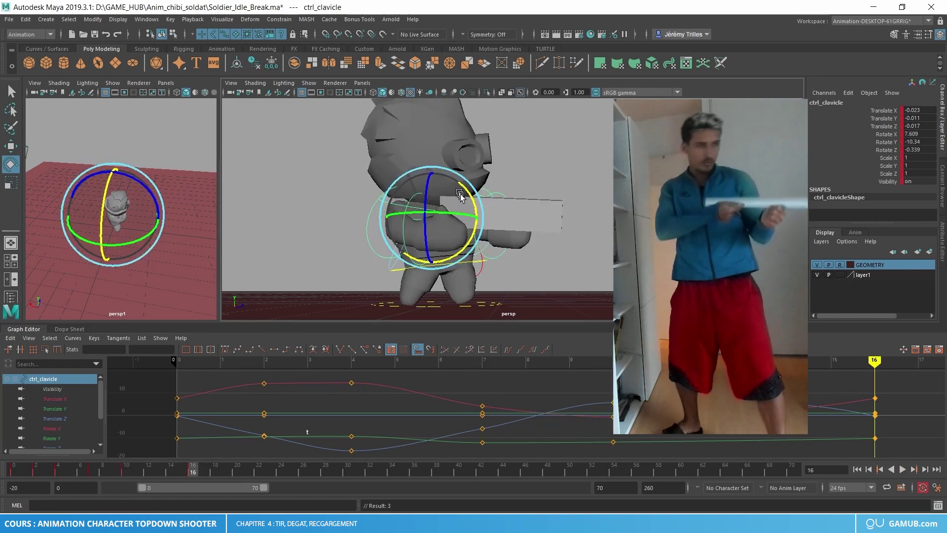
{"action": "key", "text": "period"}
{"action": "key", "text": "comma"}
{"action": "key", "text": "alt+v"}
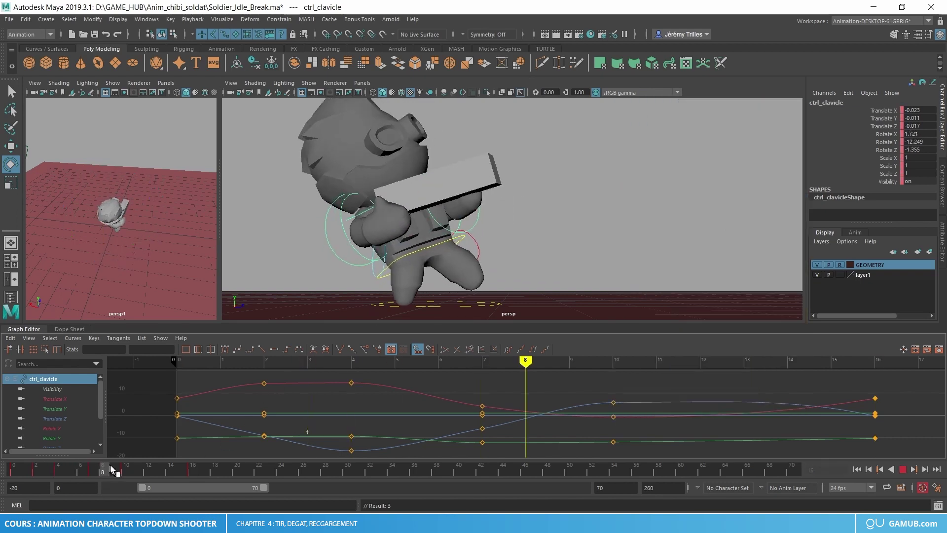
Step: Move and key the clavicle at frame 14, and shift its last key from frame 16 to 18
{"action": "left_click_drag", "start_coordinate": [64, 476], "coordinate": [169, 472]}
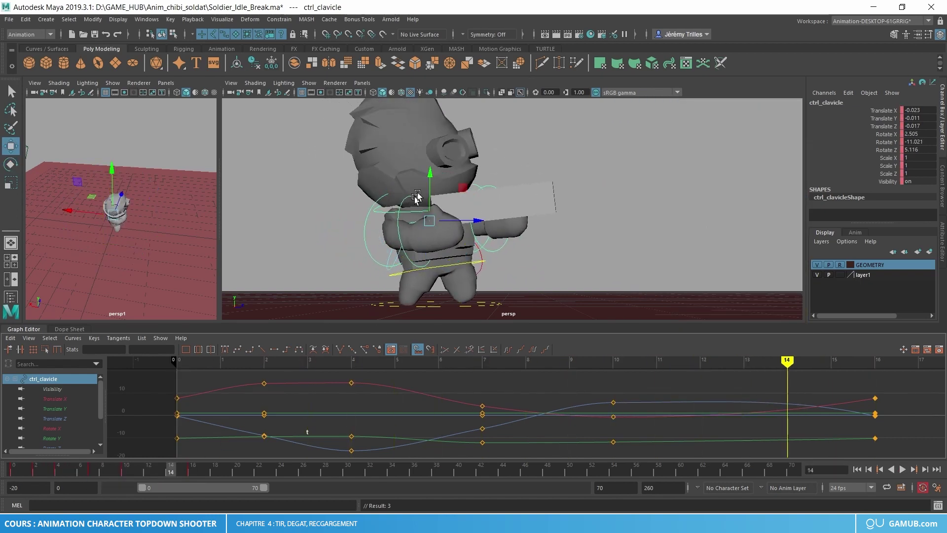
{"action": "mouse_move", "coordinate": [417, 197]}
{"action": "left_mouse_down"}
{"action": "mouse_move", "coordinate": [456, 209]}
{"action": "mouse_move", "coordinate": [480, 254]}
{"action": "left_mouse_up"}
{"action": "key", "text": "e"}
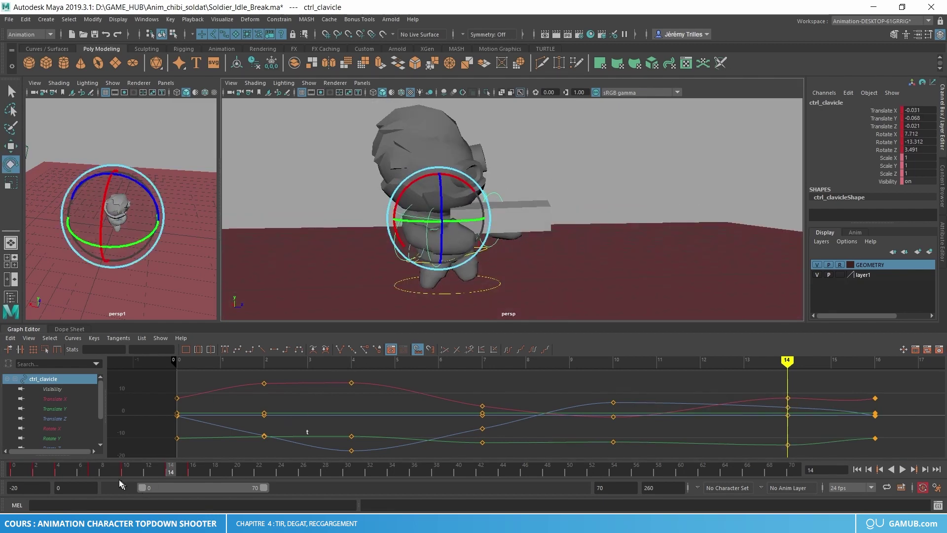
{"action": "mouse_move", "coordinate": [121, 473]}
{"action": "left_mouse_down"}
{"action": "mouse_move", "coordinate": [202, 480]}
{"action": "mouse_move", "coordinate": [190, 478]}
{"action": "mouse_move", "coordinate": [215, 473]}
{"action": "mouse_move", "coordinate": [13, 473]}
{"action": "left_mouse_up"}
{"action": "left_click", "coordinate": [190, 473], "text": "shift"}
Step: Return to frame 0, restore the two-view layout and play the animation briefly
{"action": "key", "text": "b"}
{"action": "key", "text": "space"}
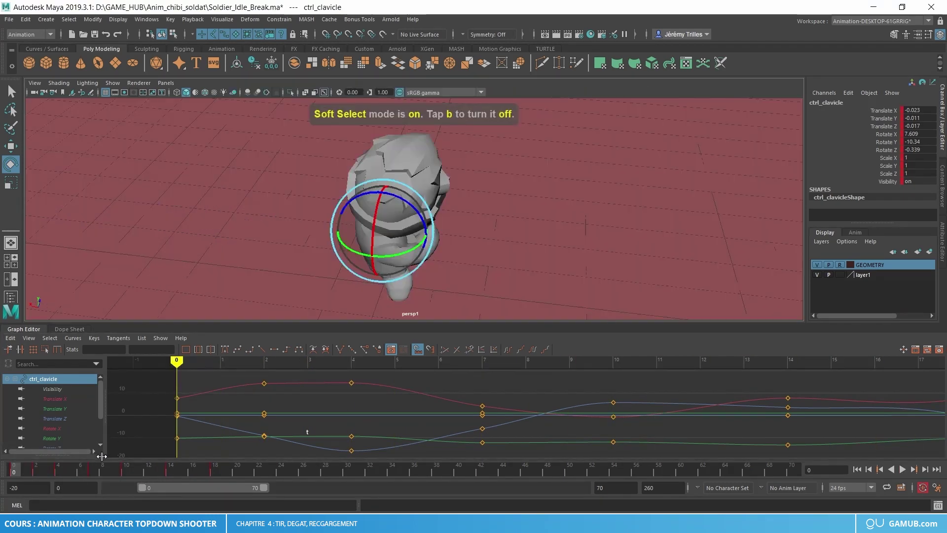
{"action": "key", "text": "space"}
{"action": "key", "text": "alt+v"}
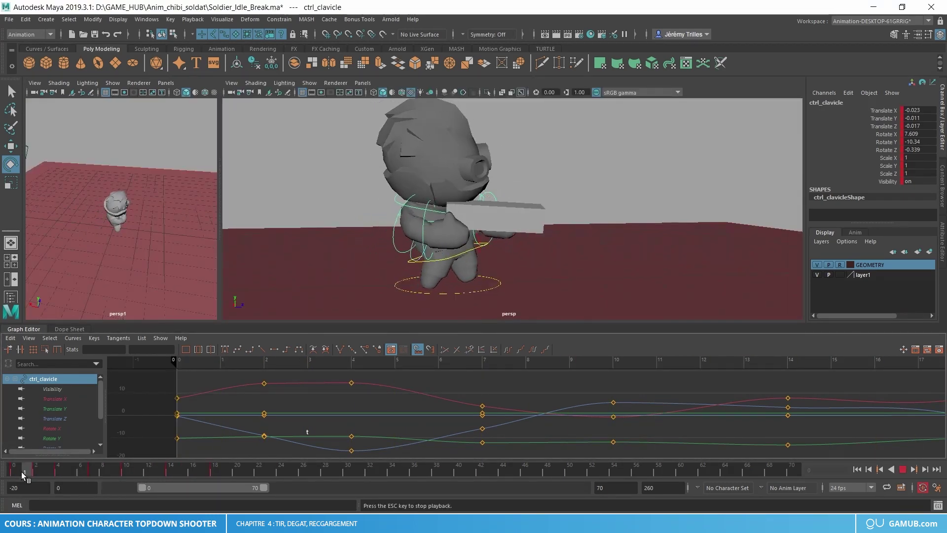
{"action": "key", "text": "Escape"}
Step: Select all rig controls, extend the playback range to frame 38, and stop playback at frame 17
{"action": "left_click_drag", "start_coordinate": [318, 154], "coordinate": [257, 306]}
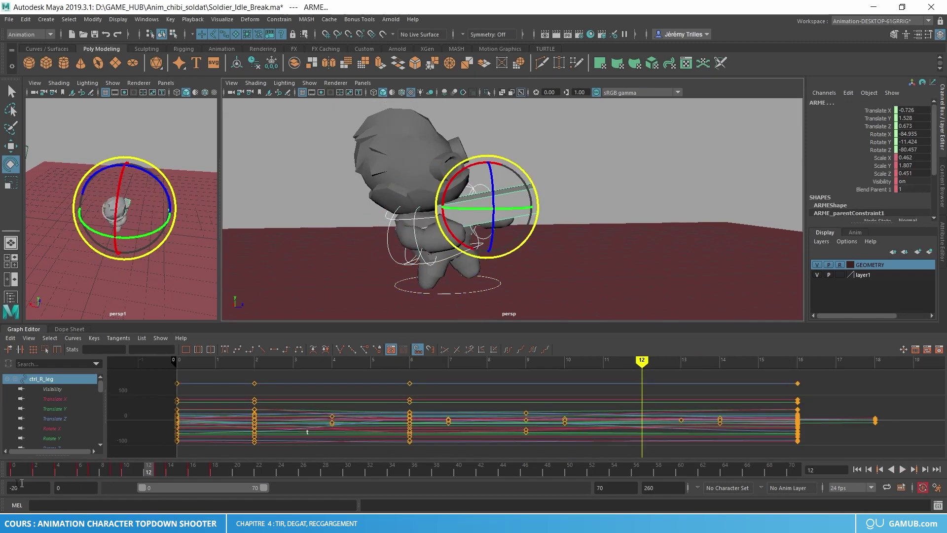
{"action": "left_click_drag", "start_coordinate": [33, 466], "coordinate": [79, 472]}
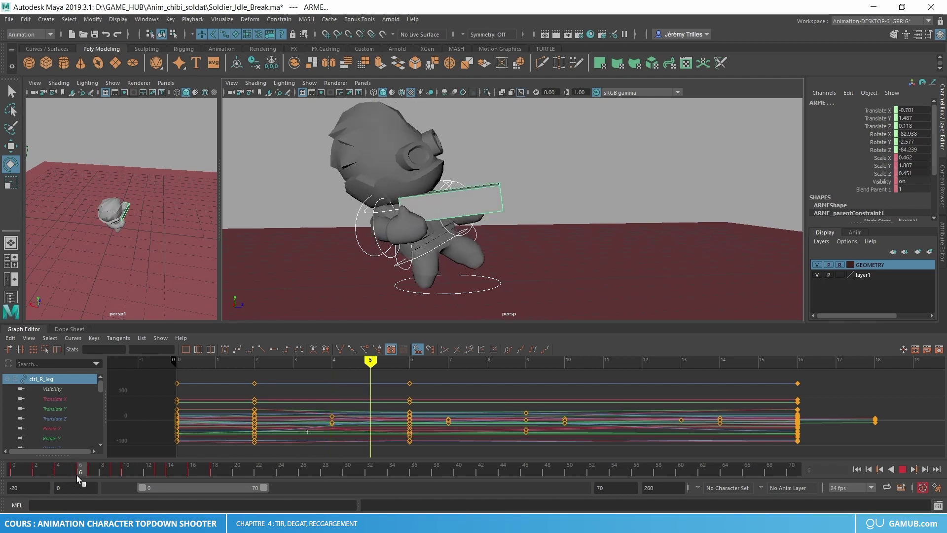
{"action": "left_click_drag", "start_coordinate": [82, 472], "coordinate": [82, 471]}
{"action": "left_click_drag", "start_coordinate": [191, 474], "coordinate": [244, 471]}
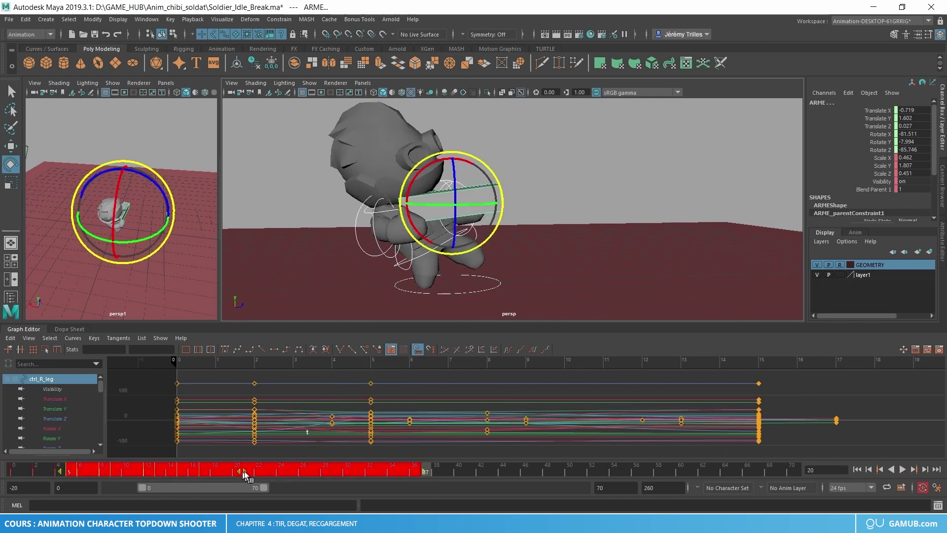
{"action": "key", "text": "alt+v"}
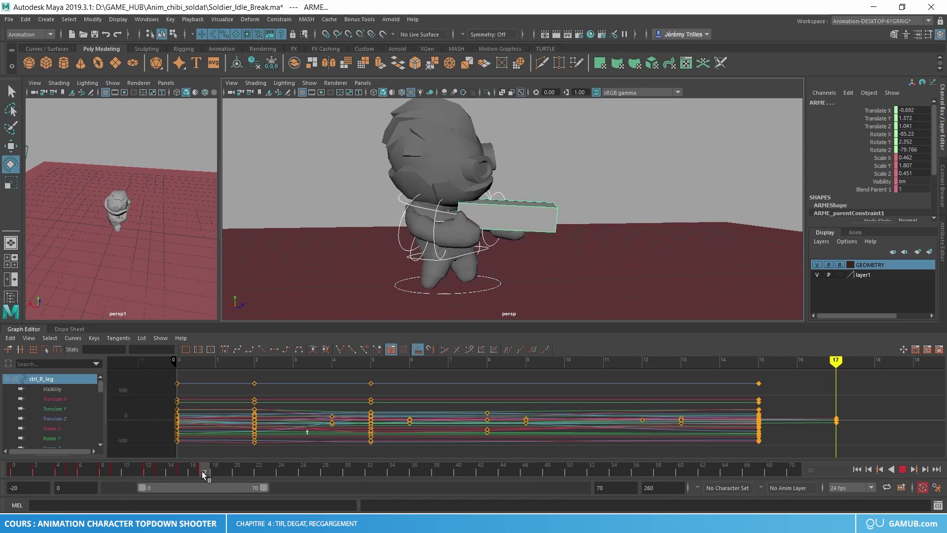
{"action": "left_click", "coordinate": [202, 472]}
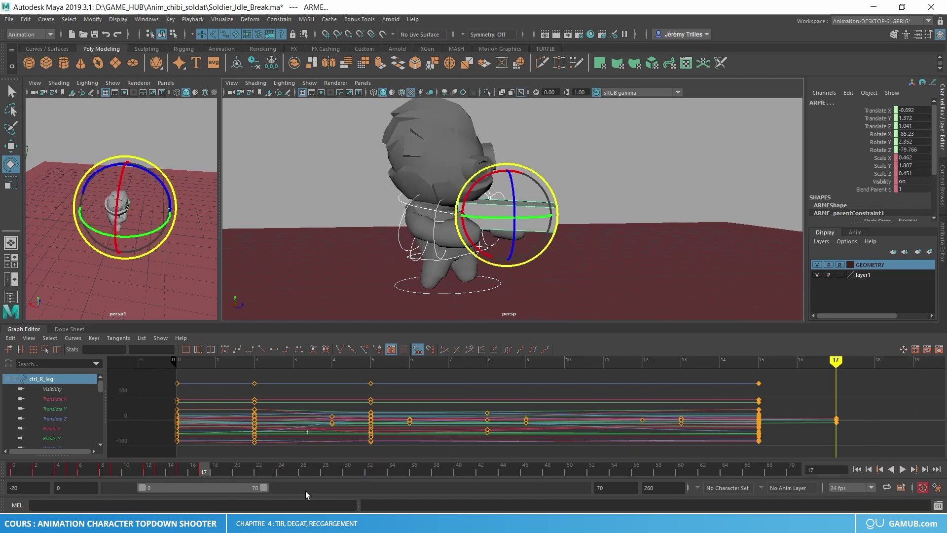
Step: Set the playback end frame to 17 and play the shortened animation
{"action": "double_click", "coordinate": [596, 491]}
{"action": "type", "text": "17"}
{"action": "key", "text": "Return"}
{"action": "key", "text": "alt+v"}
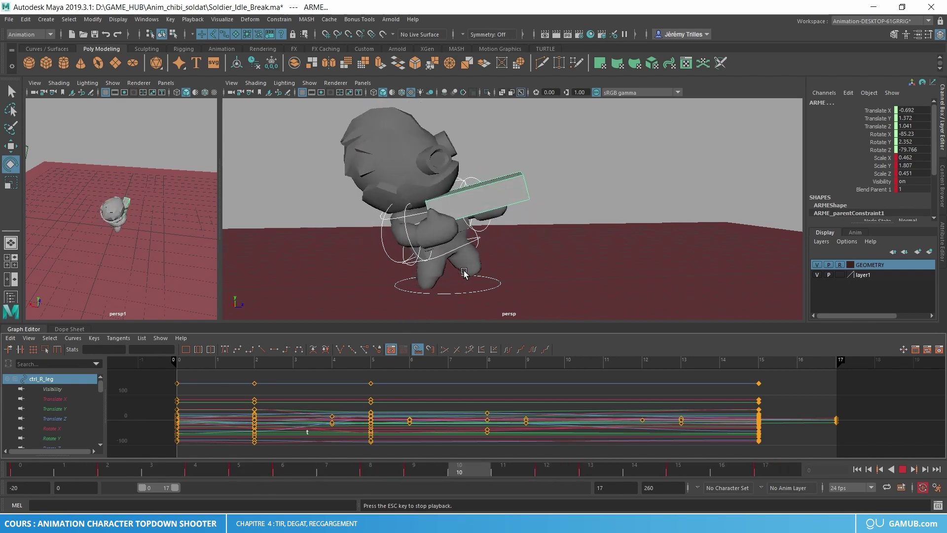
{"action": "key", "text": "Escape"}
Step: Review the pelvis pose around frame 8, then select the right leg controller
{"action": "key", "text": "w"}
{"action": "left_click", "coordinate": [440, 257]}
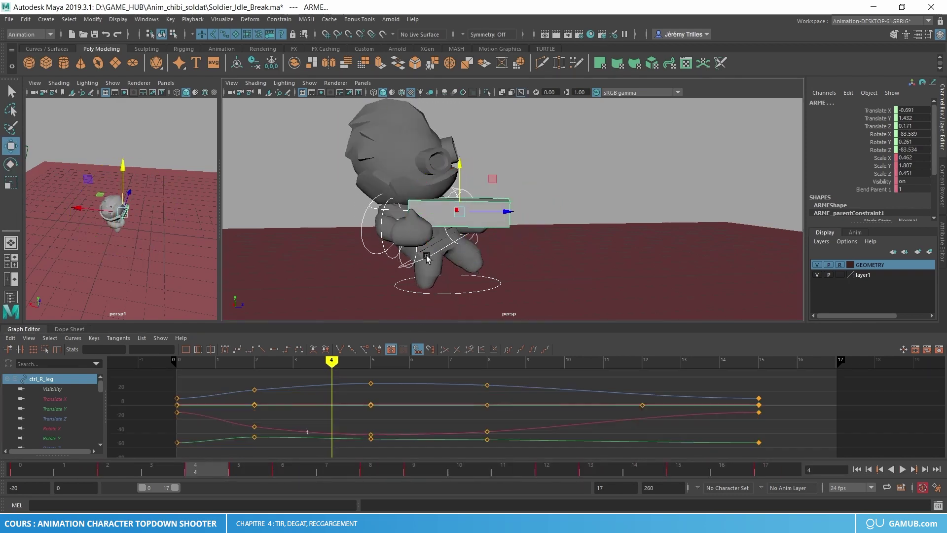
{"action": "mouse_move", "coordinate": [223, 468]}
{"action": "left_mouse_down"}
{"action": "mouse_move", "coordinate": [161, 469]}
{"action": "mouse_move", "coordinate": [336, 466]}
{"action": "left_mouse_up"}
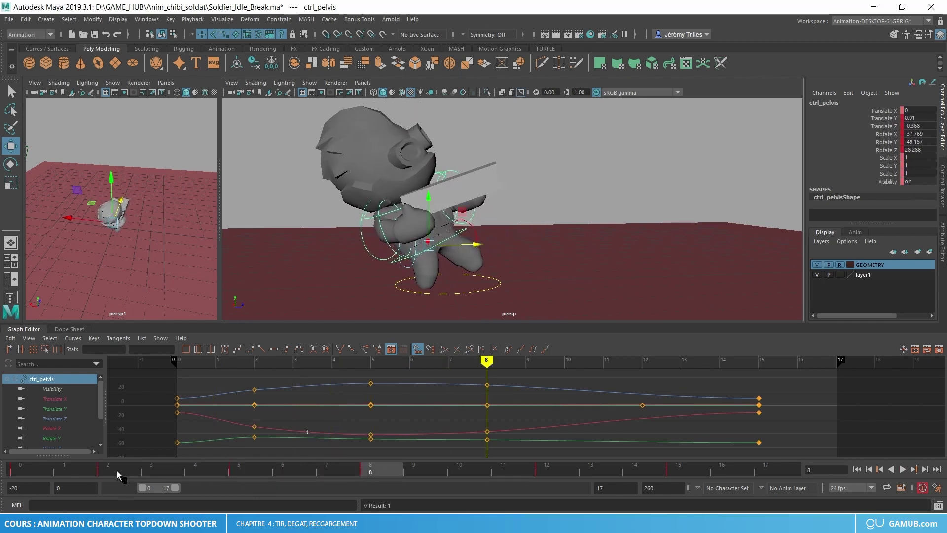
{"action": "left_click_drag", "start_coordinate": [117, 471], "coordinate": [322, 474]}
{"action": "key", "text": "alt+v"}
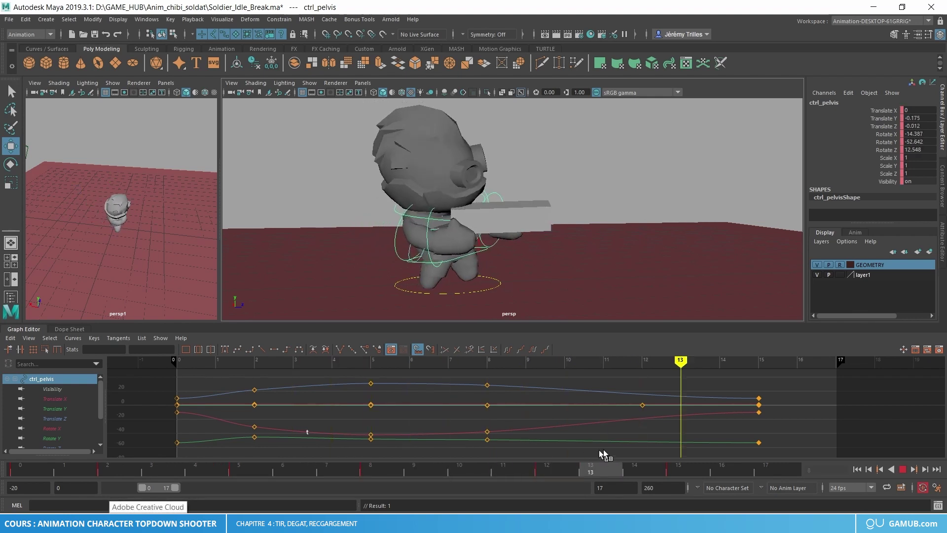
{"action": "key", "text": "Escape"}
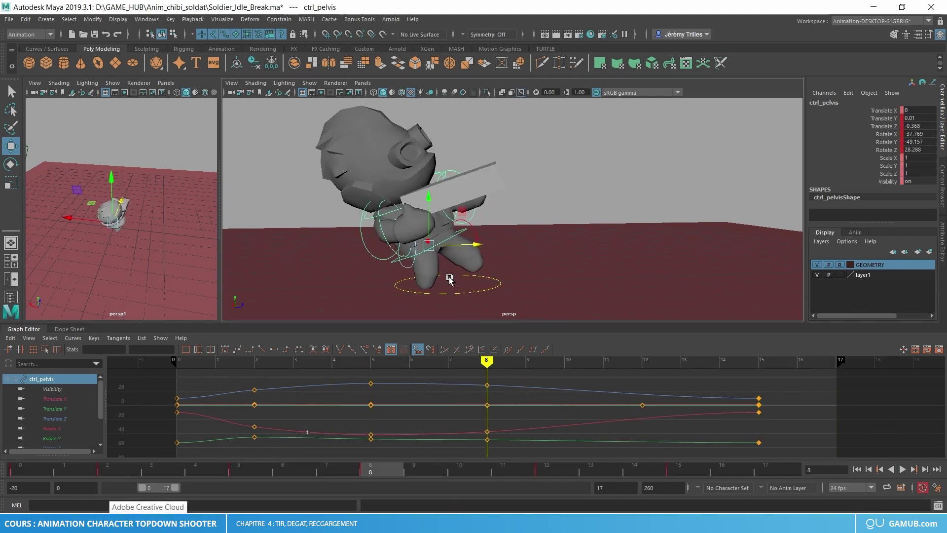
{"action": "left_click", "coordinate": [409, 270]}
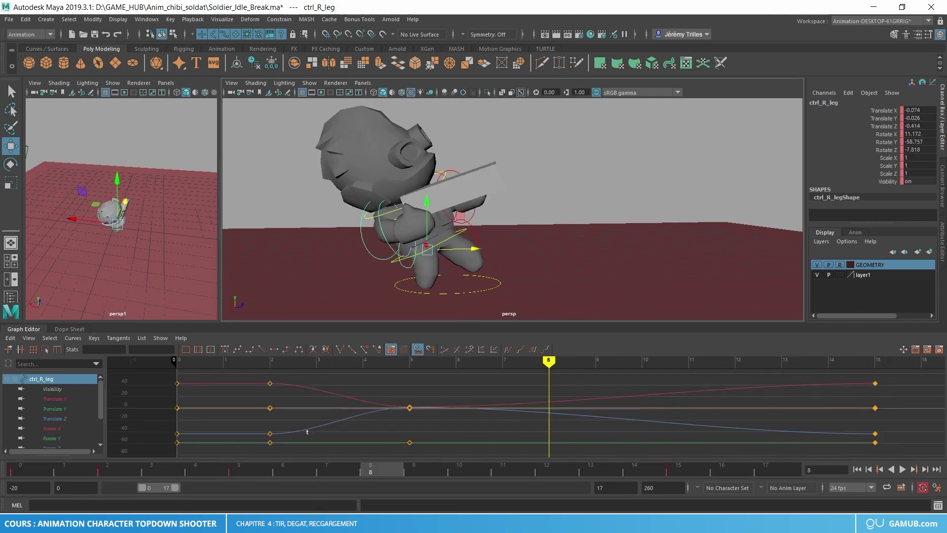
Step: Copy ctrl_R_leg's frame-5 key, paste it at frame 9, and play to check
{"action": "left_click", "coordinate": [237, 468]}
{"action": "right_click", "coordinate": [237, 466]}
{"action": "left_click", "coordinate": [270, 307]}
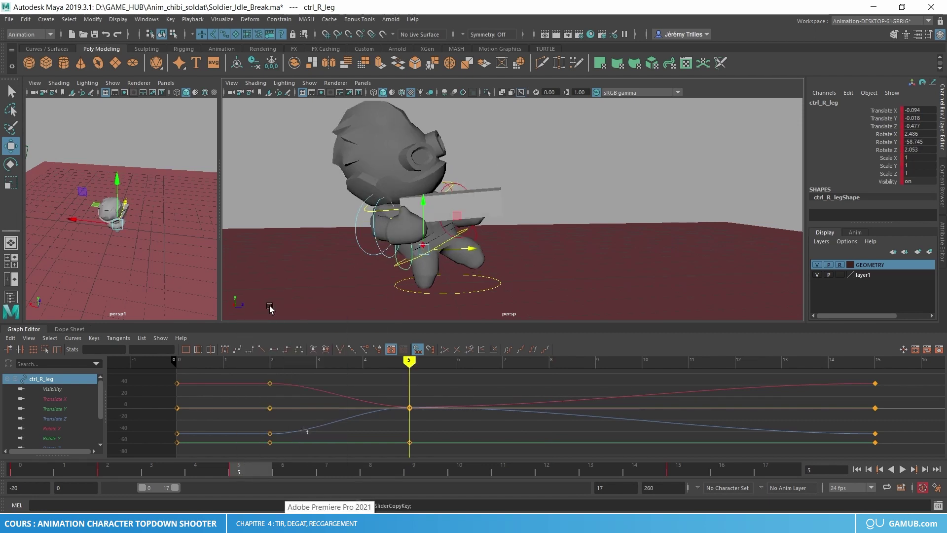
{"action": "left_click", "coordinate": [422, 467]}
{"action": "right_click", "coordinate": [422, 467]}
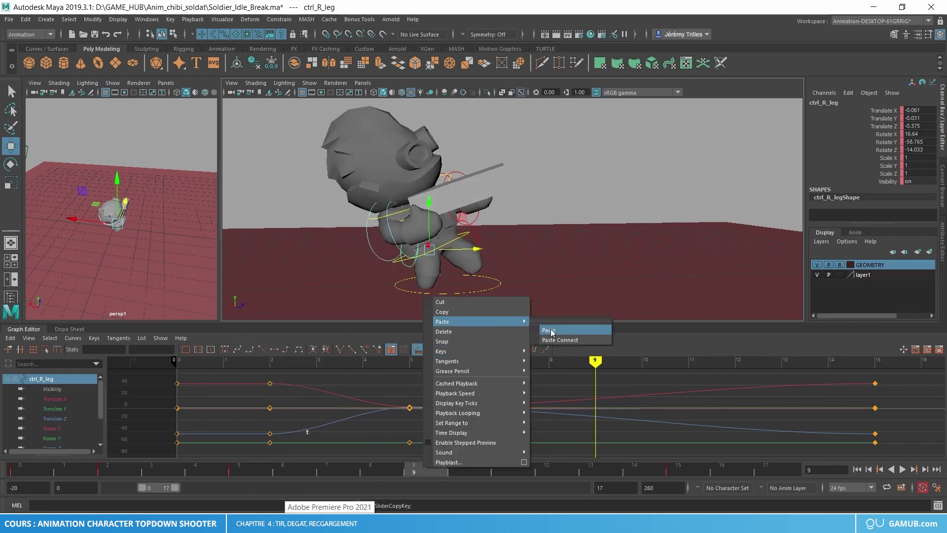
{"action": "left_click", "coordinate": [568, 331]}
{"action": "key", "text": "alt+v"}
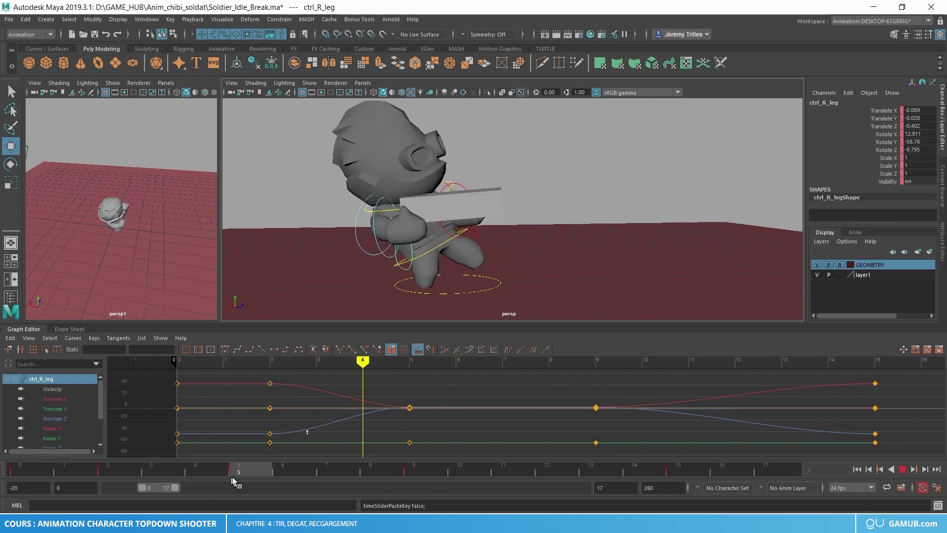
{"action": "key", "text": "alt+v"}
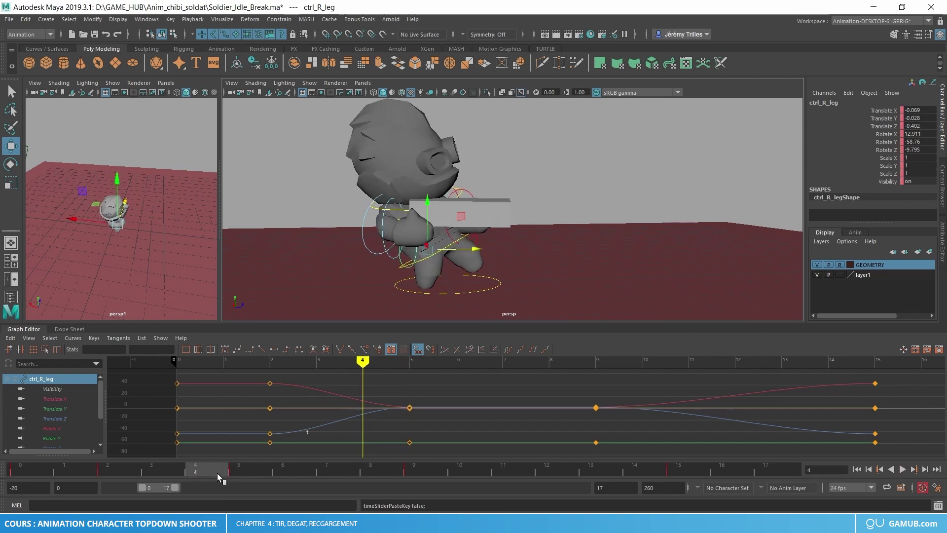
Step: Key the right leg at frame 4, delete the frame-5 key, and shift the new key to frame 5
{"action": "key", "text": "s"}
{"action": "left_click", "coordinate": [243, 469]}
{"action": "right_click", "coordinate": [243, 469]}
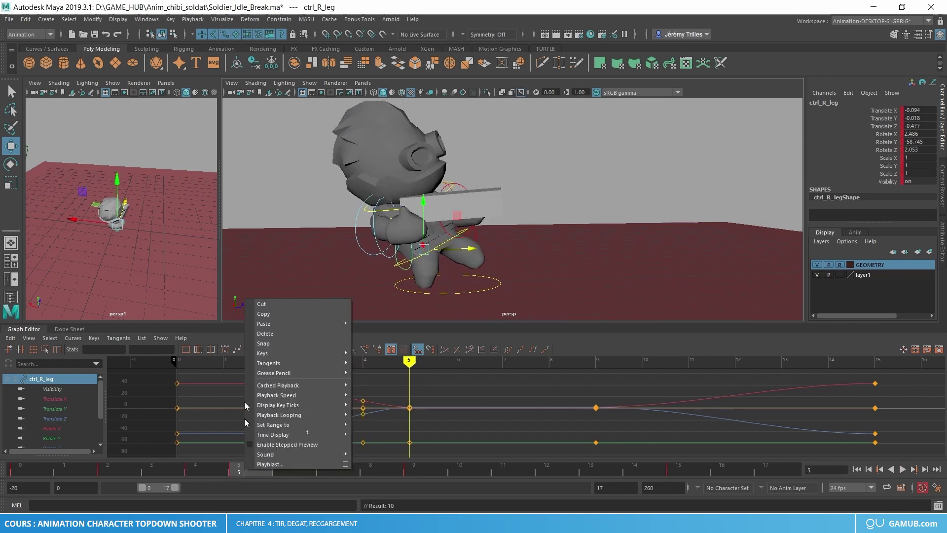
{"action": "left_click", "coordinate": [265, 333]}
{"action": "left_click", "coordinate": [197, 470], "text": "shift"}
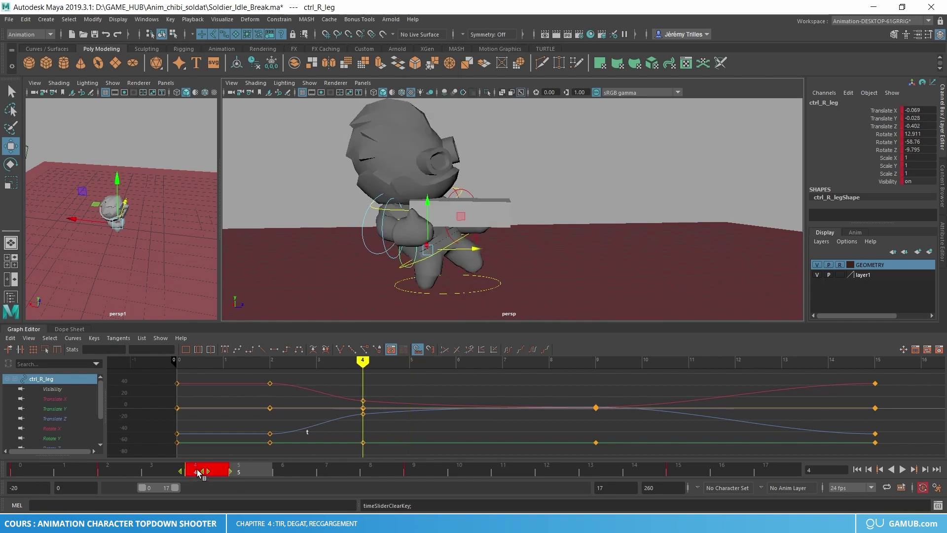
{"action": "mouse_move", "coordinate": [120, 473]}
{"action": "left_mouse_down"}
{"action": "mouse_move", "coordinate": [415, 453]}
{"action": "mouse_move", "coordinate": [11, 488]}
{"action": "left_mouse_up"}
{"action": "key", "text": "alt+v"}
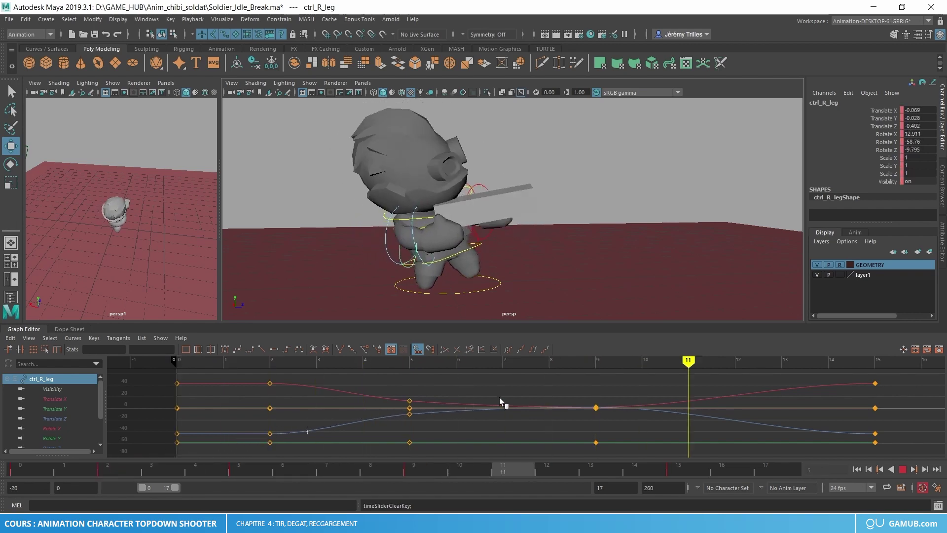
Step: Select ctrl_L_leg and key it at frame 8
{"action": "scroll", "coordinate": [476, 246], "scroll_direction": "up", "scroll_amount": 4}
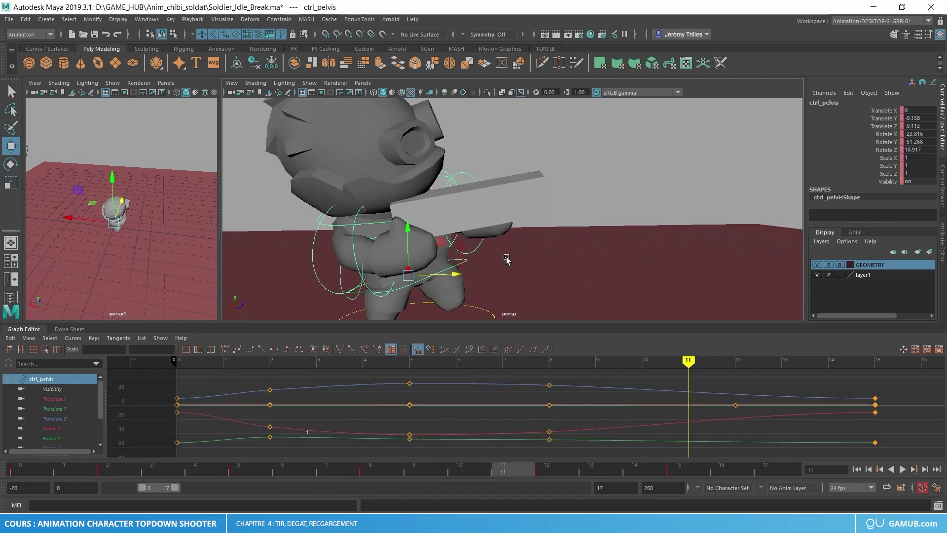
{"action": "left_click", "coordinate": [468, 278]}
{"action": "key", "text": "alt+v"}
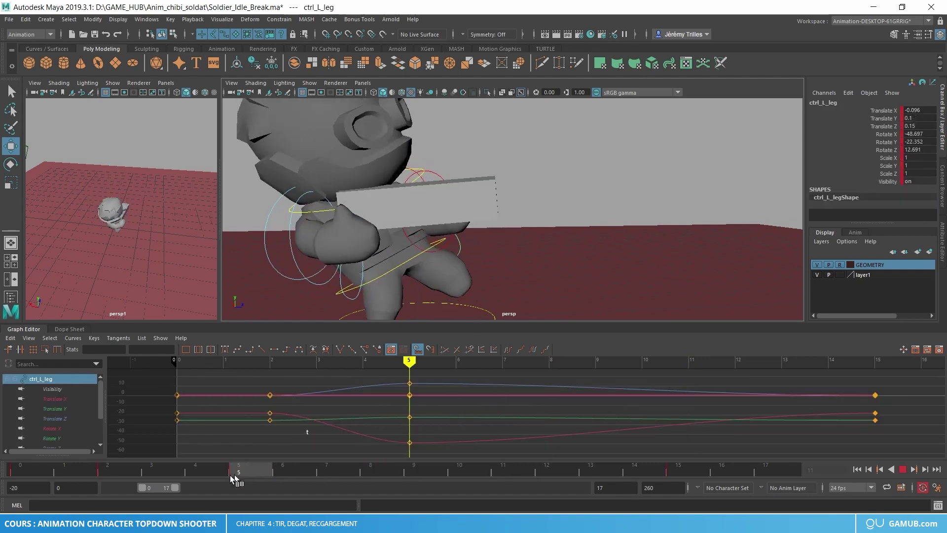
{"action": "key", "text": "alt+v"}
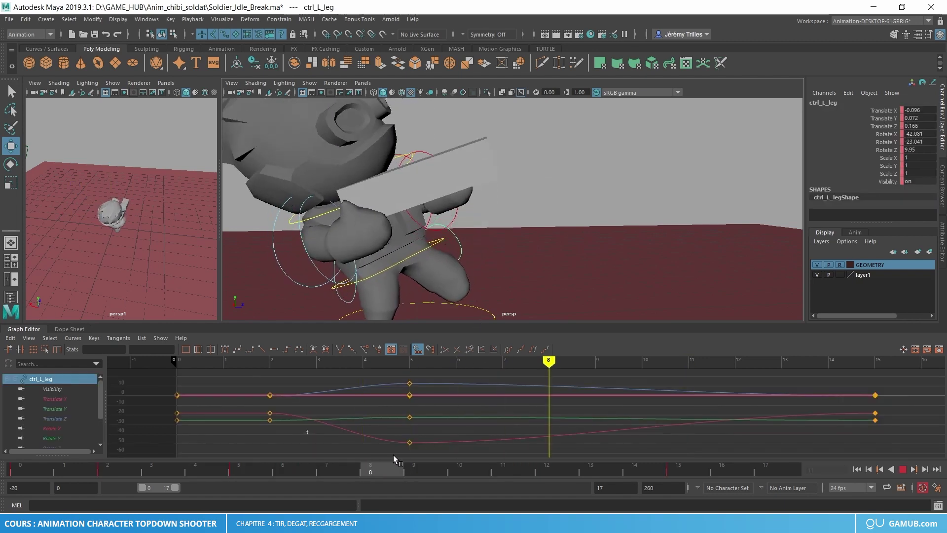
{"action": "key", "text": "s"}
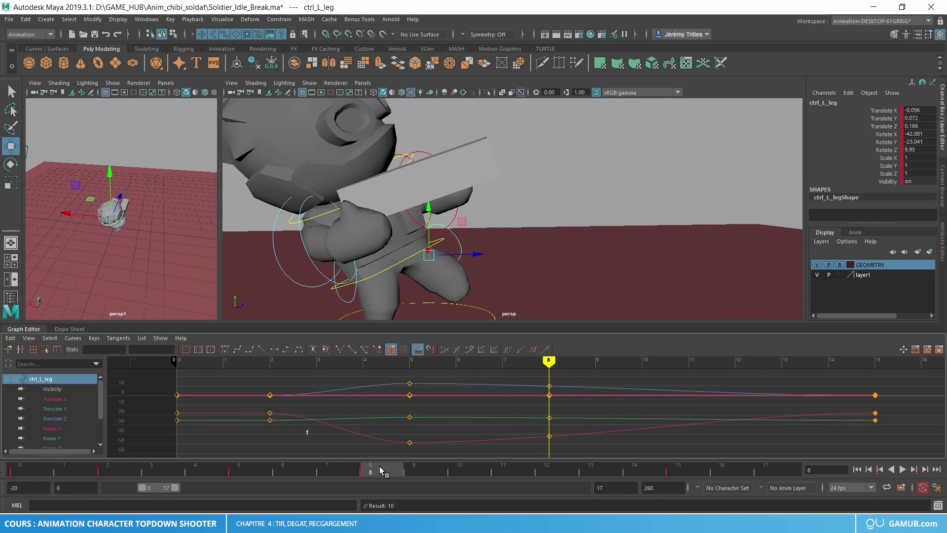
Step: Reposition the left leg at frame 11, undoing an accidental gun selection
{"action": "left_click_drag", "start_coordinate": [380, 466], "coordinate": [508, 467]}
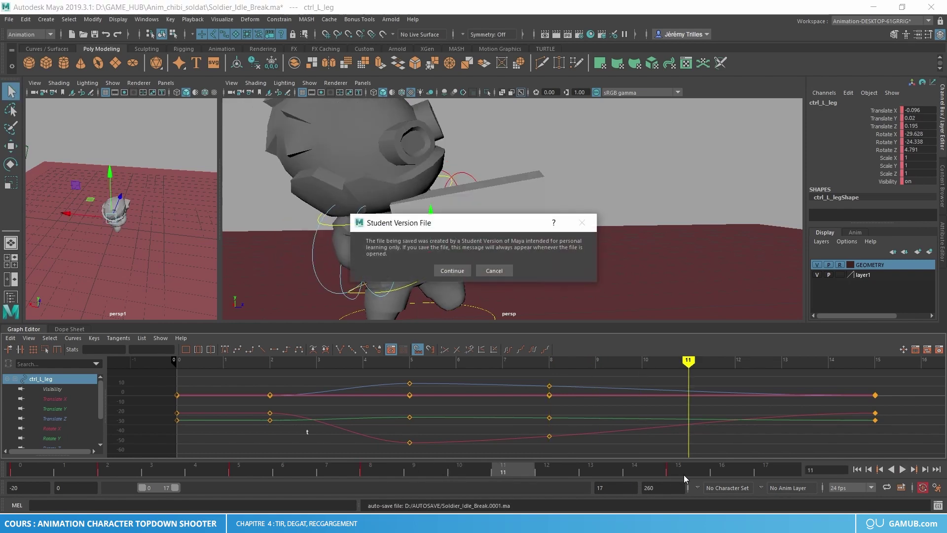
{"action": "left_click", "coordinate": [452, 270]}
{"action": "key", "text": "w"}
{"action": "left_click_drag", "start_coordinate": [532, 274], "coordinate": [434, 208], "text": "alt"}
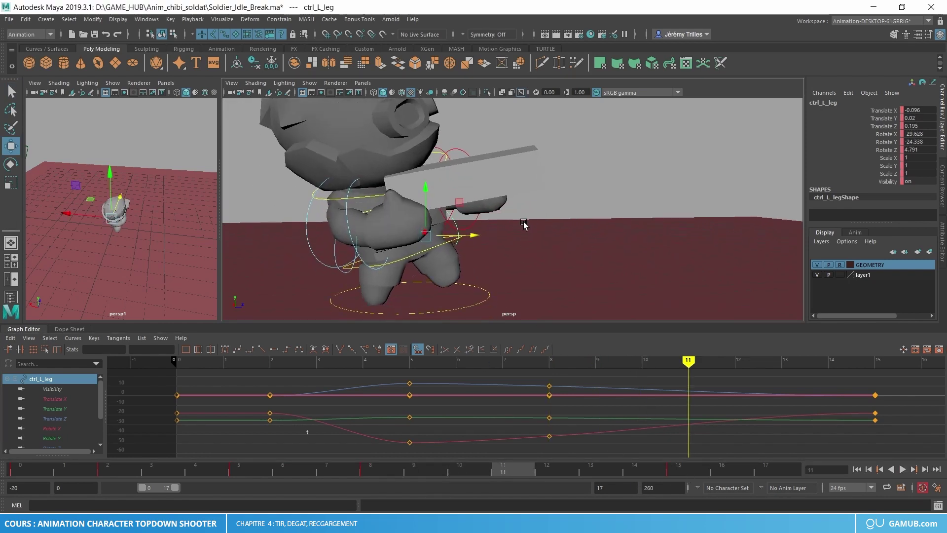
{"action": "left_click", "coordinate": [429, 190]}
{"action": "key", "text": "ctrl+z"}
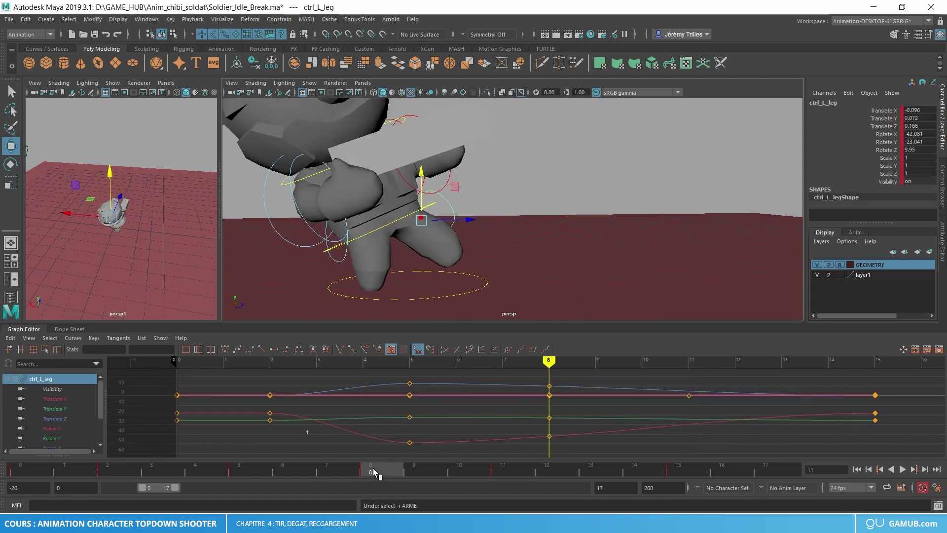
Step: Shift the left leg's frame-11 key to frame 10 and play back the motion
{"action": "mouse_move", "coordinate": [373, 469]}
{"action": "left_mouse_down"}
{"action": "mouse_move", "coordinate": [517, 474]}
{"action": "mouse_move", "coordinate": [450, 468]}
{"action": "left_mouse_up"}
{"action": "left_click", "coordinate": [492, 468], "text": "shift"}
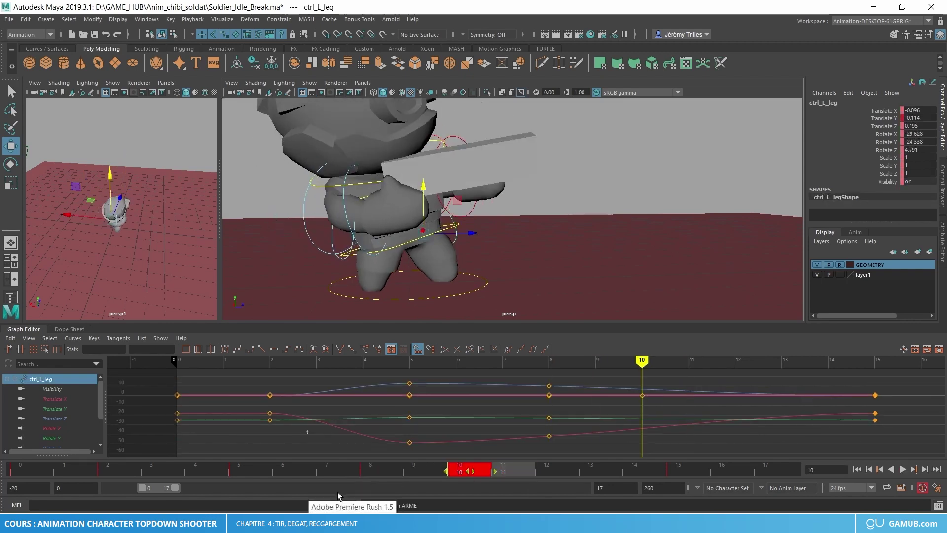
{"action": "left_click_drag", "start_coordinate": [333, 472], "coordinate": [636, 468]}
{"action": "key", "text": "alt+v"}
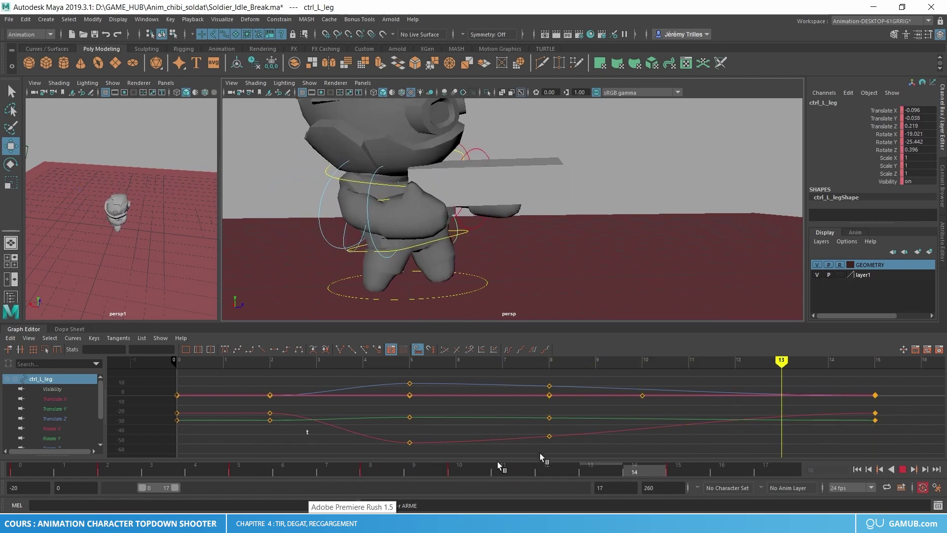
{"action": "key", "text": "Escape"}
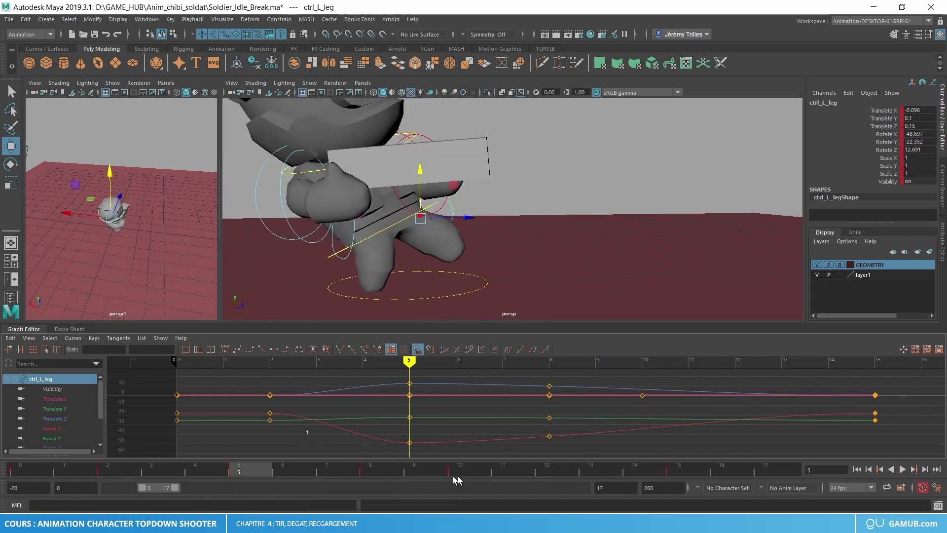
{"action": "key", "text": "alt+v"}
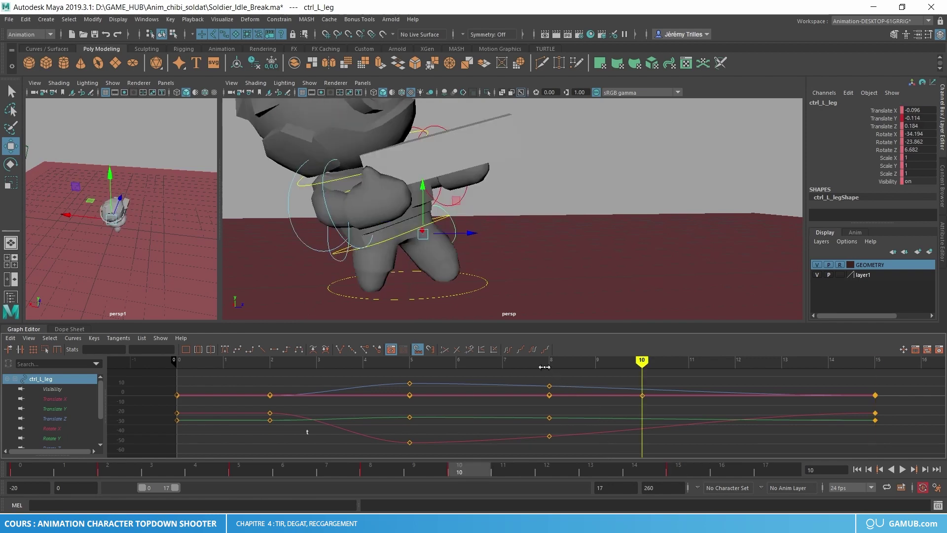
Step: Compare ctrl_L_leg's poses at keys 10 and 15 from several angles, then replay the idle break
{"action": "key", "text": "Escape"}
{"action": "key", "text": "comma"}
{"action": "left_click_drag", "start_coordinate": [495, 309], "coordinate": [348, 257], "text": "alt"}
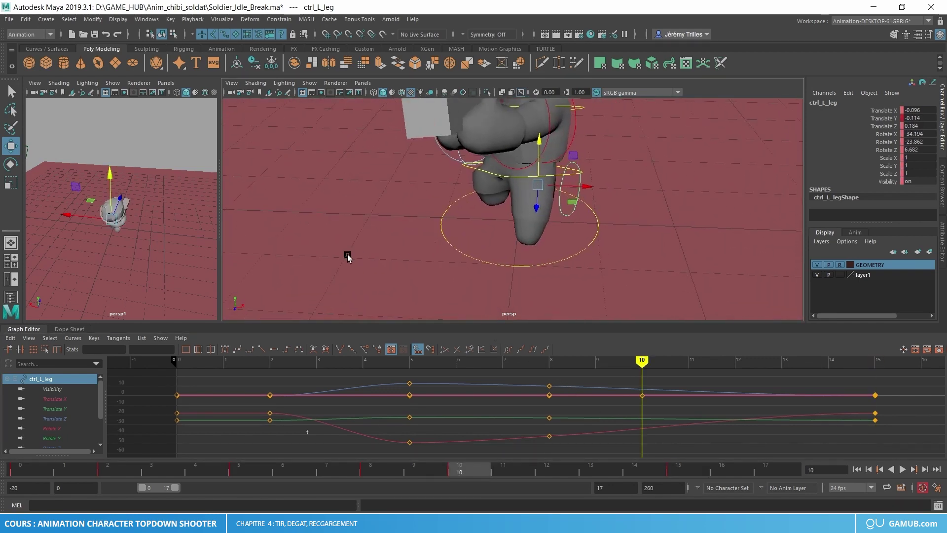
{"action": "left_click_drag", "start_coordinate": [474, 280], "coordinate": [444, 192], "text": "alt"}
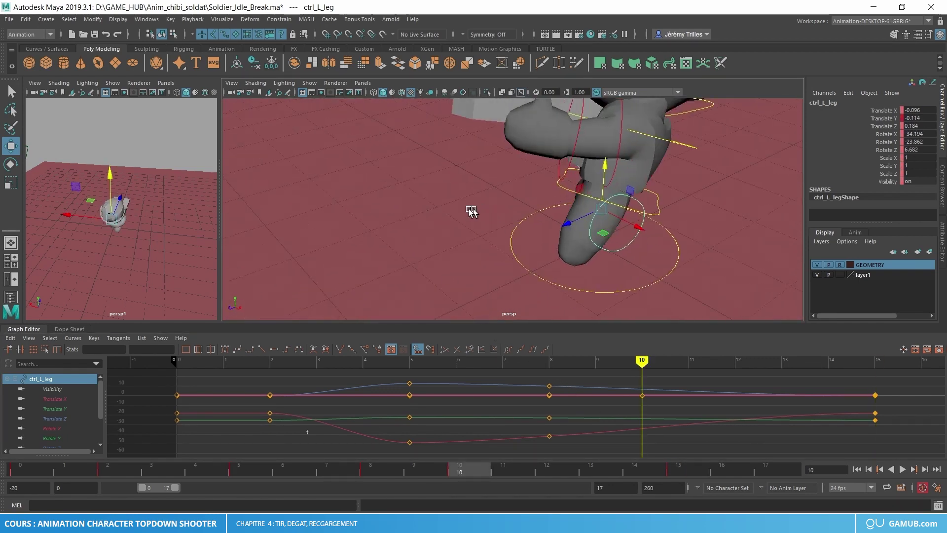
{"action": "key", "text": "e"}
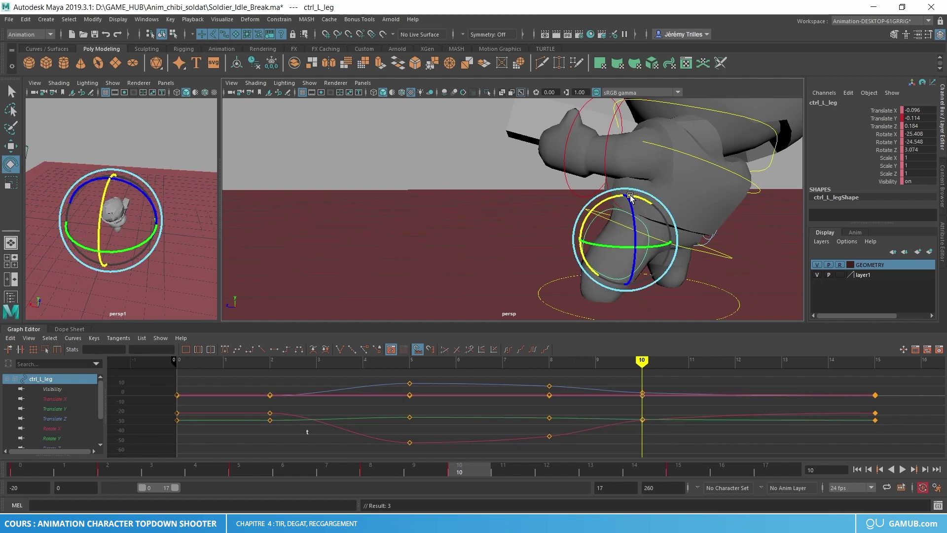
{"action": "key", "text": "w"}
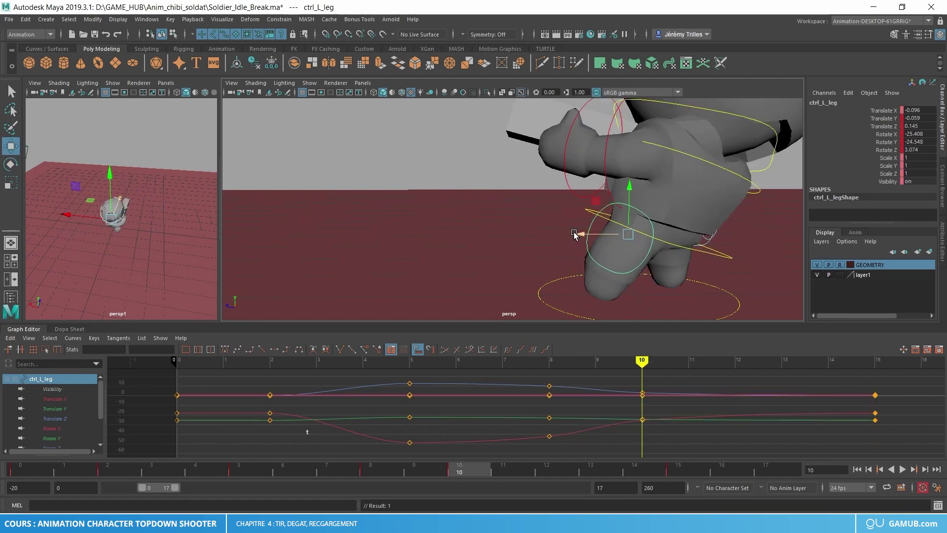
{"action": "key", "text": "period"}
{"action": "key", "text": "comma"}
{"action": "left_click_drag", "start_coordinate": [690, 229], "coordinate": [693, 263], "text": "alt"}
{"action": "key", "text": "period"}
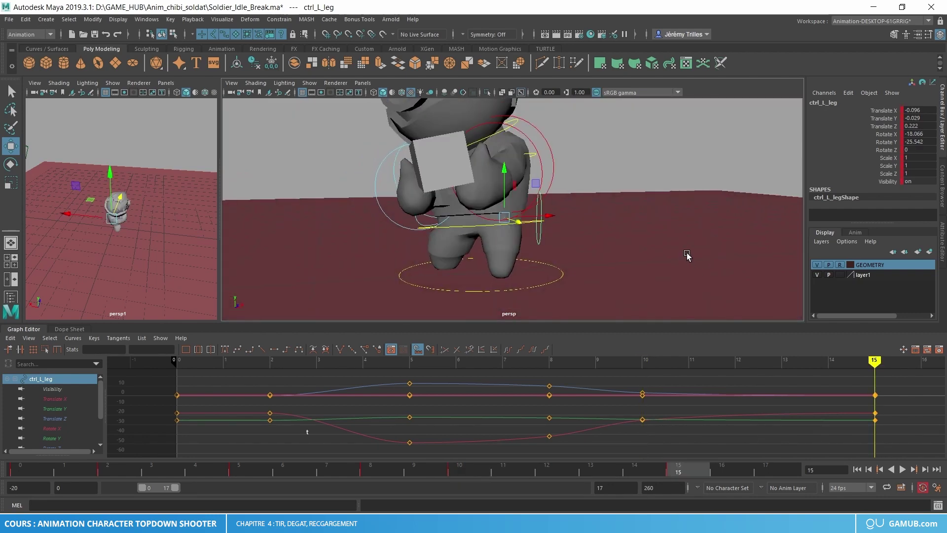
{"action": "key", "text": "alt+v"}
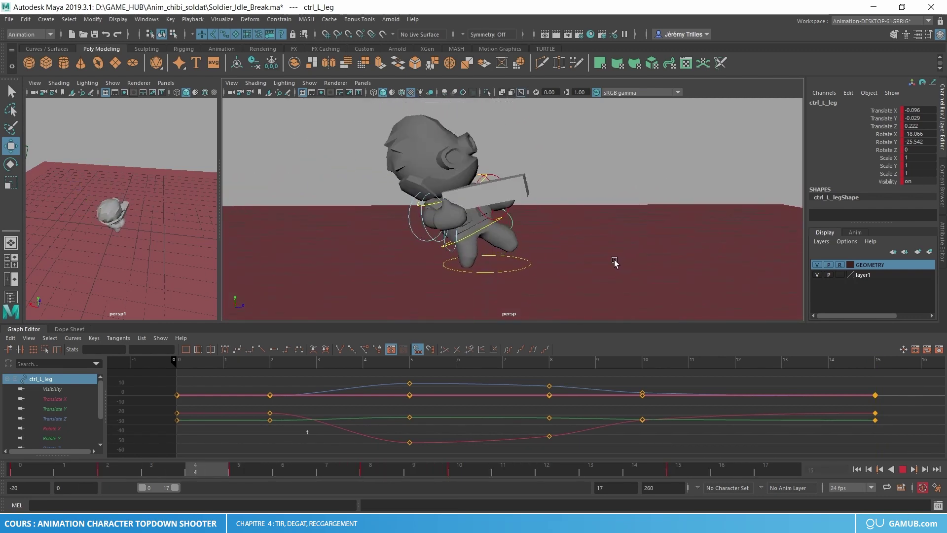
Step: Rotate ctrl_neck to change the head pose and play back to check it
{"action": "key", "text": "shift+alt+v"}
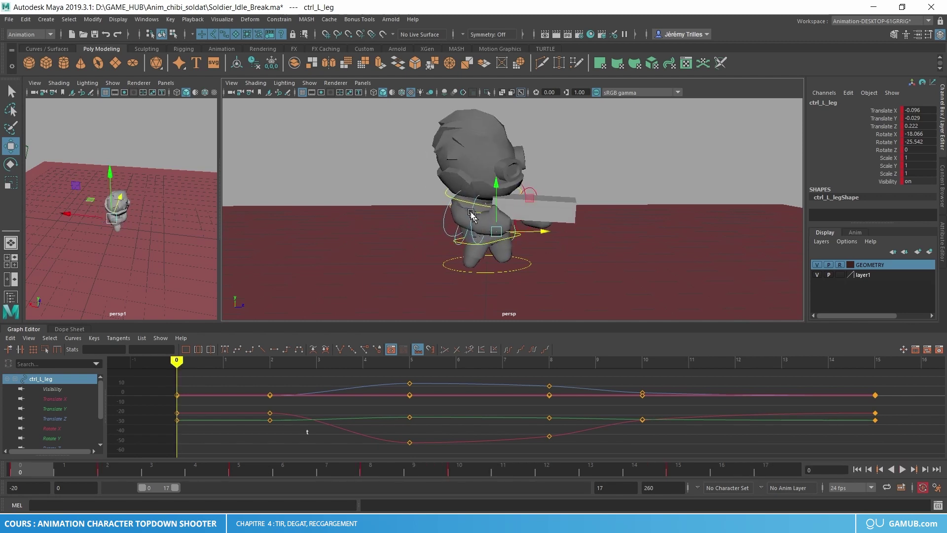
{"action": "left_click", "coordinate": [464, 200]}
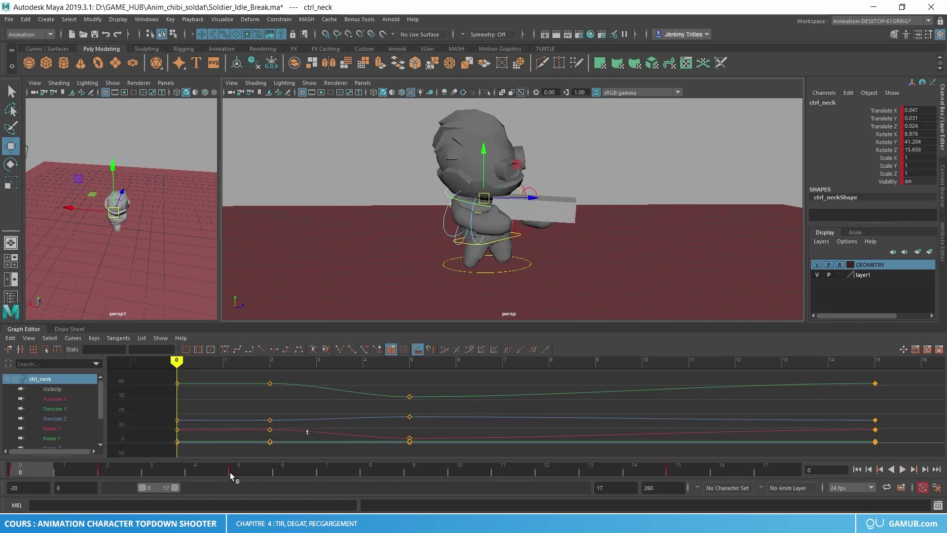
{"action": "key", "text": "alt+v"}
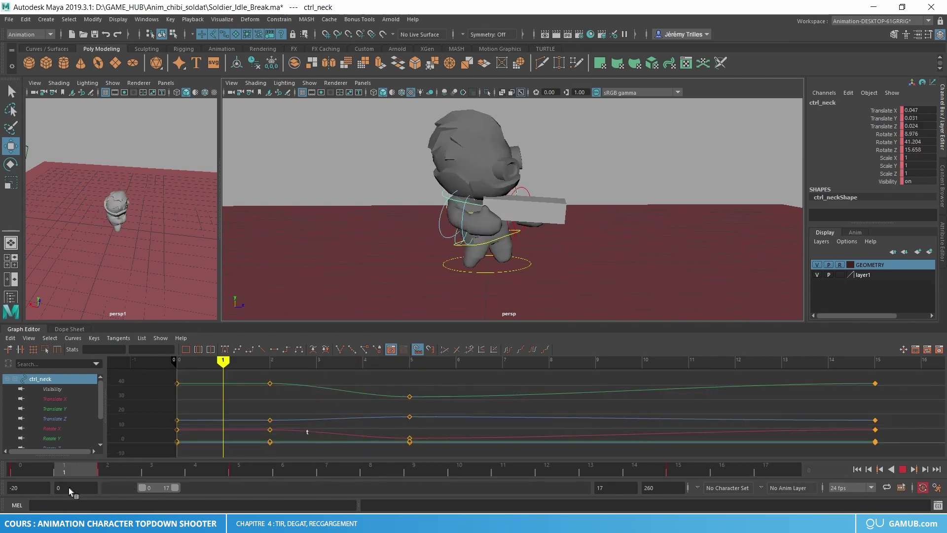
{"action": "key", "text": "e"}
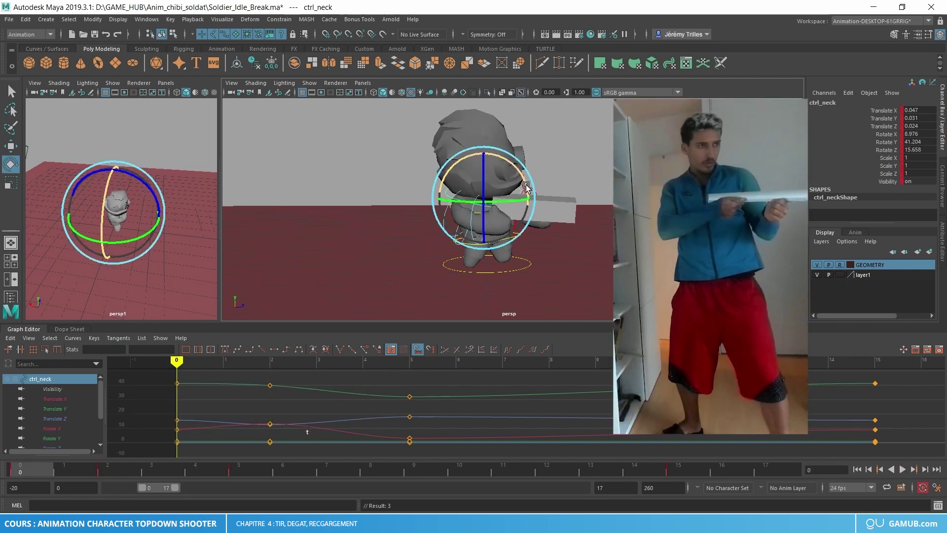
{"action": "left_click_drag", "start_coordinate": [502, 181], "coordinate": [500, 191]}
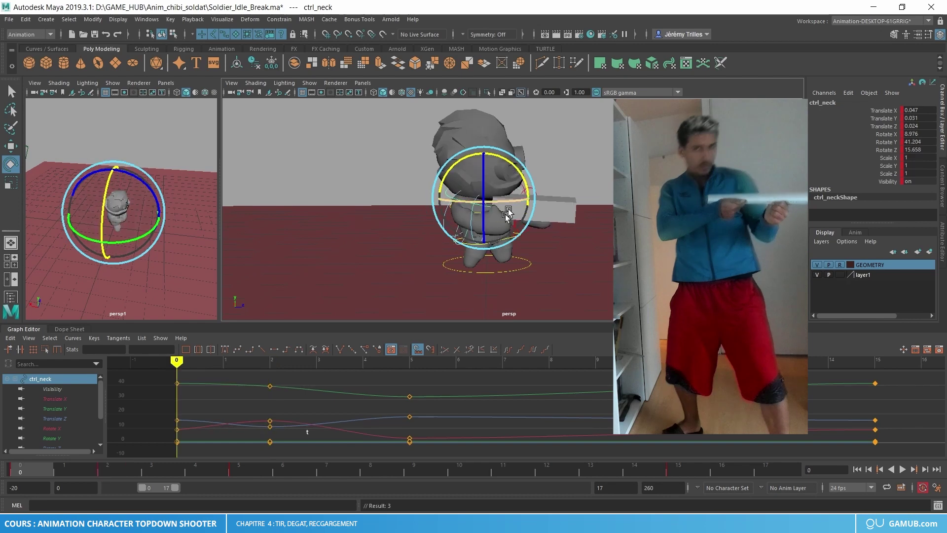
{"action": "key", "text": "alt+v"}
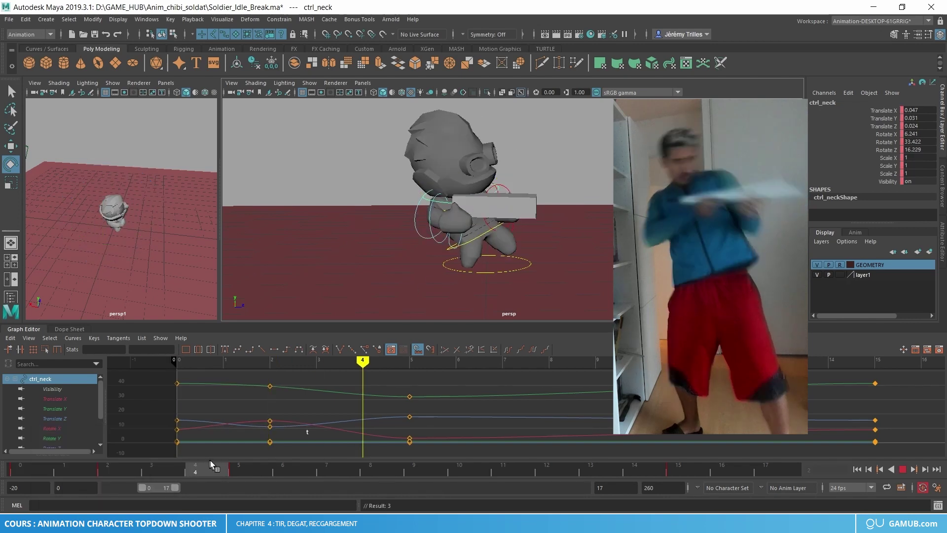
Step: Shift the neck key from frame 5 to frame 7 and replay the new timing
{"action": "left_click_drag", "start_coordinate": [126, 467], "coordinate": [326, 470]}
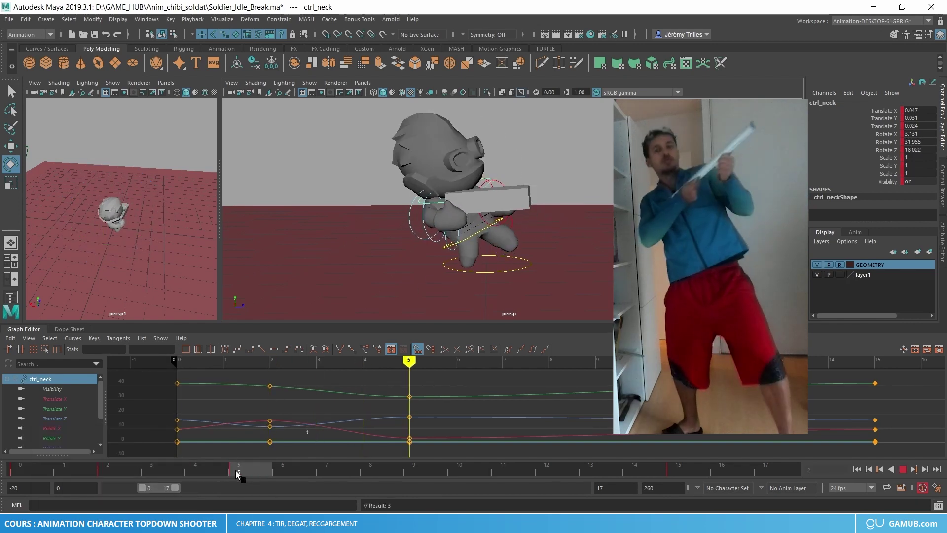
{"action": "key", "text": "alt+v"}
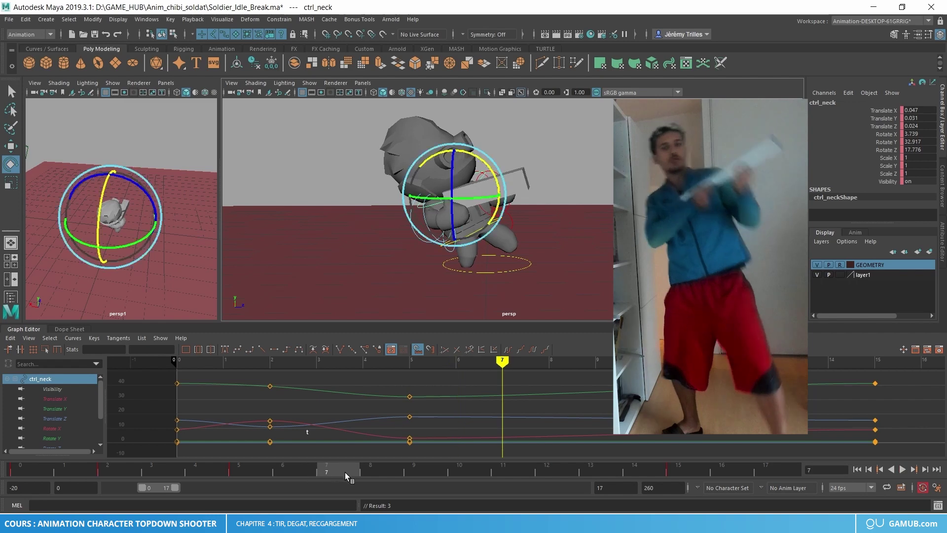
{"action": "left_click", "coordinate": [238, 466], "text": "shift"}
{"action": "left_click_drag", "start_coordinate": [253, 465], "coordinate": [335, 469]}
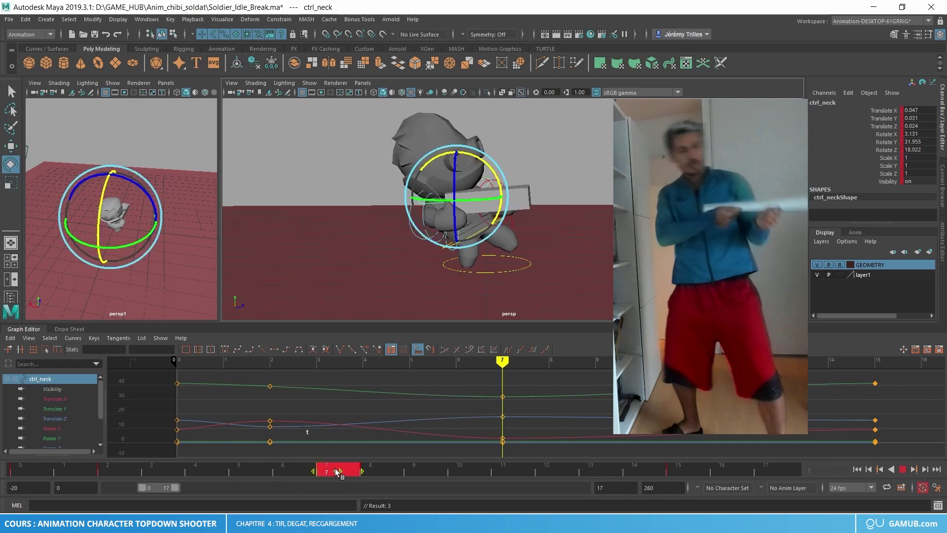
{"action": "left_click", "coordinate": [108, 470]}
{"action": "key", "text": "alt+v"}
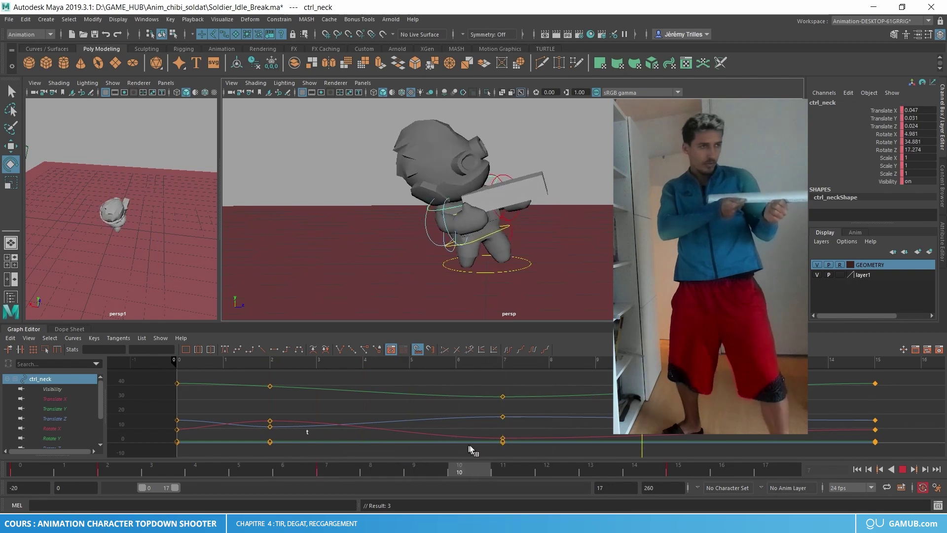
{"action": "key", "text": "alt+v"}
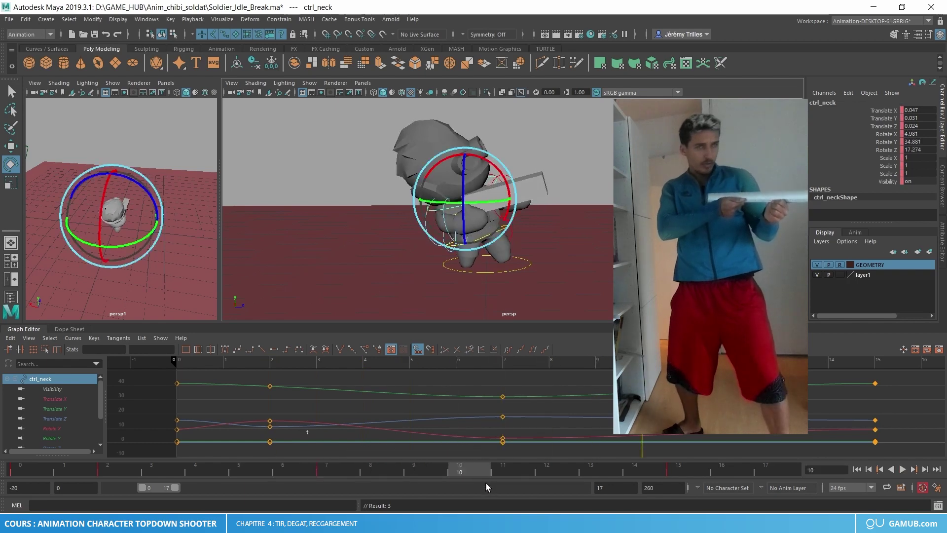
{"action": "key", "text": "alt+v"}
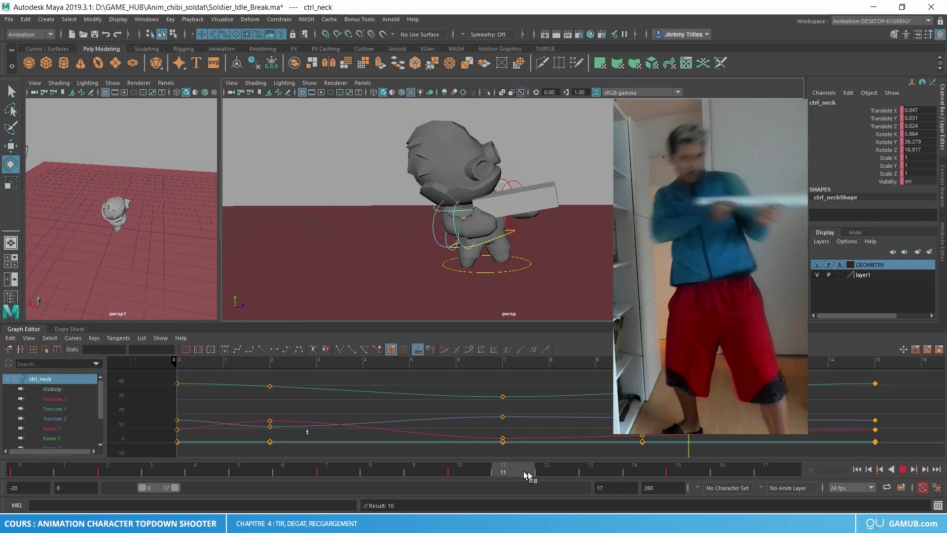
Step: Select the keys at frames 15 and 17, then replay the animation from frame 10
{"action": "left_click", "coordinate": [682, 467]}
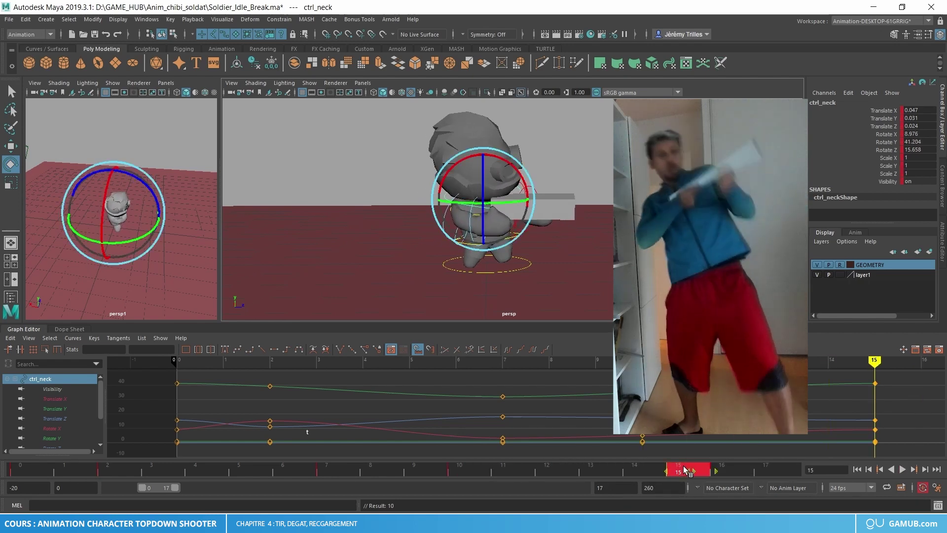
{"action": "left_click", "coordinate": [769, 466], "text": "shift"}
{"action": "key", "text": "super+plus"}
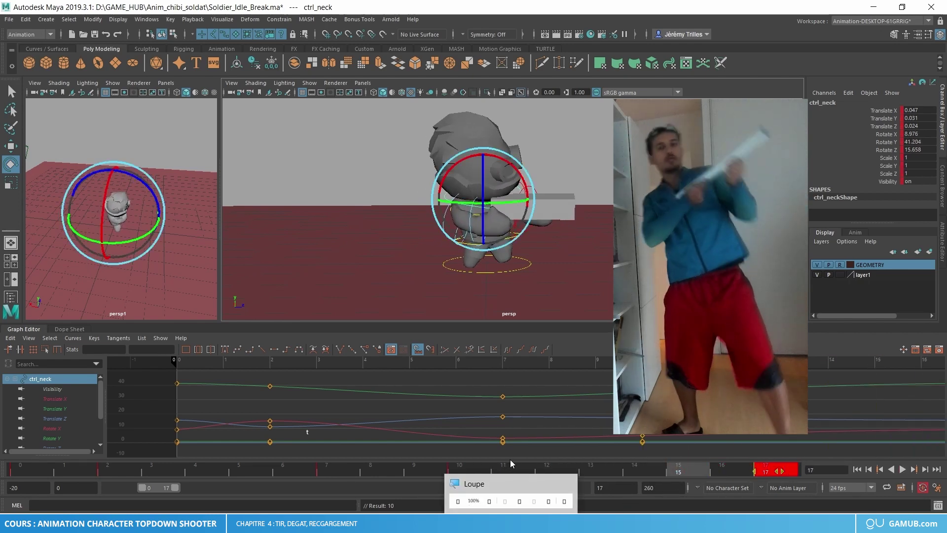
{"action": "key", "text": "super+Escape"}
{"action": "left_click", "coordinate": [477, 466]}
{"action": "key", "text": "alt+v"}
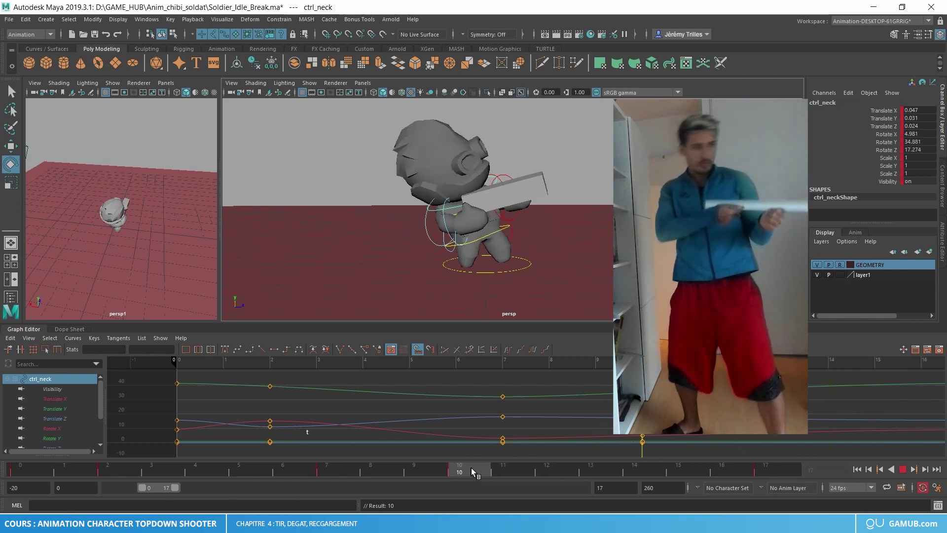
{"action": "key", "text": "w"}
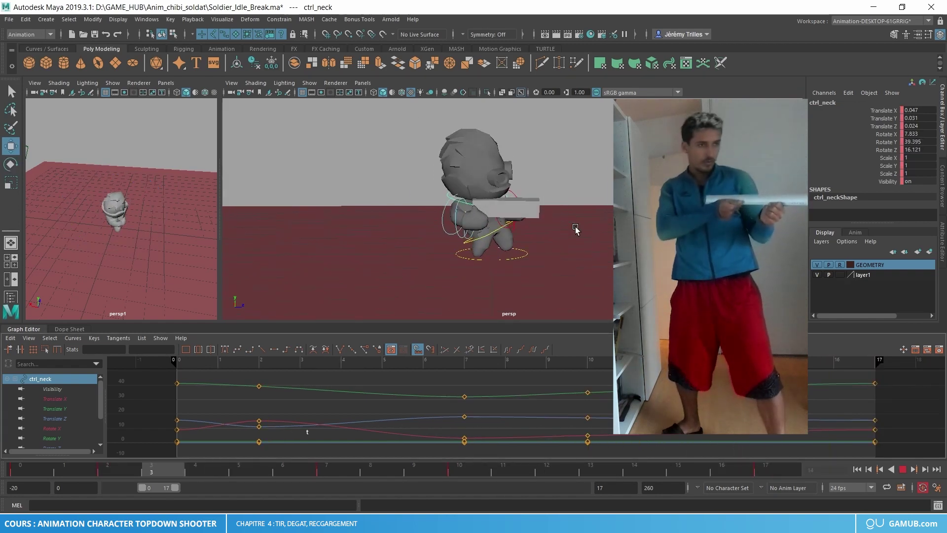
Step: Select ctrl_pelvis and shift its frame-5 key to frame 4, then play back
{"action": "key", "text": "alt+v"}
{"action": "left_click", "coordinate": [498, 235]}
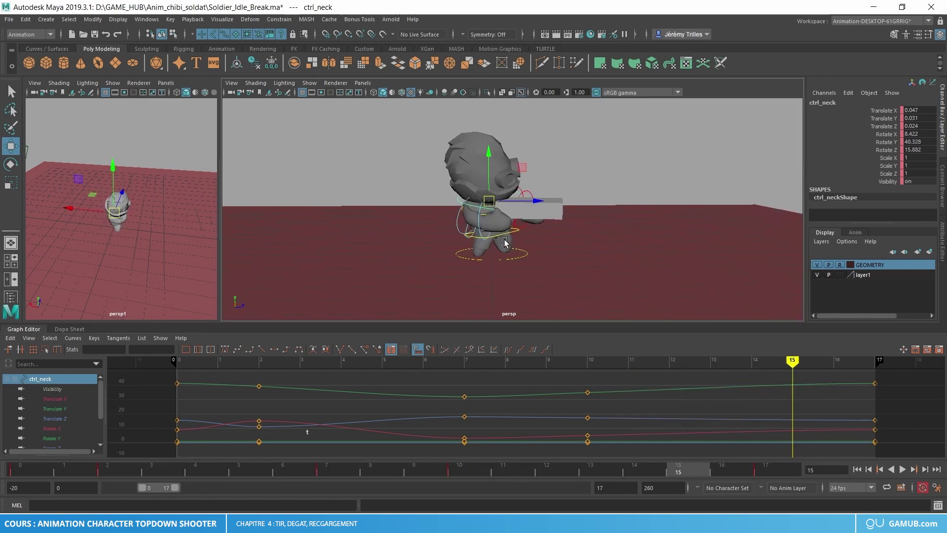
{"action": "left_click", "coordinate": [105, 471]}
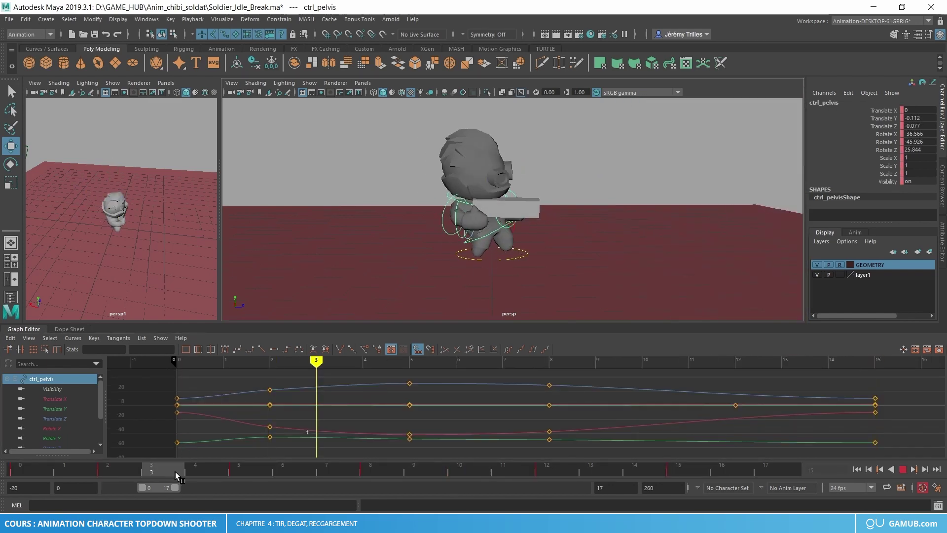
{"action": "left_click_drag", "start_coordinate": [220, 469], "coordinate": [235, 466]}
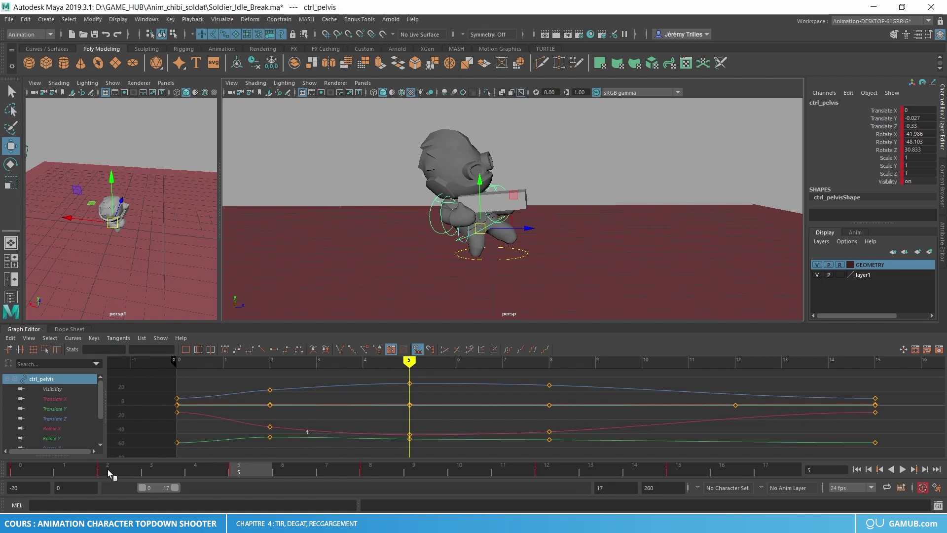
{"action": "key", "text": "alt+v"}
{"action": "left_click_drag", "start_coordinate": [245, 470], "coordinate": [220, 474]}
{"action": "key", "text": "alt+v"}
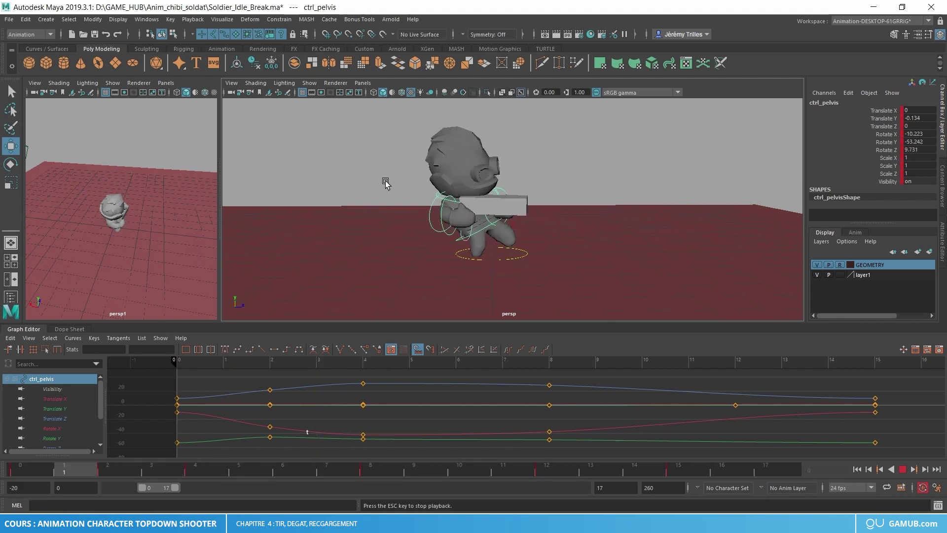
Step: Scrub through the pelvis poses at frames 1, 2, 4, 6, 9 and 17, then replay
{"action": "left_click_drag", "start_coordinate": [84, 474], "coordinate": [94, 454]}
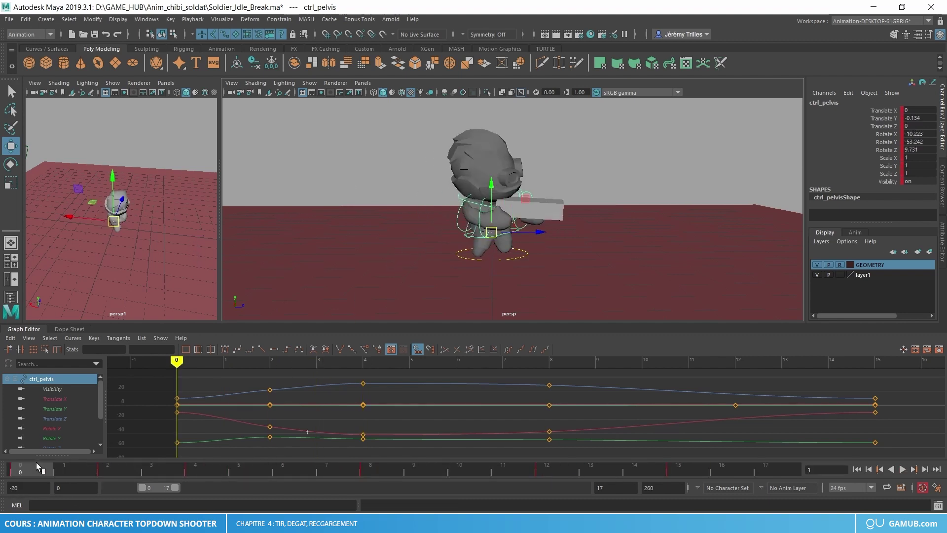
{"action": "left_click_drag", "start_coordinate": [161, 460], "coordinate": [138, 469]}
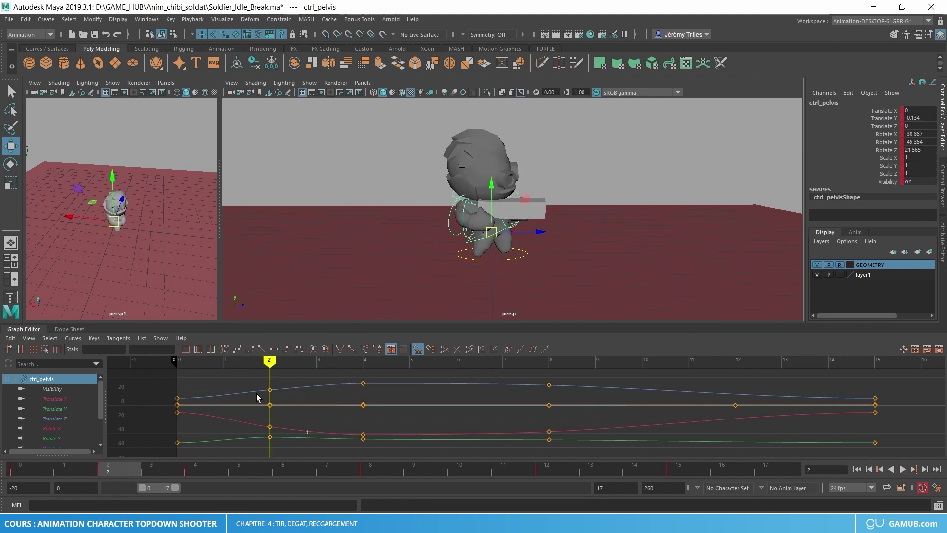
{"action": "left_click_drag", "start_coordinate": [139, 467], "coordinate": [197, 466]}
{"action": "left_click_drag", "start_coordinate": [258, 462], "coordinate": [290, 460]}
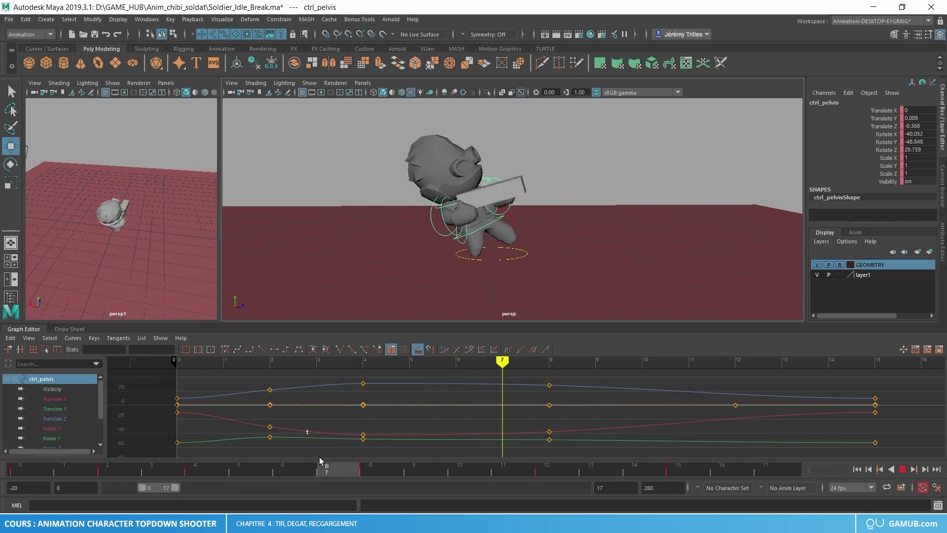
{"action": "left_click_drag", "start_coordinate": [352, 452], "coordinate": [410, 444]}
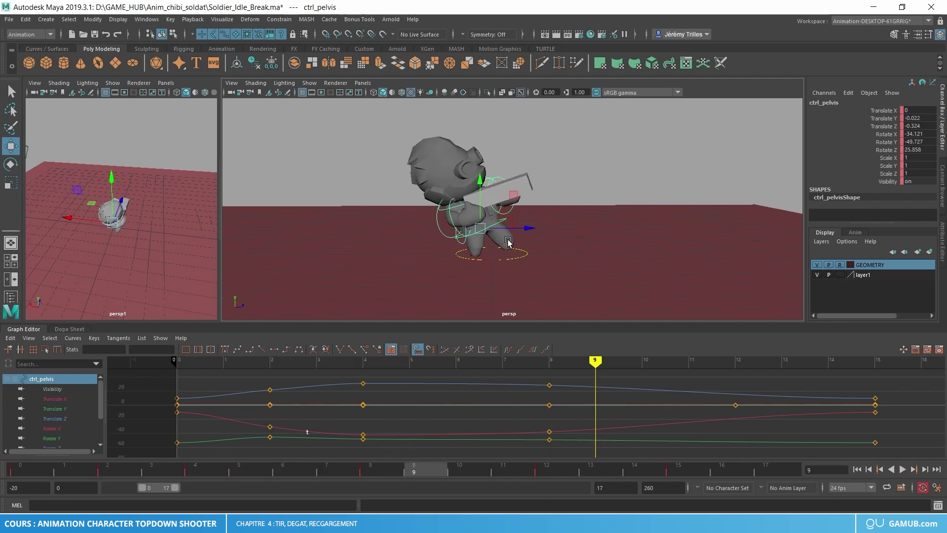
{"action": "left_click_drag", "start_coordinate": [462, 469], "coordinate": [945, 448]}
{"action": "key", "text": "alt+v"}
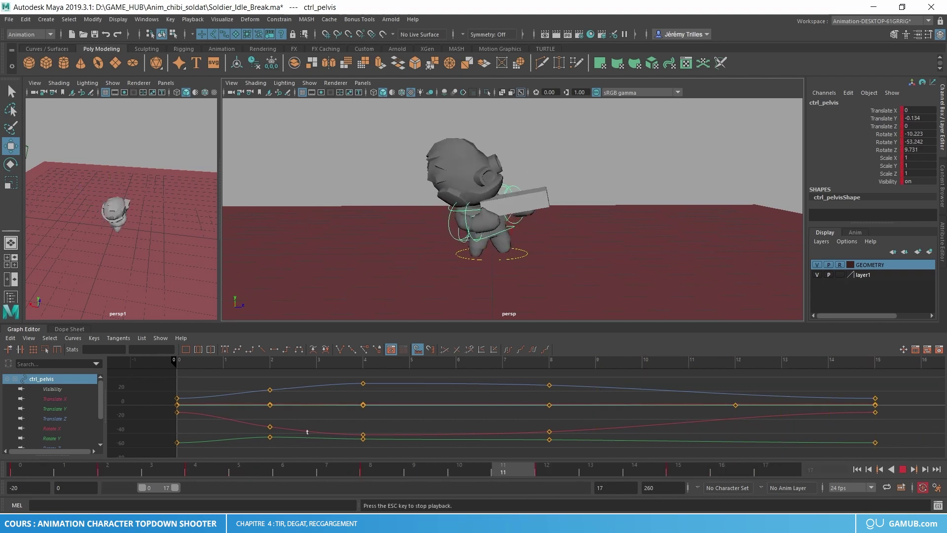
Step: Stop playback, orbit the view, reselect ctrl_pelvis and go to frame 8
{"action": "scroll", "coordinate": [149, 243], "scroll_direction": "up", "scroll_amount": 3}
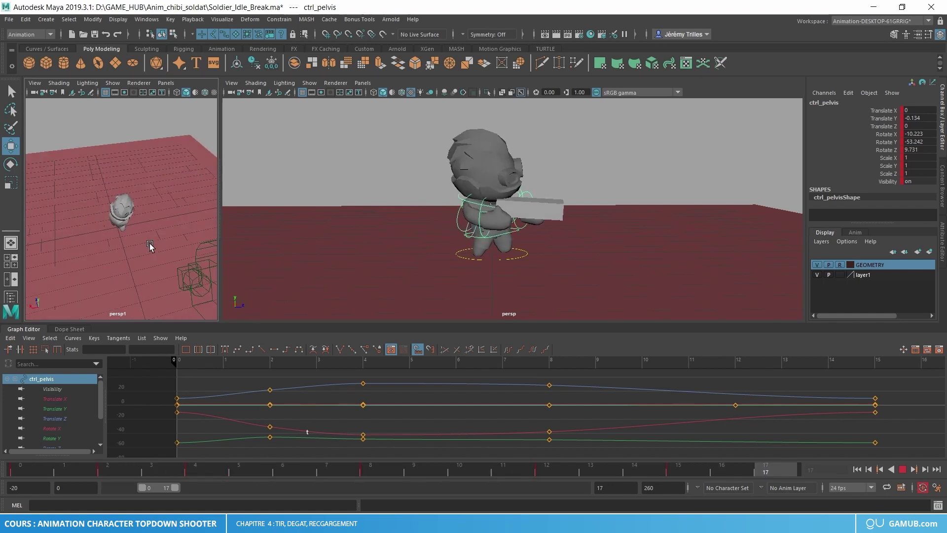
{"action": "scroll", "coordinate": [133, 240], "scroll_direction": "up", "scroll_amount": 3}
{"action": "key", "text": "Escape"}
{"action": "scroll", "coordinate": [467, 245], "scroll_direction": "up", "scroll_amount": 3}
{"action": "left_click_drag", "start_coordinate": [467, 245], "coordinate": [434, 314], "text": "alt"}
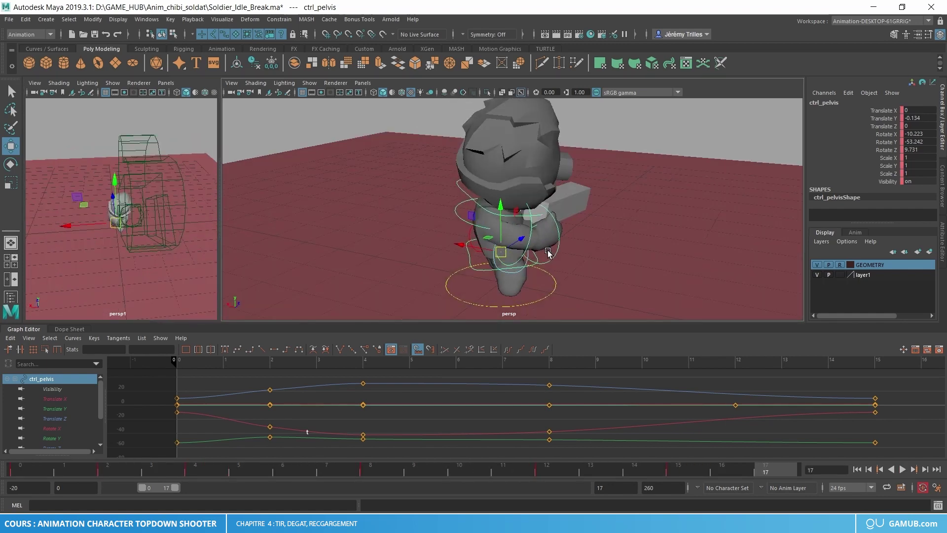
{"action": "left_click_drag", "start_coordinate": [56, 473], "coordinate": [283, 466]}
{"action": "left_click_drag", "start_coordinate": [444, 222], "coordinate": [485, 221], "text": "alt"}
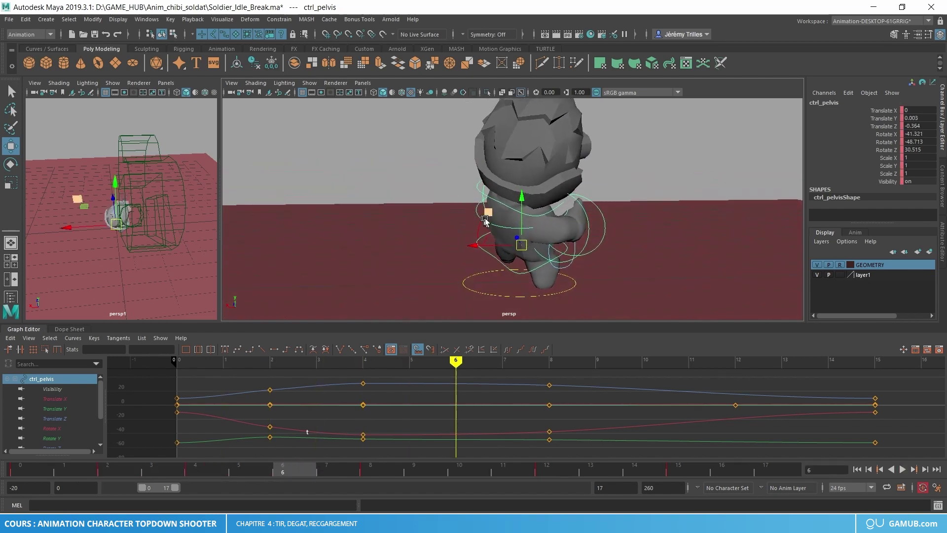
{"action": "left_click", "coordinate": [488, 226]}
{"action": "left_click", "coordinate": [514, 227]}
{"action": "left_click", "coordinate": [370, 468]}
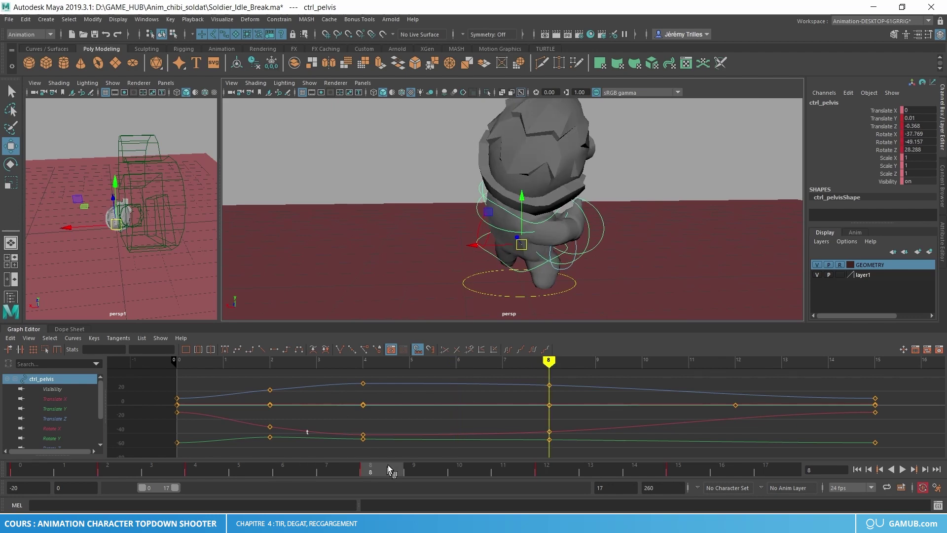
Step: Rotate ctrl_pelvis further at frame 8
{"action": "key", "text": "e"}
{"action": "right_click", "coordinate": [536, 245]}
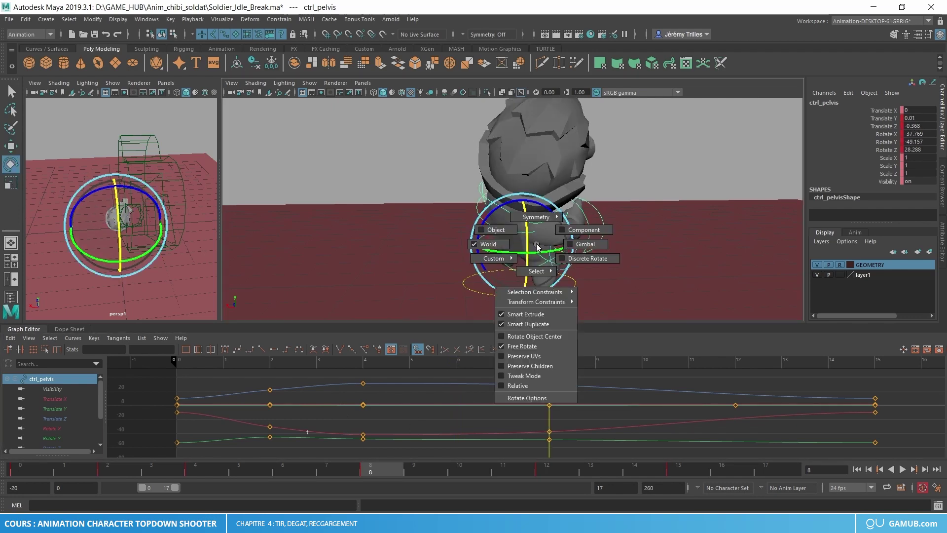
{"action": "left_click_drag", "start_coordinate": [538, 249], "coordinate": [529, 268]}
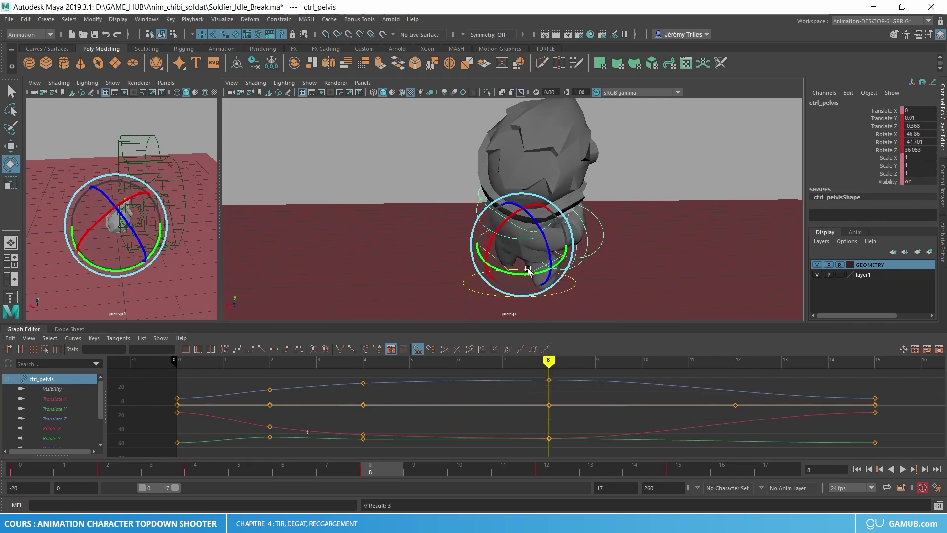
Step: Isolate ctrl_clavicle's Rotate Y curve and play back to check it around frame 9
{"action": "left_click", "coordinate": [531, 240]}
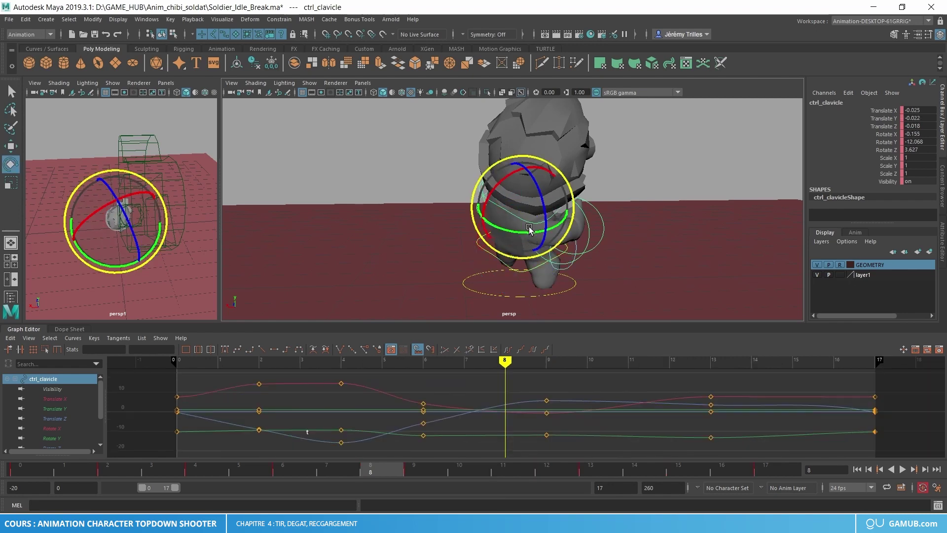
{"action": "left_click", "coordinate": [54, 438]}
{"action": "left_click", "coordinate": [590, 468]}
{"action": "mouse_move", "coordinate": [508, 217]}
{"action": "left_mouse_down", "text": "alt"}
{"action": "mouse_move", "coordinate": [448, 239]}
{"action": "mouse_move", "coordinate": [481, 237]}
{"action": "left_mouse_up", "text": "alt"}
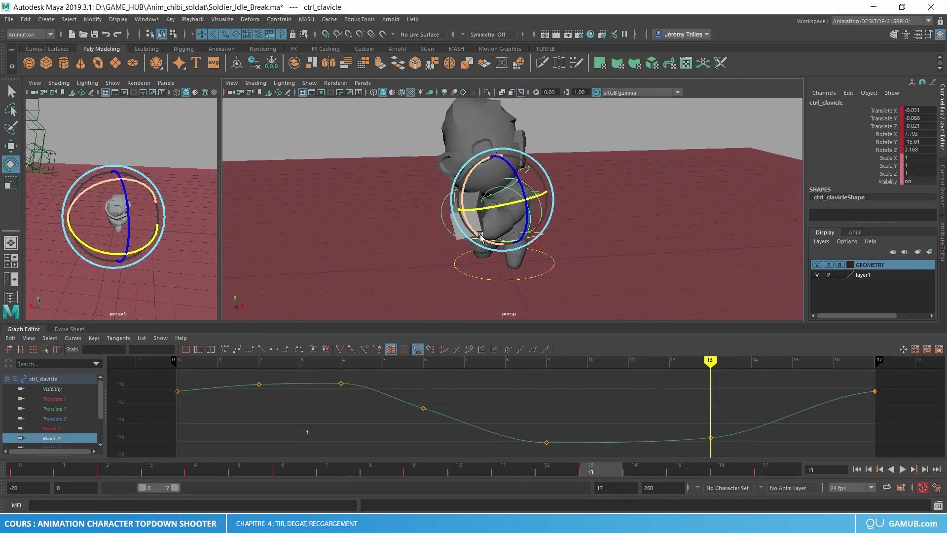
{"action": "key", "text": "alt+v"}
{"action": "left_click", "coordinate": [140, 467]}
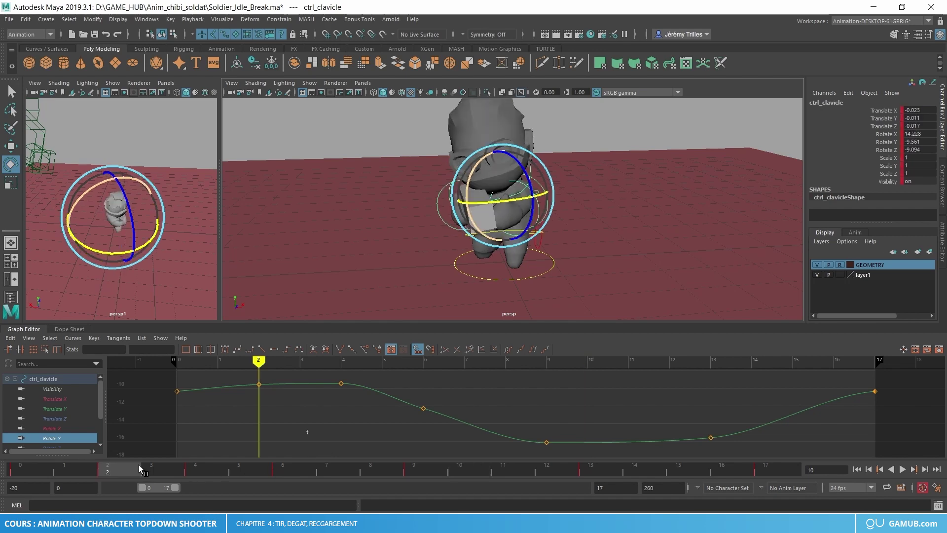
{"action": "left_click_drag", "start_coordinate": [138, 465], "coordinate": [423, 459]}
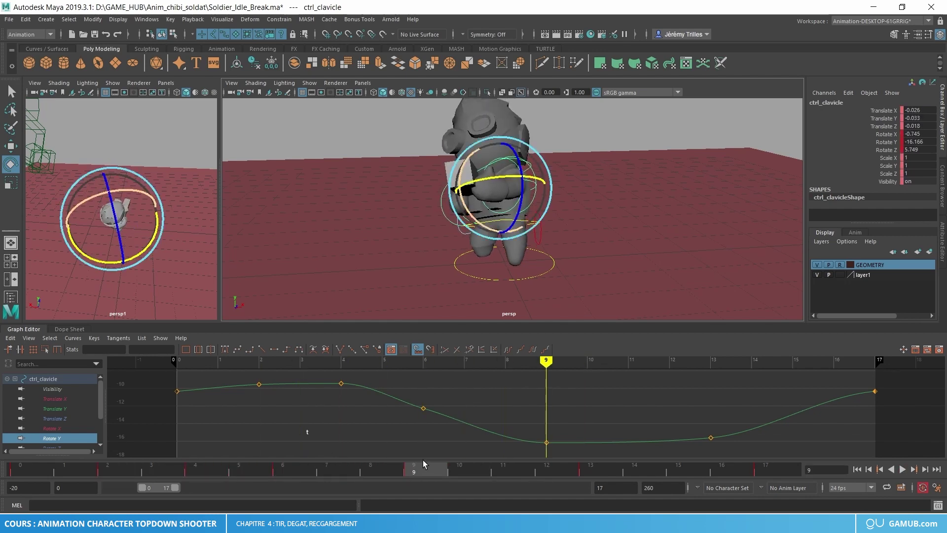
Step: Lower the clavicle's Rotate Y keys at frames 9 and 13 to about -20, raising frame 13 to about -15
{"action": "left_click_drag", "start_coordinate": [535, 417], "coordinate": [757, 458]}
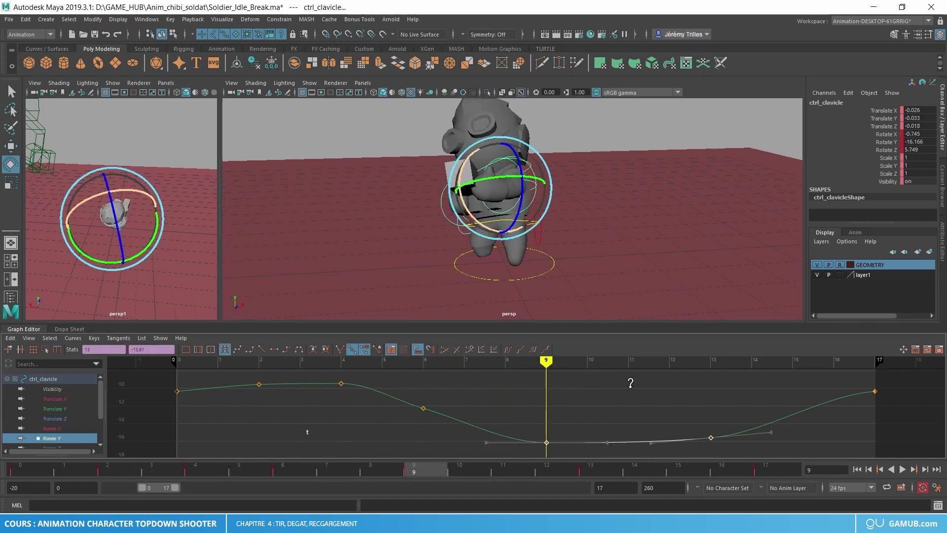
{"action": "middle_click_drag", "start_coordinate": [642, 411], "coordinate": [624, 376], "text": "alt"}
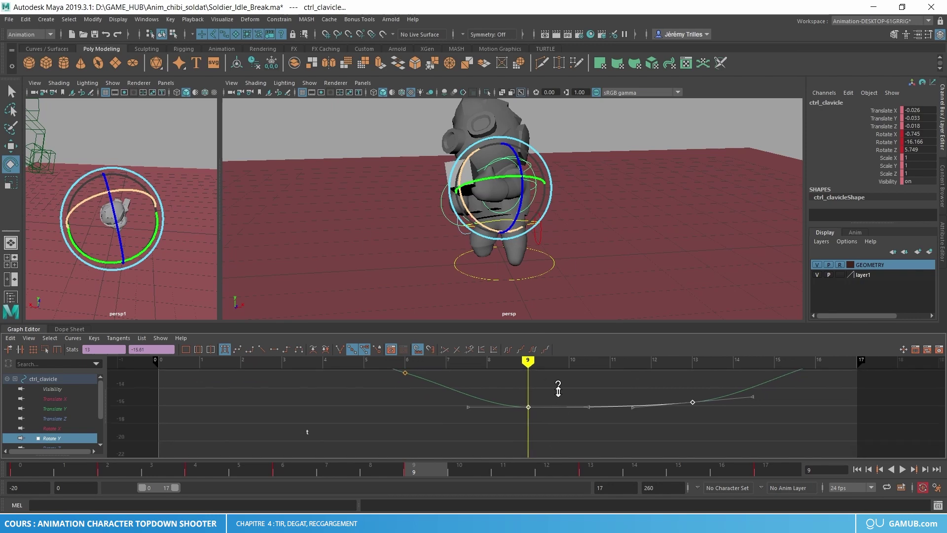
{"action": "middle_click_drag", "start_coordinate": [558, 388], "coordinate": [566, 427]}
{"action": "key", "text": "alt+v"}
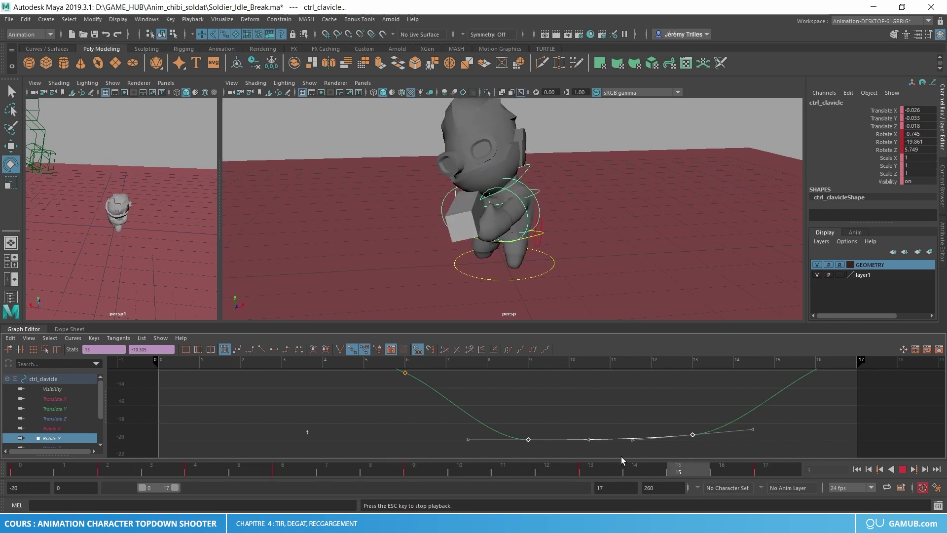
{"action": "left_click", "coordinate": [649, 468]}
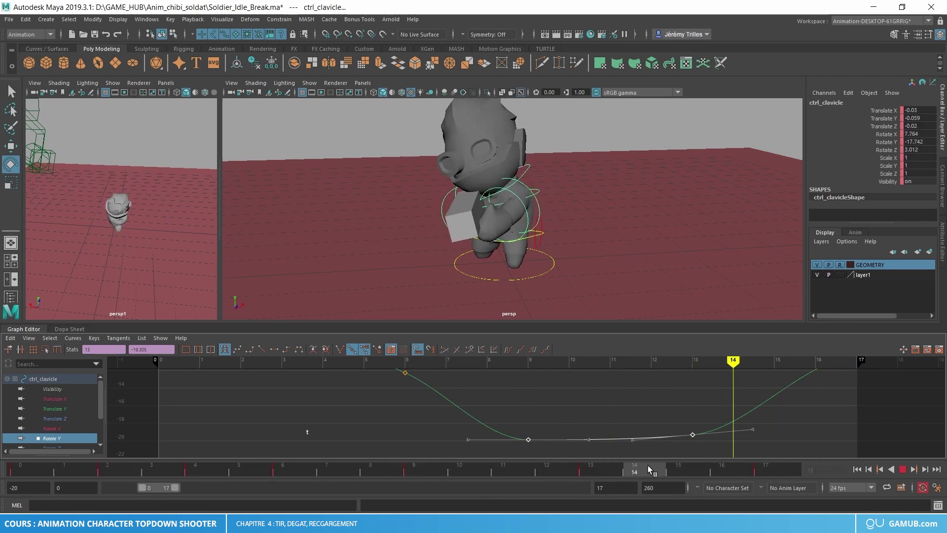
{"action": "key", "text": "Escape"}
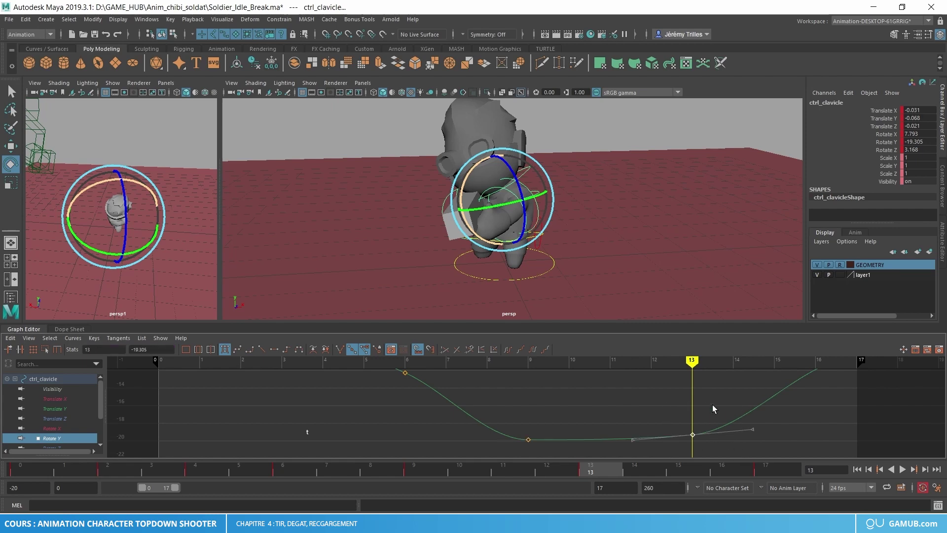
{"action": "middle_click_drag", "start_coordinate": [714, 409], "coordinate": [723, 369], "text": "shift"}
{"action": "mouse_move", "coordinate": [394, 475]}
{"action": "left_mouse_down"}
{"action": "mouse_move", "coordinate": [634, 470]}
{"action": "mouse_move", "coordinate": [802, 436]}
{"action": "left_mouse_up"}
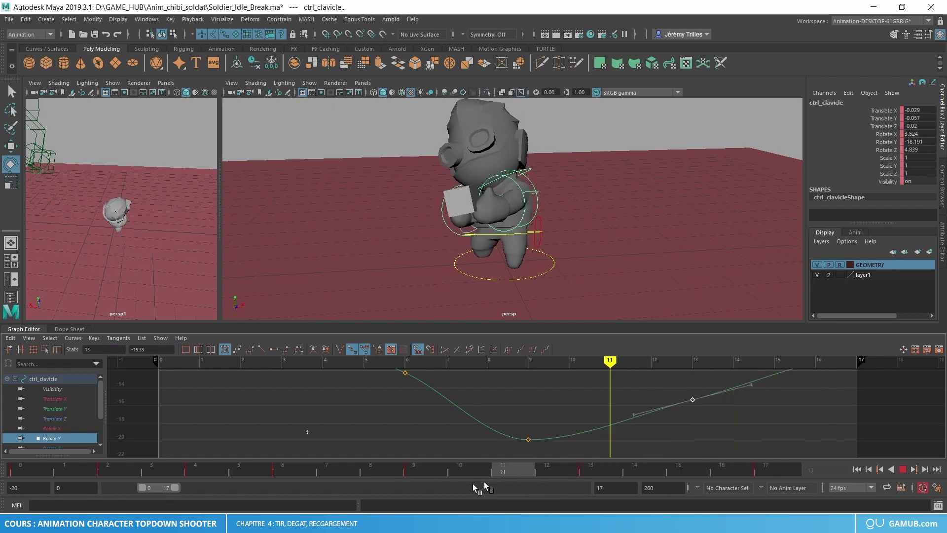
{"action": "key", "text": "Escape"}
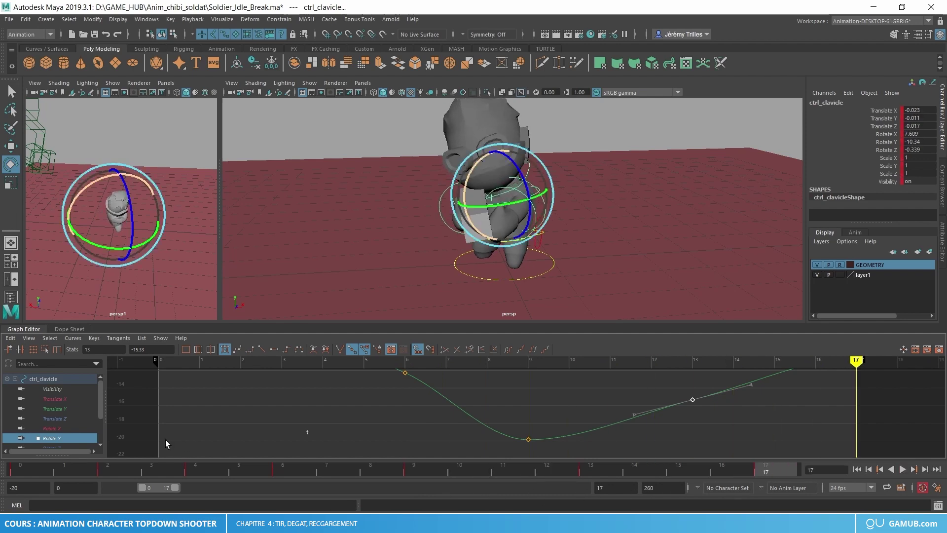
Step: Play back the idle break viewing ctrl_clavicle's Rotate X, Z and Y curves, then open the File menu
{"action": "left_click", "coordinate": [61, 428]}
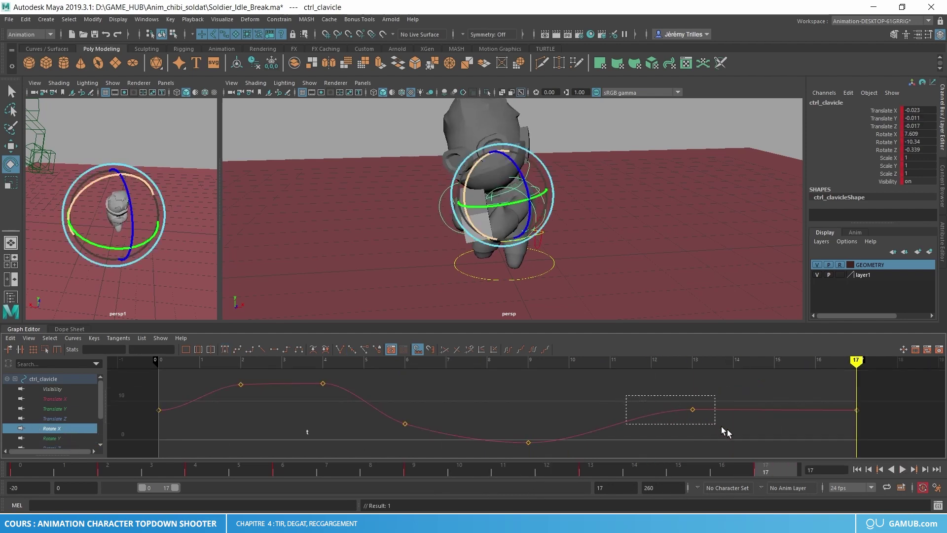
{"action": "key", "text": "alt+v"}
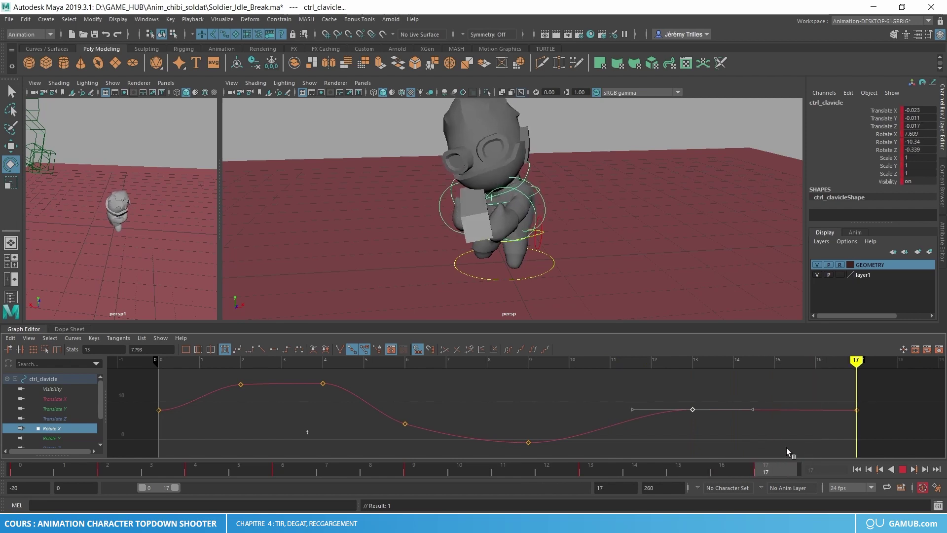
{"action": "key", "text": "Escape"}
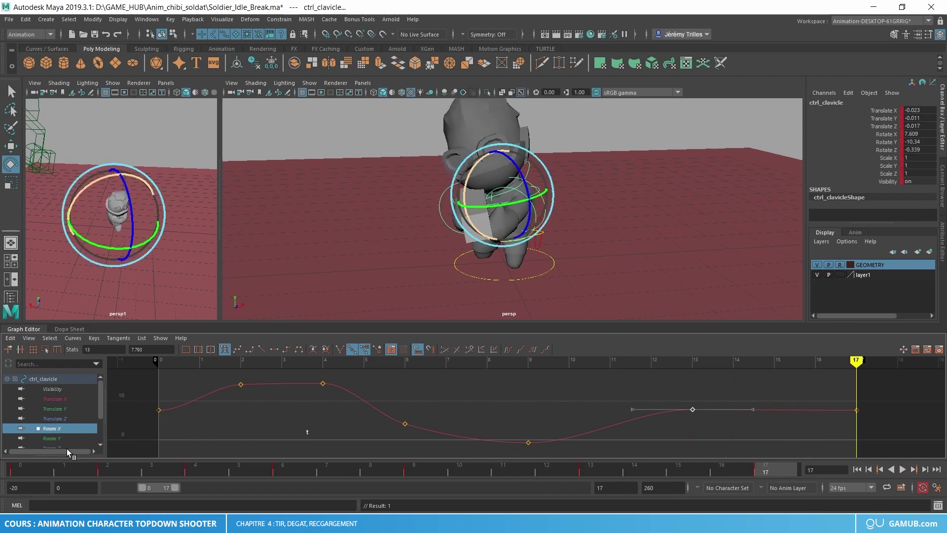
{"action": "left_click", "coordinate": [69, 443]}
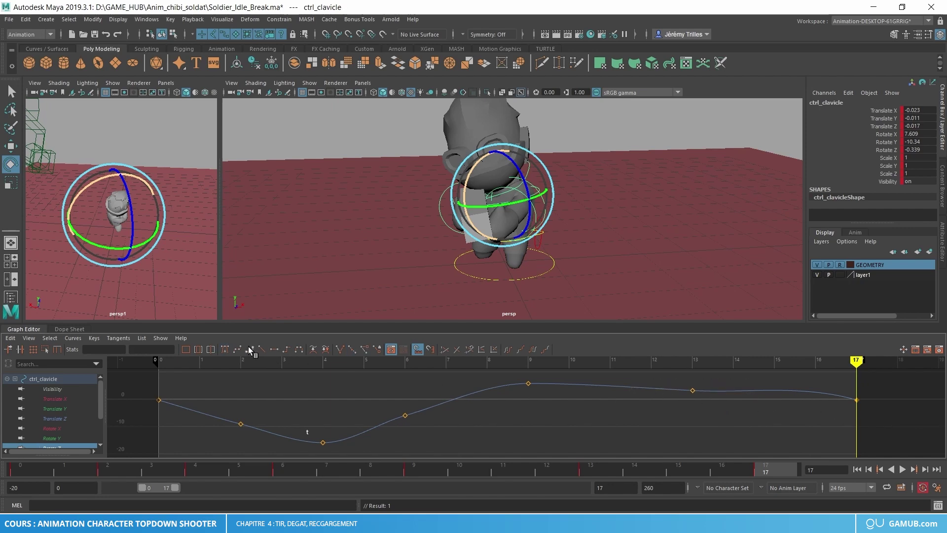
{"action": "left_click", "coordinate": [49, 438]}
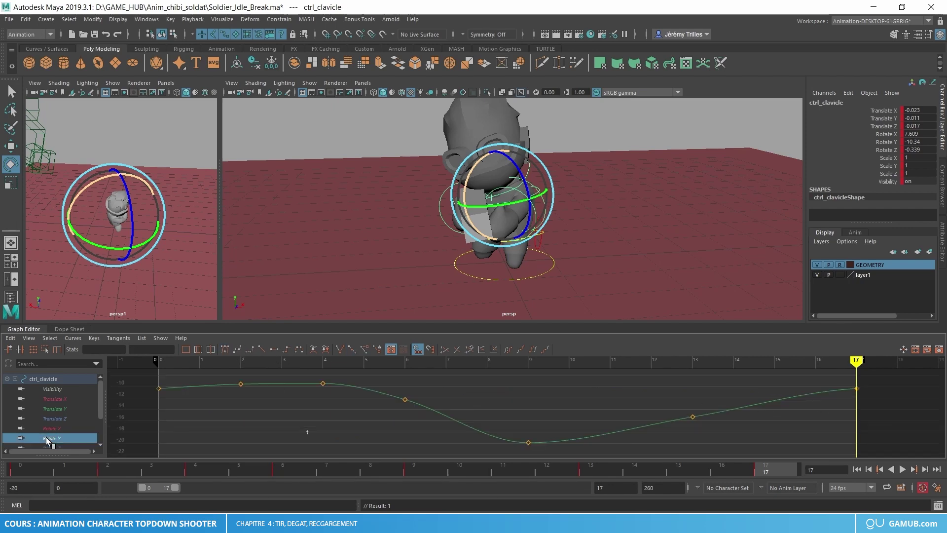
{"action": "left_click", "coordinate": [51, 428]}
{"action": "key", "text": "alt+v"}
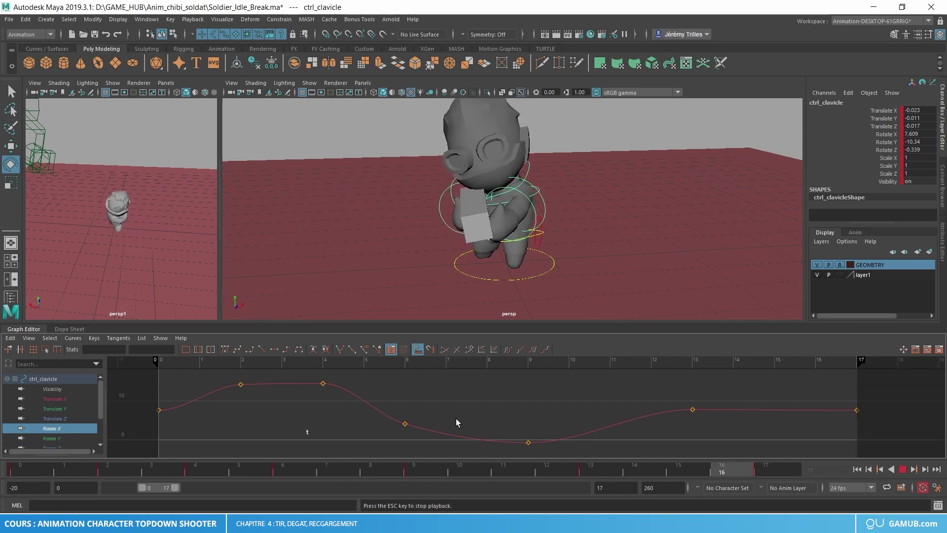
{"action": "left_click_drag", "start_coordinate": [444, 257], "coordinate": [399, 264], "text": "alt"}
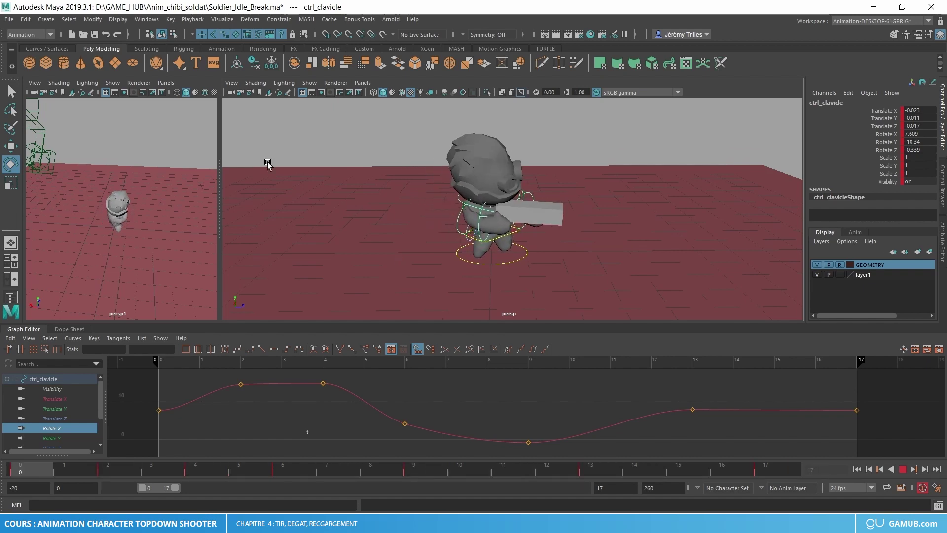
{"action": "key", "text": "Escape"}
{"action": "left_click", "coordinate": [10, 21]}
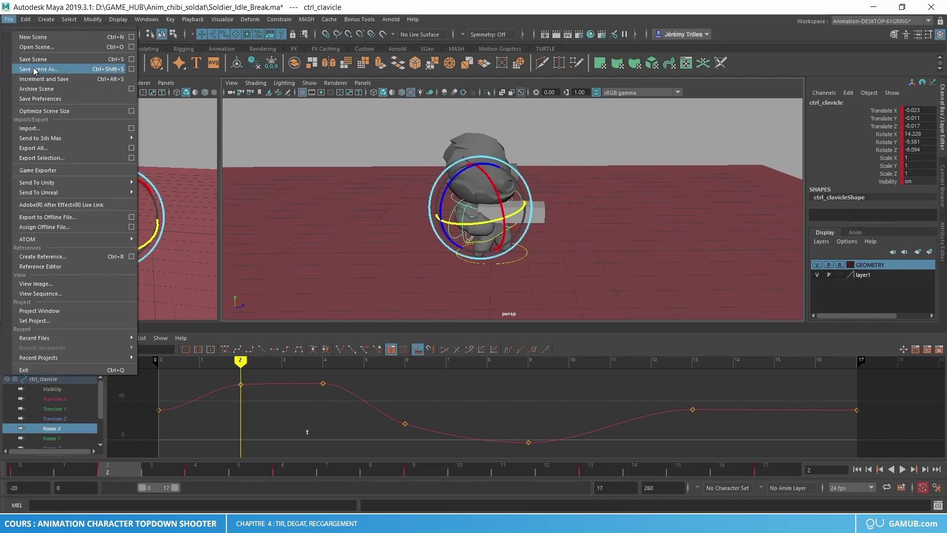
Step: Save the scene as Soldier_Idle_Break.mb in Maya Binary (*.mb) format
{"action": "left_click", "coordinate": [33, 69]}
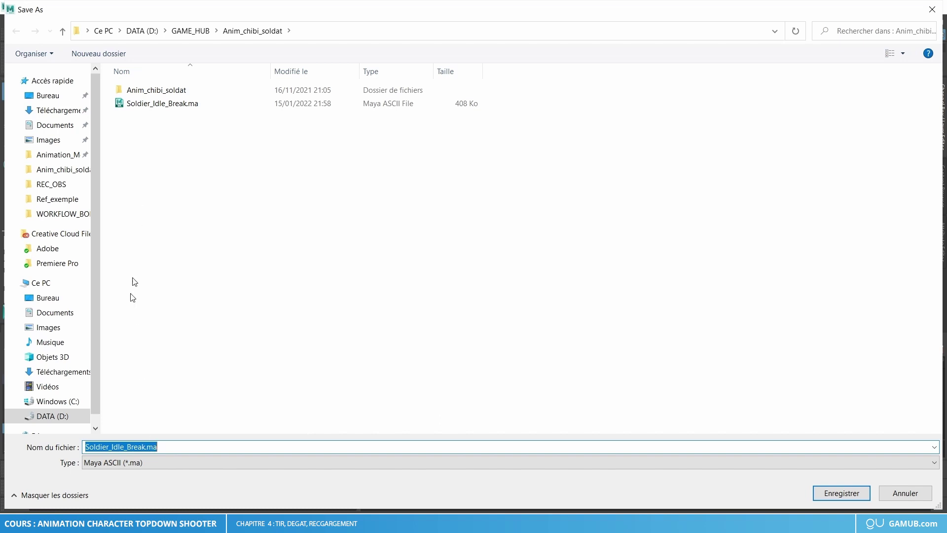
{"action": "left_click", "coordinate": [173, 465]}
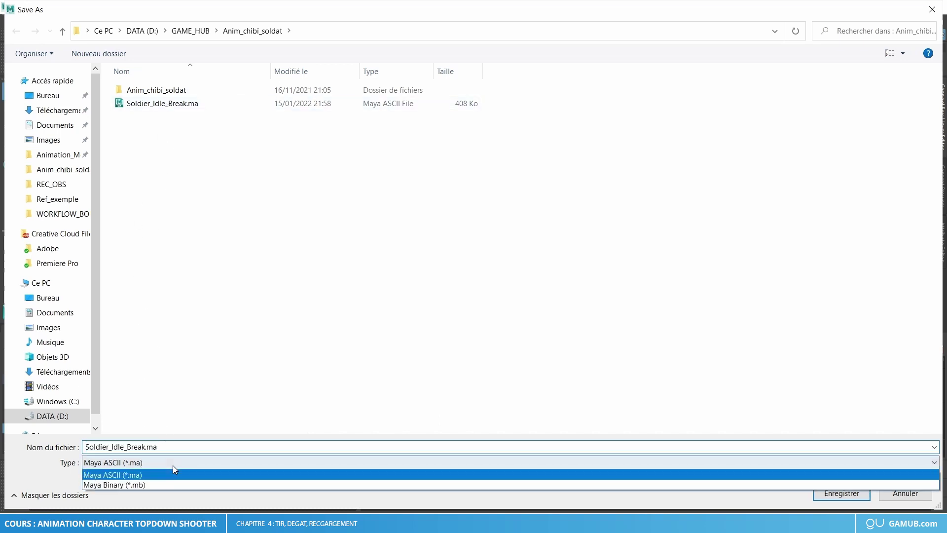
{"action": "left_click", "coordinate": [149, 484]}
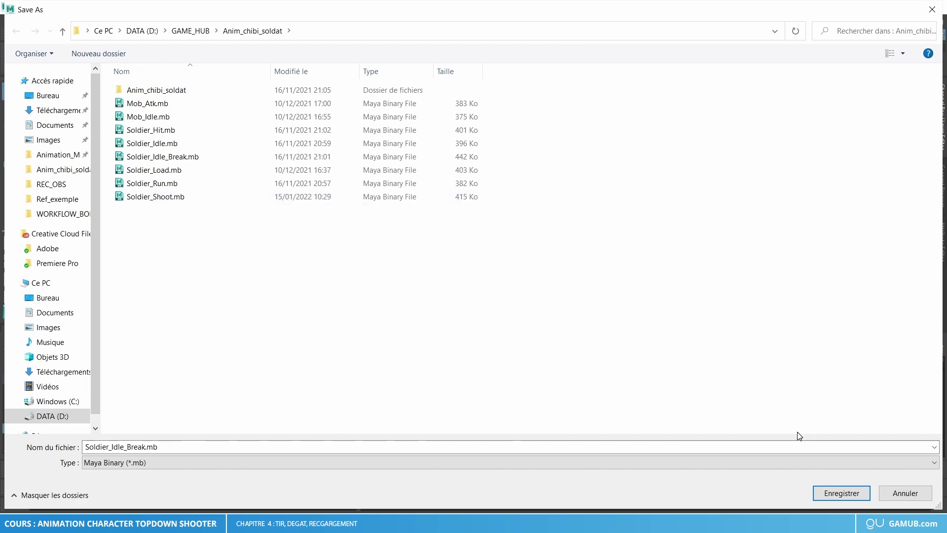
{"action": "left_click", "coordinate": [231, 464]}
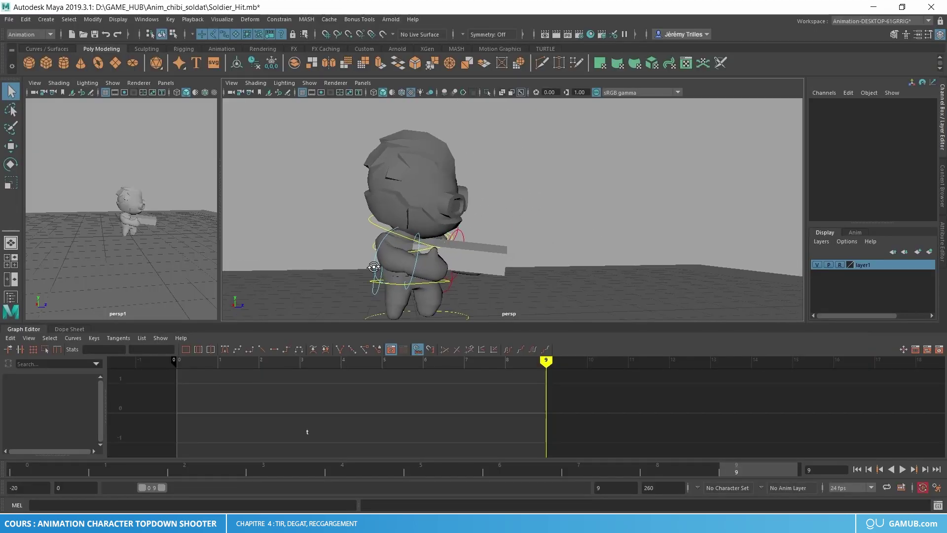
Step: Scrub and loop-play the Soldier_Hit animation to review its poses
{"action": "left_click_drag", "start_coordinate": [373, 201], "coordinate": [355, 232], "text": "alt"}
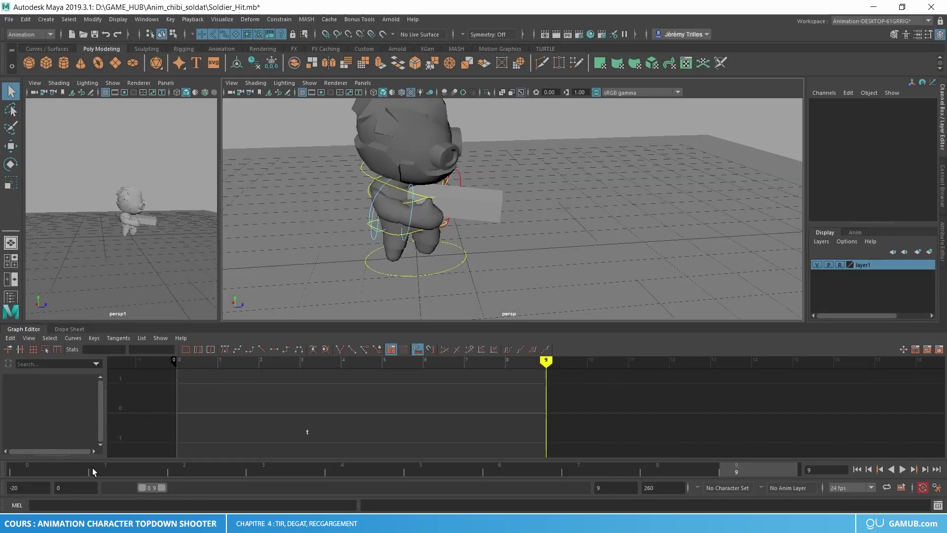
{"action": "mouse_move", "coordinate": [55, 473]}
{"action": "left_mouse_down"}
{"action": "mouse_move", "coordinate": [570, 457]}
{"action": "mouse_move", "coordinate": [737, 466]}
{"action": "left_mouse_up"}
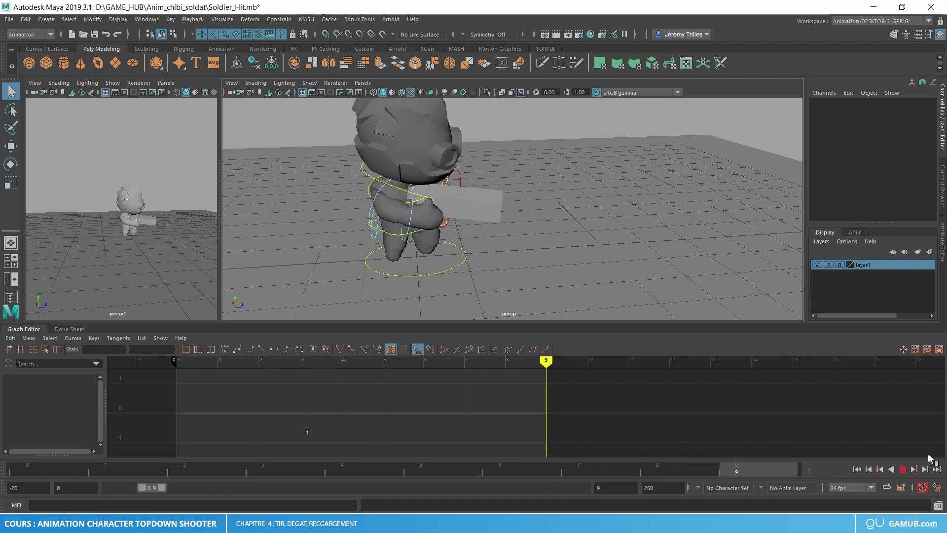
{"action": "middle_click_drag", "start_coordinate": [611, 205], "coordinate": [584, 200], "text": "alt"}
{"action": "right_click_drag", "start_coordinate": [583, 200], "coordinate": [560, 197], "text": "alt"}
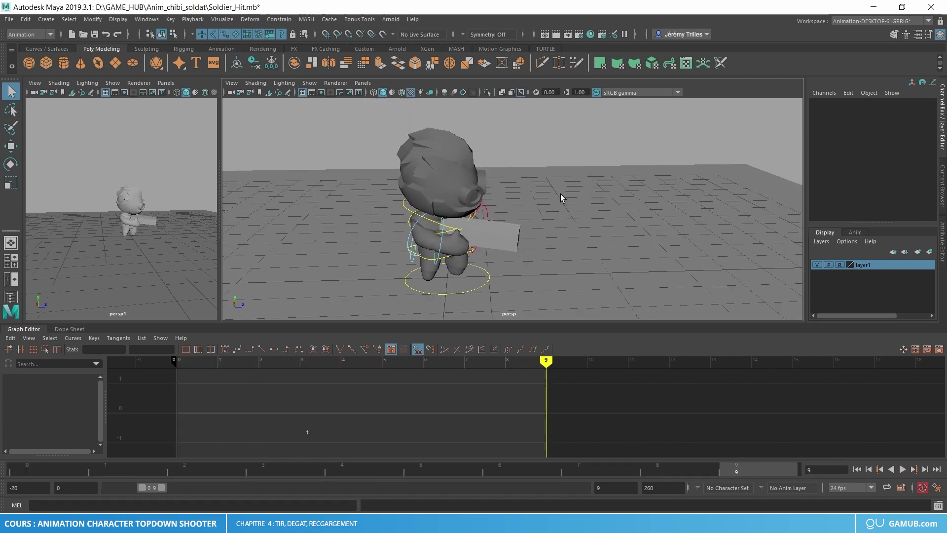
{"action": "mouse_move", "coordinate": [64, 469]}
{"action": "left_mouse_down"}
{"action": "mouse_move", "coordinate": [510, 424]}
{"action": "mouse_move", "coordinate": [857, 423]}
{"action": "left_mouse_up"}
{"action": "key", "text": "alt+v"}
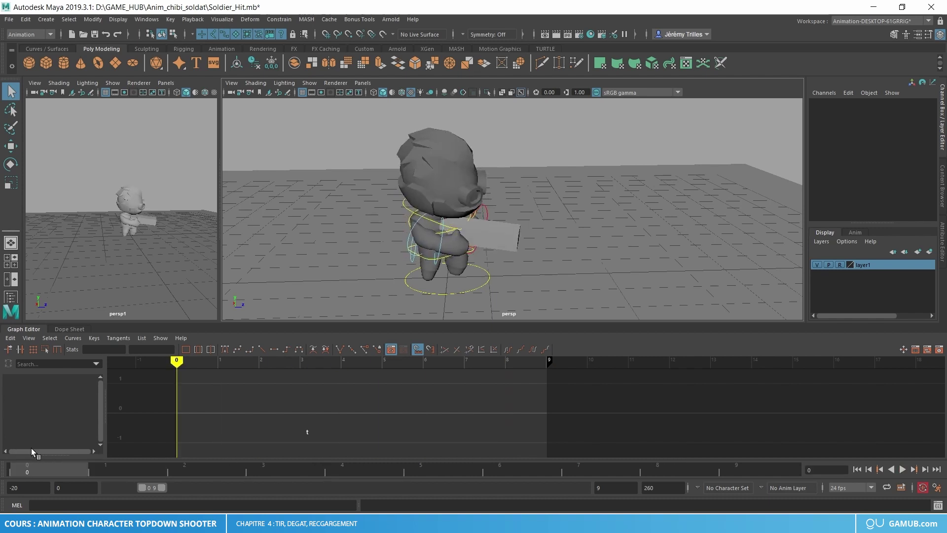
Step: Select the gun prop pCube1 and review its motion in playback
{"action": "left_click", "coordinate": [494, 239]}
{"action": "mouse_move", "coordinate": [72, 462]}
{"action": "left_mouse_down"}
{"action": "mouse_move", "coordinate": [256, 455]}
{"action": "mouse_move", "coordinate": [342, 468]}
{"action": "left_mouse_up"}
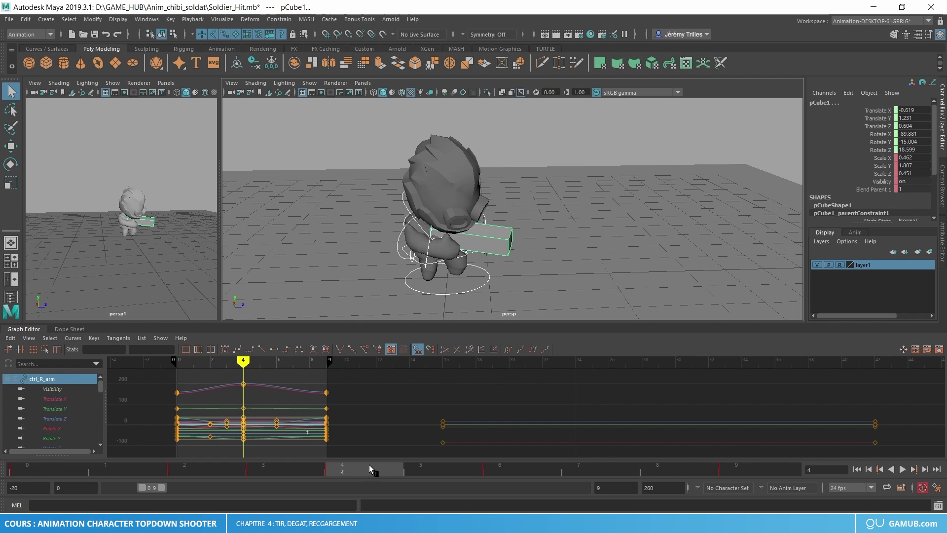
{"action": "key", "text": "alt+v"}
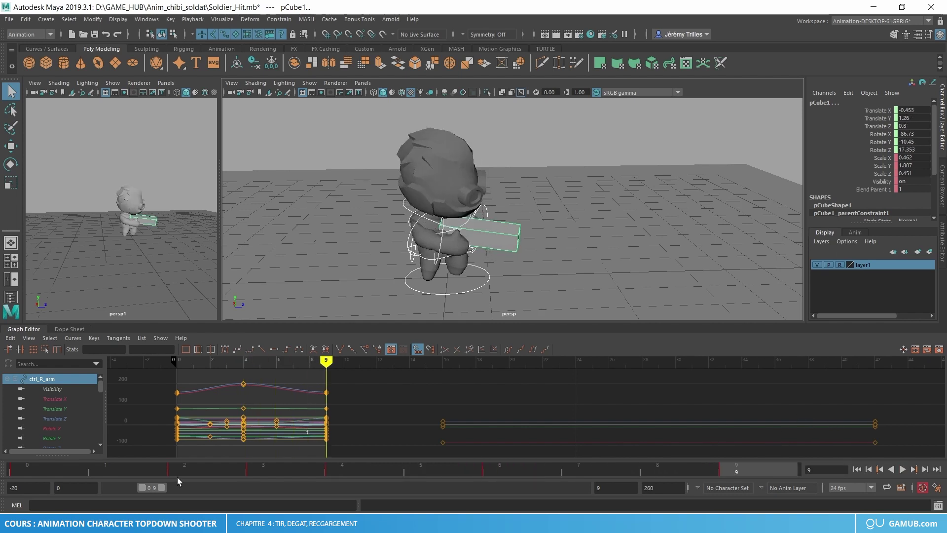
{"action": "key", "text": "alt+v"}
{"action": "left_click", "coordinate": [655, 257]}
Step: Select and frame ctrl_pelvis, then scrub through to inspect its keys
{"action": "scroll", "coordinate": [641, 253], "scroll_direction": "up", "scroll_amount": 3}
{"action": "key", "text": "w"}
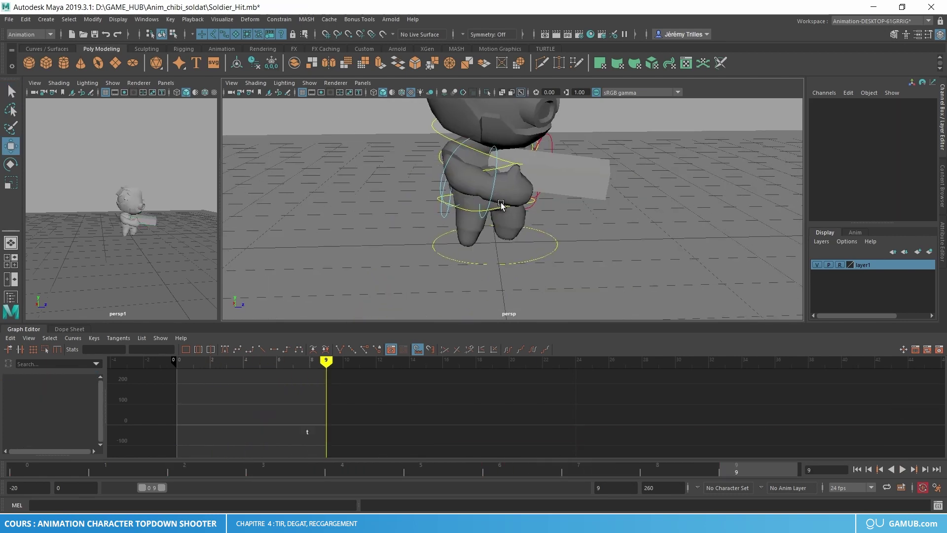
{"action": "left_click", "coordinate": [505, 204]}
{"action": "key", "text": "f"}
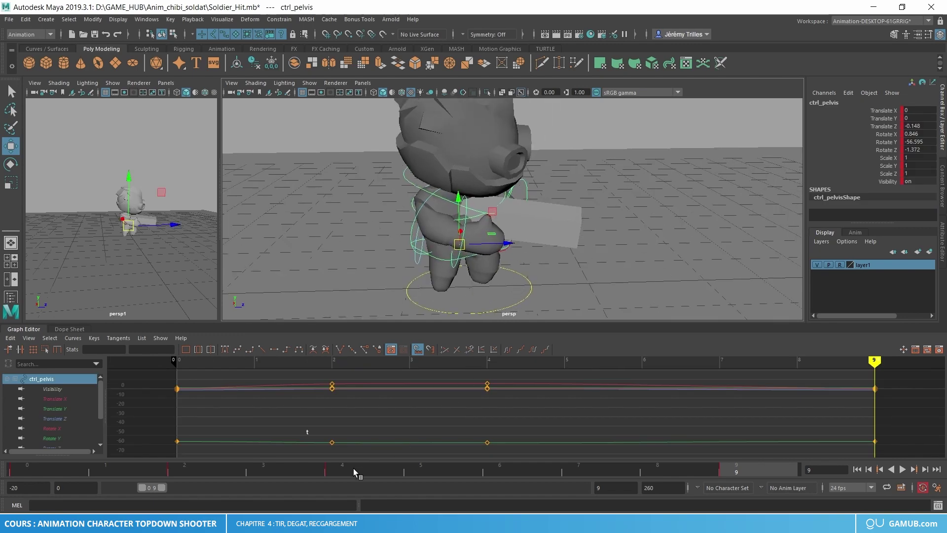
{"action": "mouse_move", "coordinate": [354, 469]}
{"action": "left_mouse_down"}
{"action": "mouse_move", "coordinate": [338, 449]}
{"action": "mouse_move", "coordinate": [843, 440]}
{"action": "left_mouse_up"}
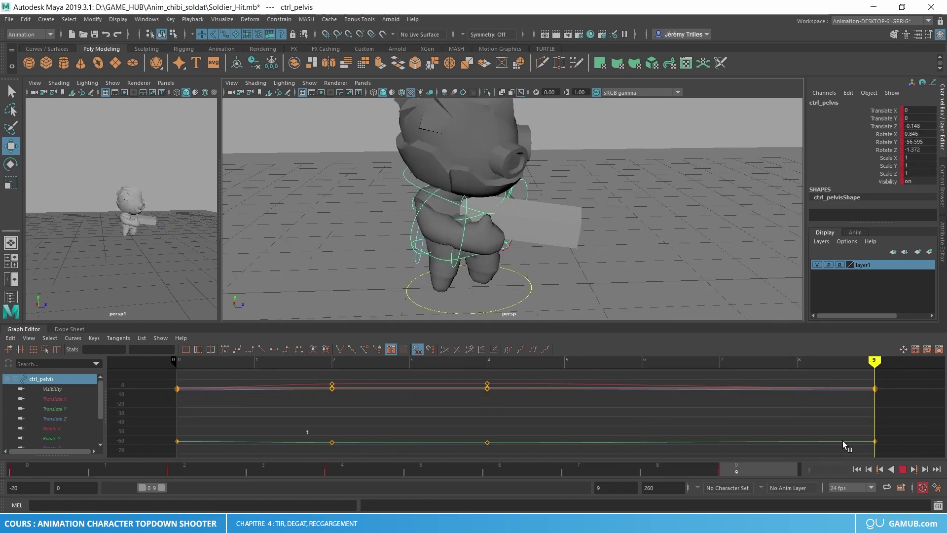
{"action": "key", "text": "Escape"}
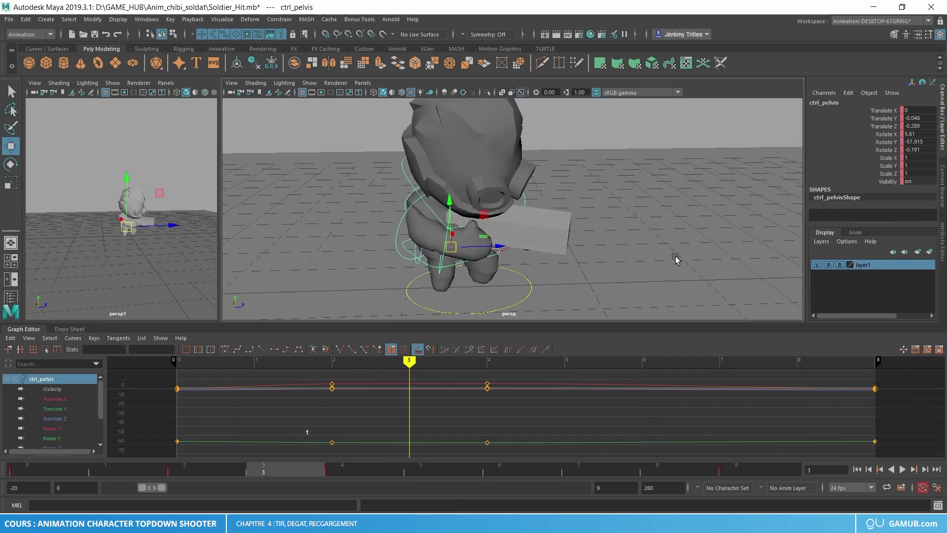
{"action": "key", "text": "alt+period"}
{"action": "left_click", "coordinate": [658, 154]}
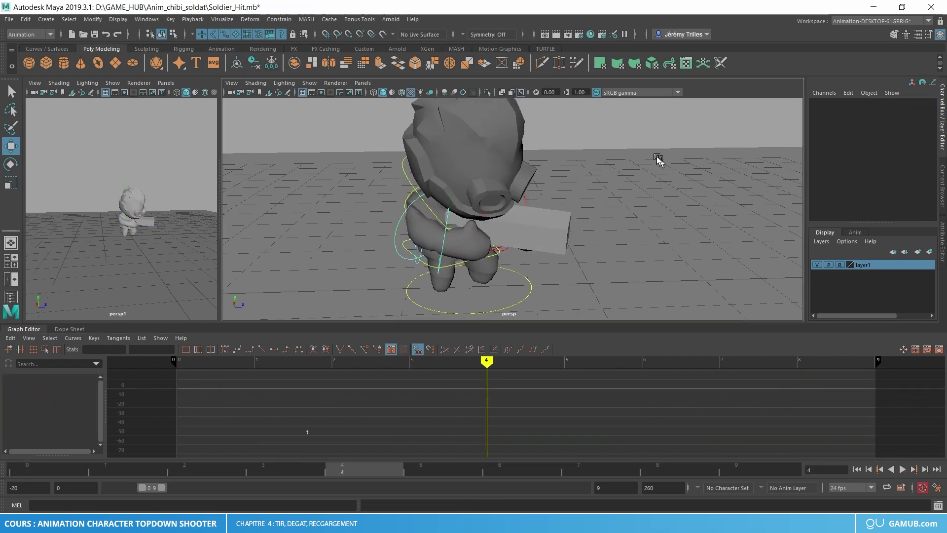
{"action": "left_click_drag", "start_coordinate": [658, 154], "coordinate": [631, 196], "text": "alt"}
{"action": "mouse_move", "coordinate": [632, 196]}
{"action": "right_mouse_down", "text": "alt"}
{"action": "mouse_move", "coordinate": [601, 148]}
{"action": "mouse_move", "coordinate": [596, 209]}
{"action": "right_mouse_up", "text": "alt"}
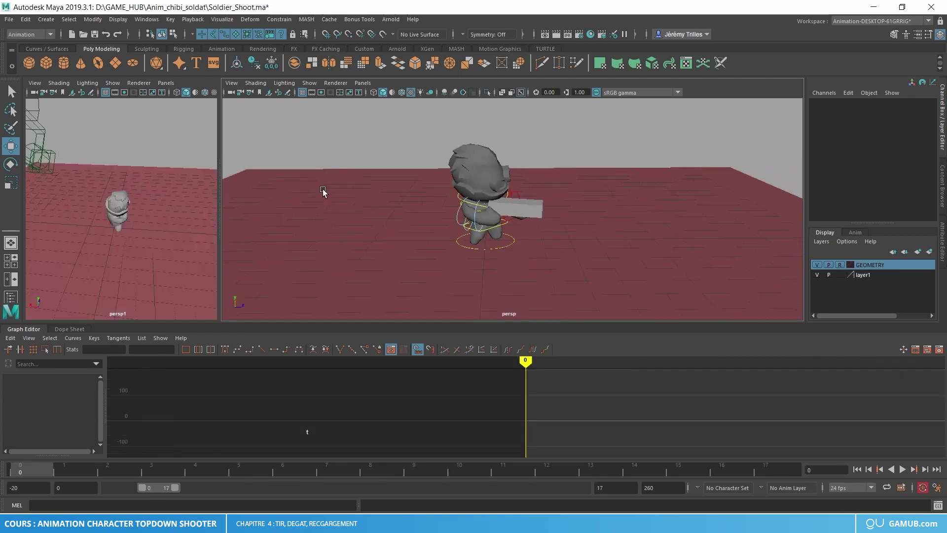
Step: Check the pose at frames 3 and 5, then shift ctrl_pelvis back slightly
{"action": "right_click_drag", "start_coordinate": [354, 182], "coordinate": [488, 205], "text": "alt"}
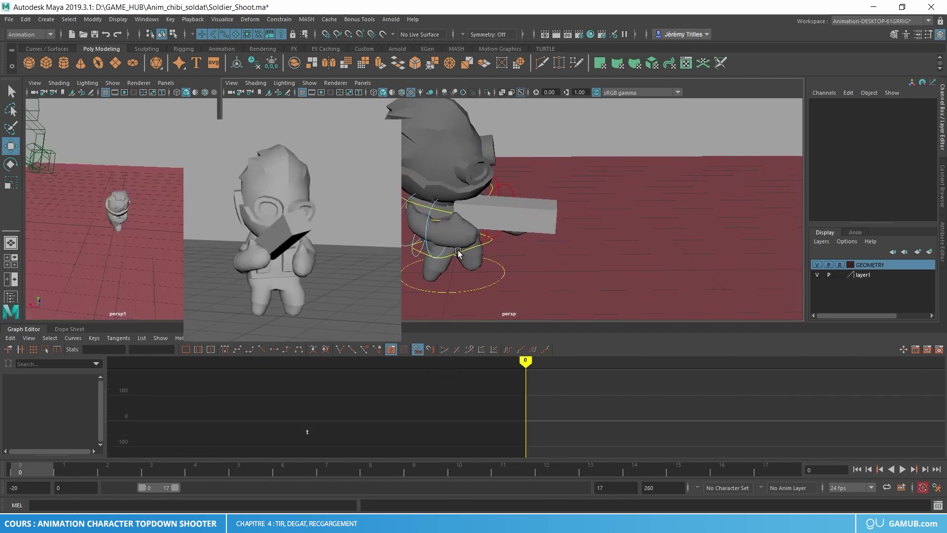
{"action": "left_click", "coordinate": [481, 227]}
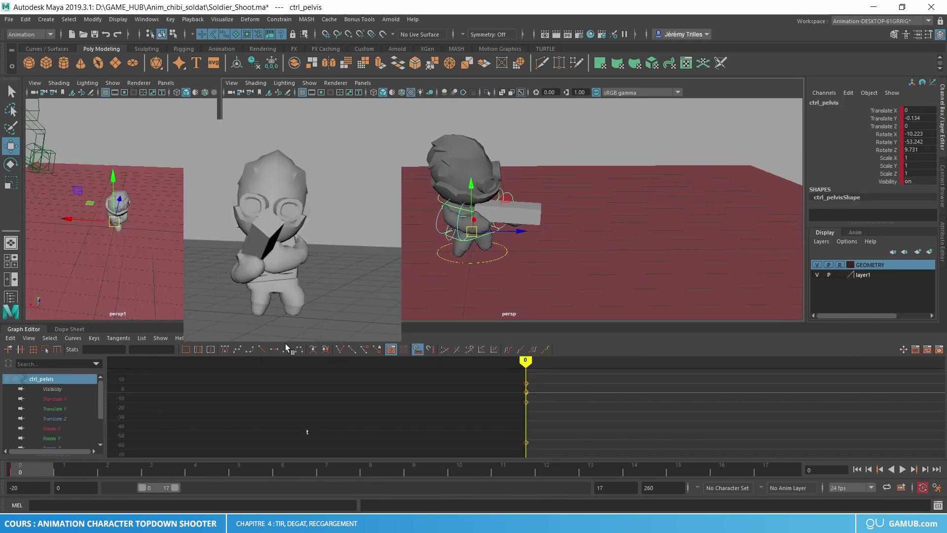
{"action": "left_click_drag", "start_coordinate": [123, 470], "coordinate": [152, 464]}
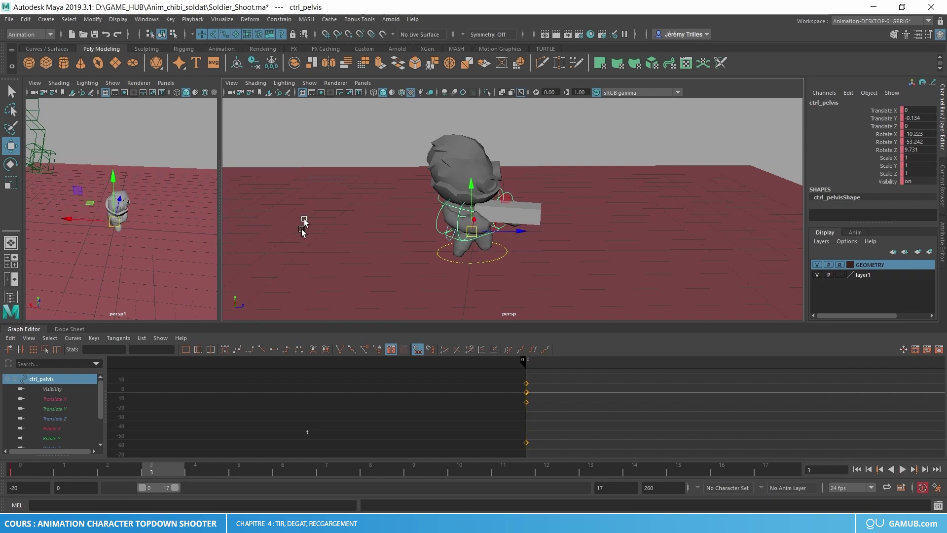
{"action": "left_click_drag", "start_coordinate": [568, 296], "coordinate": [569, 296]}
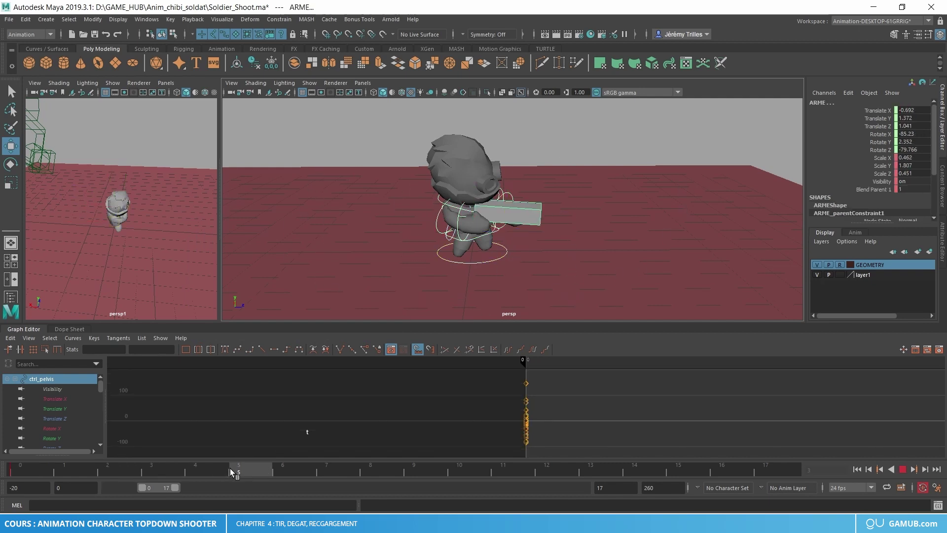
{"action": "left_click_drag", "start_coordinate": [230, 469], "coordinate": [230, 469]}
{"action": "scroll", "coordinate": [409, 317], "scroll_direction": "up", "scroll_amount": 3}
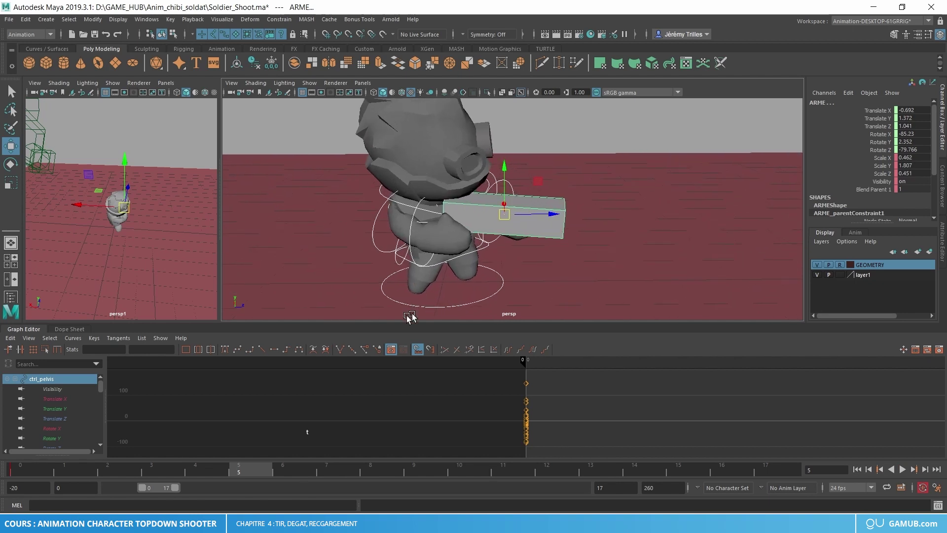
{"action": "left_click", "coordinate": [316, 299]}
{"action": "left_click", "coordinate": [478, 252]}
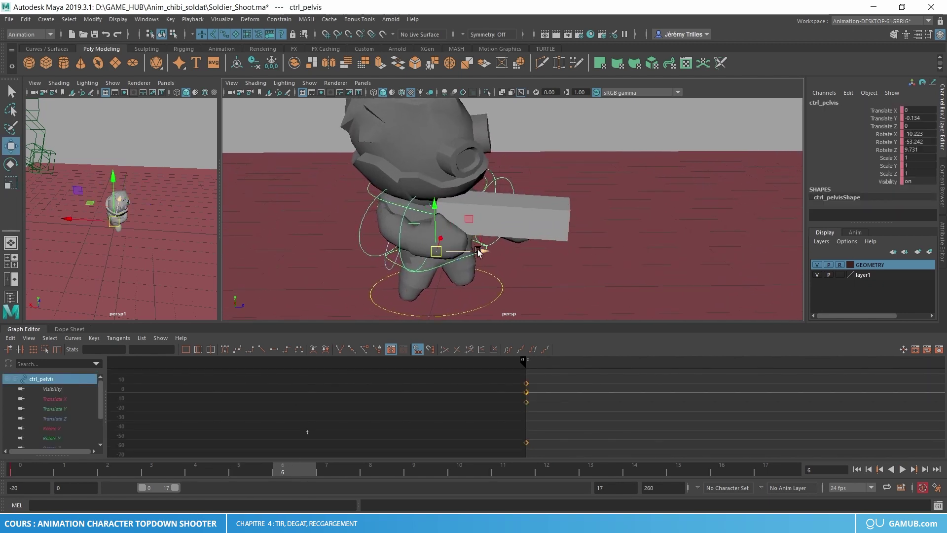
{"action": "mouse_move", "coordinate": [479, 251]}
{"action": "left_mouse_down"}
{"action": "mouse_move", "coordinate": [400, 212]}
{"action": "mouse_move", "coordinate": [420, 241]}
{"action": "left_mouse_up"}
Step: Rotate the pelvis and turn ctrl_neck so the head faces to the side
{"action": "key", "text": "e"}
{"action": "key", "text": "w"}
{"action": "left_click", "coordinate": [420, 241]}
{"action": "key", "text": "e"}
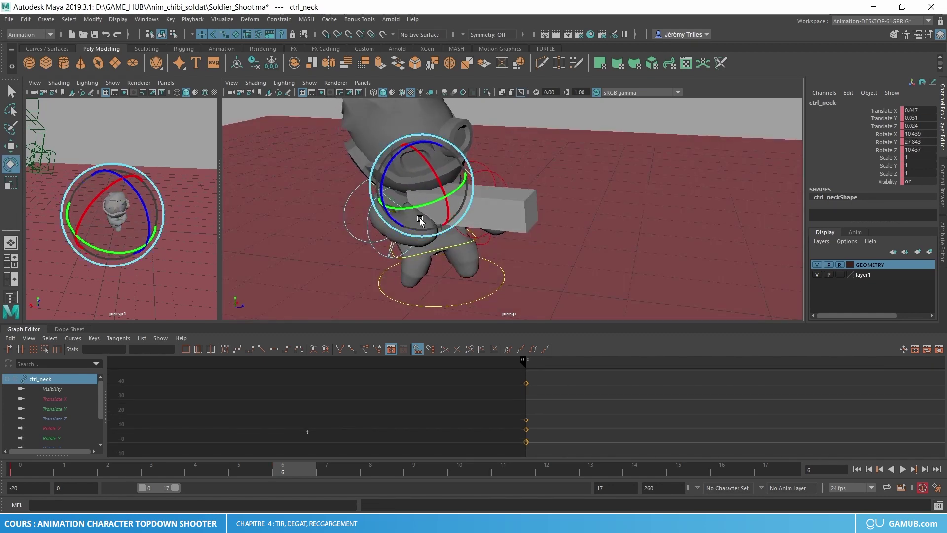
{"action": "mouse_move", "coordinate": [401, 154]}
{"action": "left_mouse_down"}
{"action": "mouse_move", "coordinate": [410, 154]}
{"action": "mouse_move", "coordinate": [356, 186]}
{"action": "left_mouse_up"}
{"action": "key", "text": "w"}
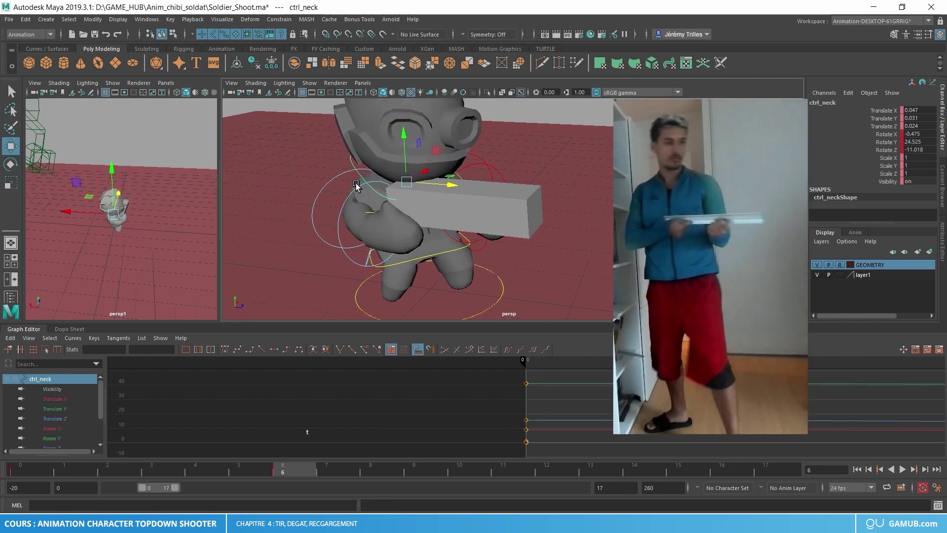
Step: Rotate ctrl_R_arm so the gun points upward, then adjust ctrl_R_wrist
{"action": "left_click", "coordinate": [365, 195]}
{"action": "right_click_drag", "start_coordinate": [368, 197], "coordinate": [378, 218], "text": "alt"}
{"action": "key", "text": "e"}
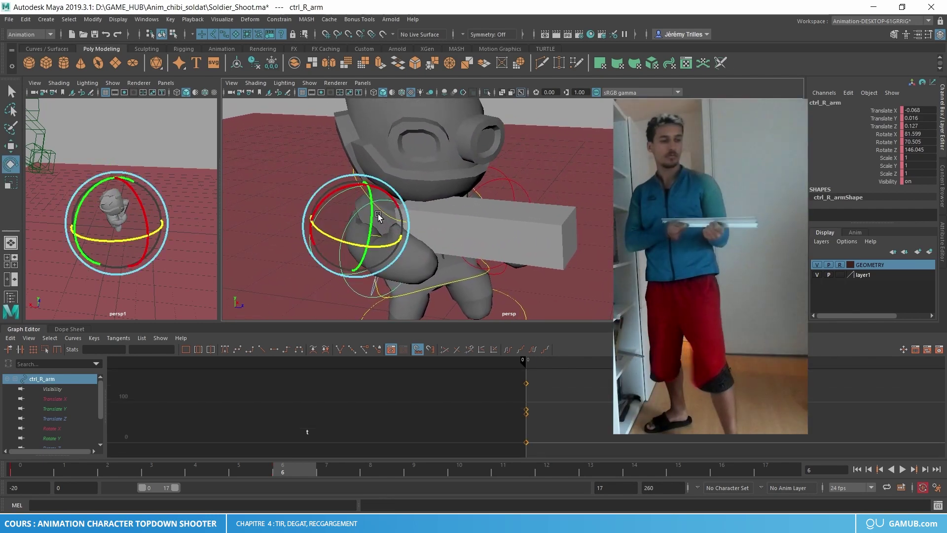
{"action": "mouse_move", "coordinate": [379, 217]}
{"action": "left_mouse_down"}
{"action": "mouse_move", "coordinate": [352, 211]}
{"action": "mouse_move", "coordinate": [493, 237]}
{"action": "mouse_move", "coordinate": [592, 230]}
{"action": "left_mouse_up"}
{"action": "left_click", "coordinate": [406, 245]}
{"action": "key", "text": "w"}
{"action": "key", "text": "e"}
{"action": "key", "text": "w"}
Step: Move ctrl_L_arm forward toward the gun and check the left wrist
{"action": "left_click", "coordinate": [546, 197]}
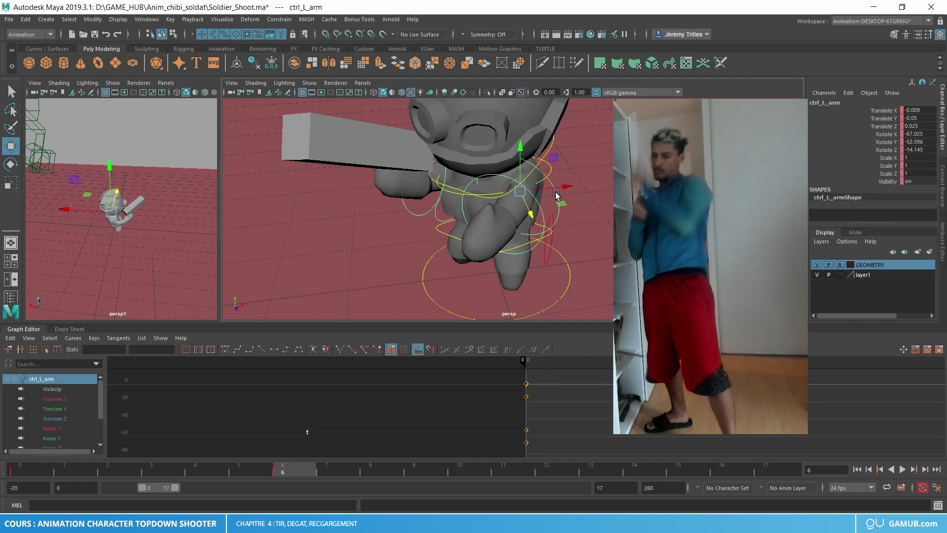
{"action": "key", "text": "e"}
{"action": "key", "text": "w"}
{"action": "mouse_move", "coordinate": [542, 197]}
{"action": "left_mouse_down"}
{"action": "mouse_move", "coordinate": [493, 217]}
{"action": "mouse_move", "coordinate": [491, 229]}
{"action": "left_mouse_up"}
{"action": "key", "text": "e"}
{"action": "key", "text": "w"}
{"action": "key", "text": "e"}
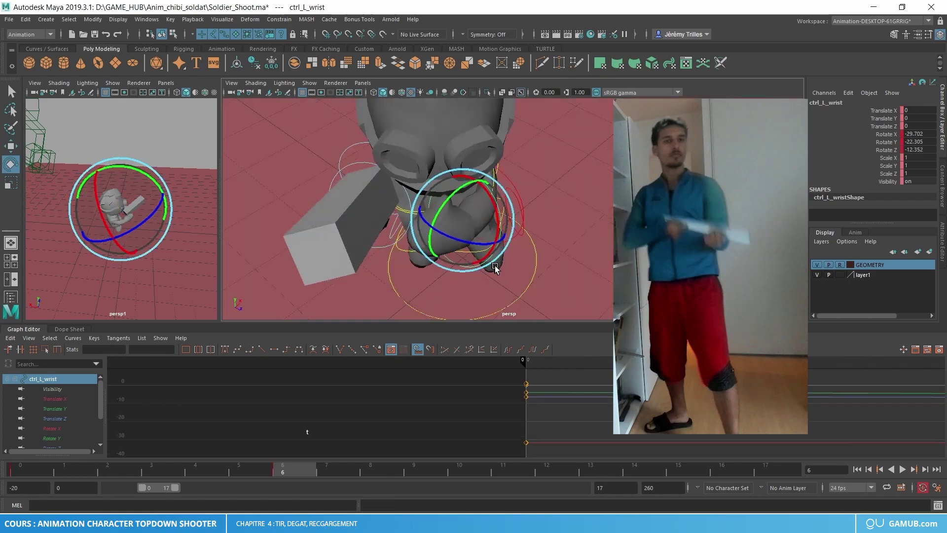
{"action": "key", "text": "w"}
{"action": "left_click", "coordinate": [466, 182]}
{"action": "mouse_move", "coordinate": [594, 223]}
{"action": "left_mouse_down", "text": "alt"}
{"action": "mouse_move", "coordinate": [542, 230]}
{"action": "mouse_move", "coordinate": [527, 208]}
{"action": "left_mouse_up", "text": "alt"}
{"action": "left_click", "coordinate": [534, 229]}
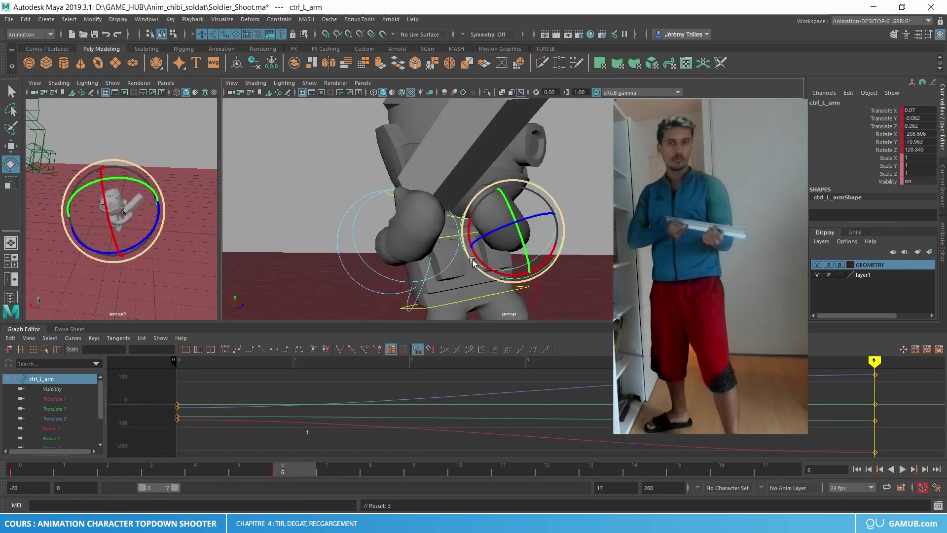
Step: Compare frames 0 and 6, then nudge the right wrist into place
{"action": "key", "text": "comma"}
{"action": "key", "text": "period"}
{"action": "key", "text": "comma"}
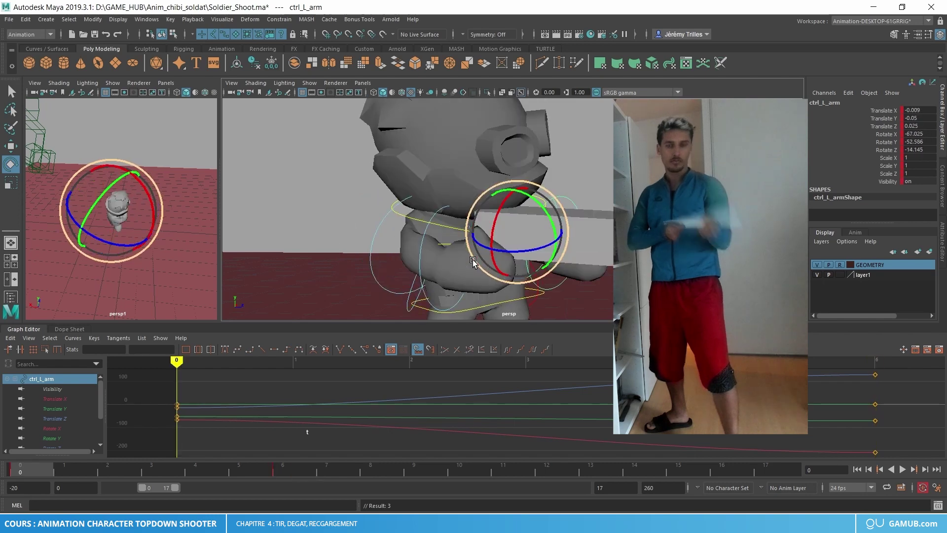
{"action": "key", "text": "period"}
{"action": "left_click_drag", "start_coordinate": [487, 232], "coordinate": [525, 265], "text": "alt"}
{"action": "key", "text": "w"}
{"action": "left_click", "coordinate": [525, 265]}
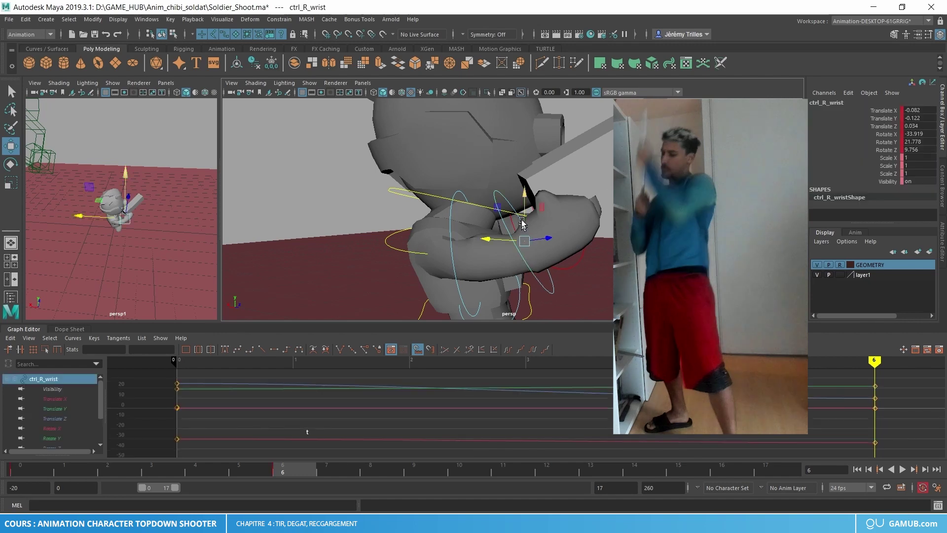
{"action": "left_click_drag", "start_coordinate": [524, 222], "coordinate": [544, 219]}
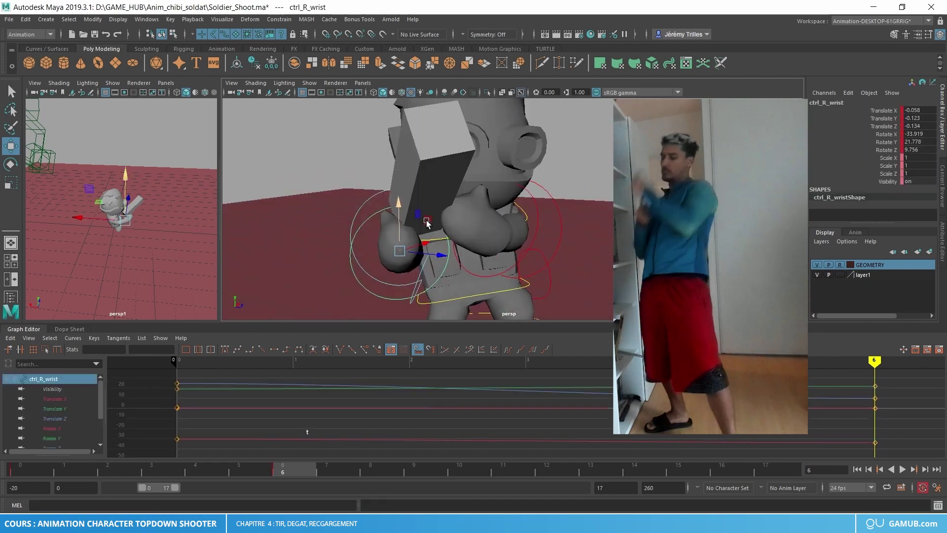
Step: Rotate ctrl_clavicle at frame 6, comparing the pose against frame 0
{"action": "left_click", "coordinate": [545, 219]}
{"action": "key", "text": "e"}
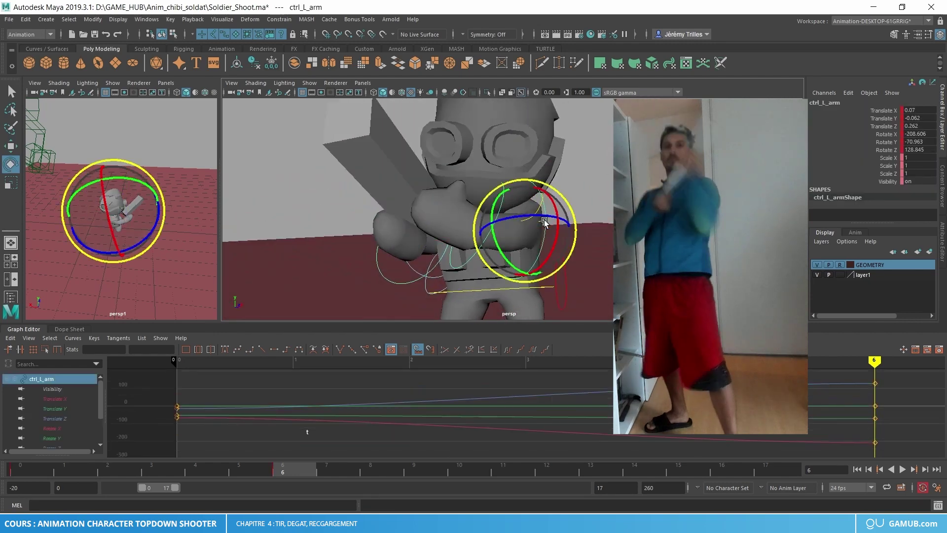
{"action": "key", "text": "w"}
{"action": "mouse_move", "coordinate": [545, 220]}
{"action": "left_mouse_down", "text": "alt"}
{"action": "mouse_move", "coordinate": [551, 229]}
{"action": "mouse_move", "coordinate": [527, 253]}
{"action": "mouse_move", "coordinate": [587, 250]}
{"action": "left_mouse_up", "text": "alt"}
{"action": "left_click", "coordinate": [535, 234]}
{"action": "key", "text": "e"}
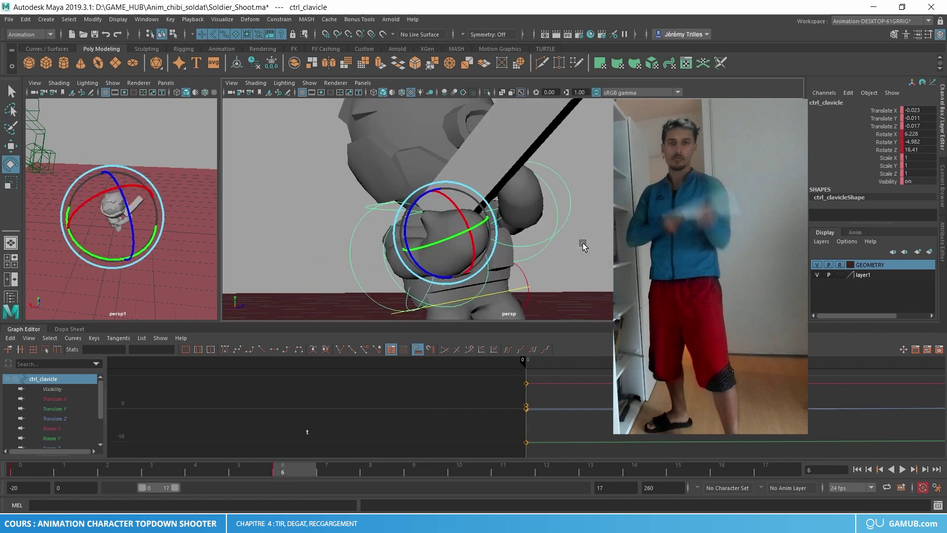
{"action": "key", "text": "alt+shift+v"}
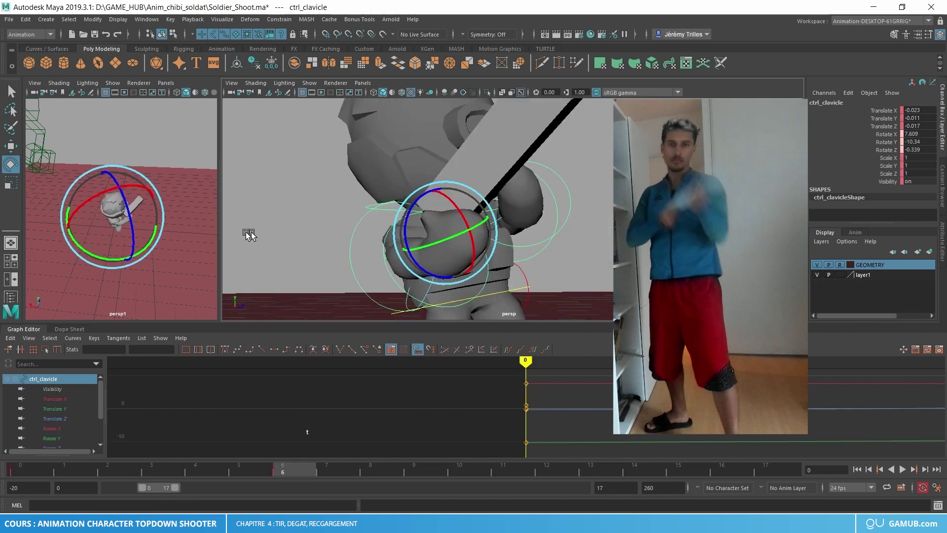
{"action": "left_click_drag", "start_coordinate": [247, 233], "coordinate": [339, 249], "text": "alt"}
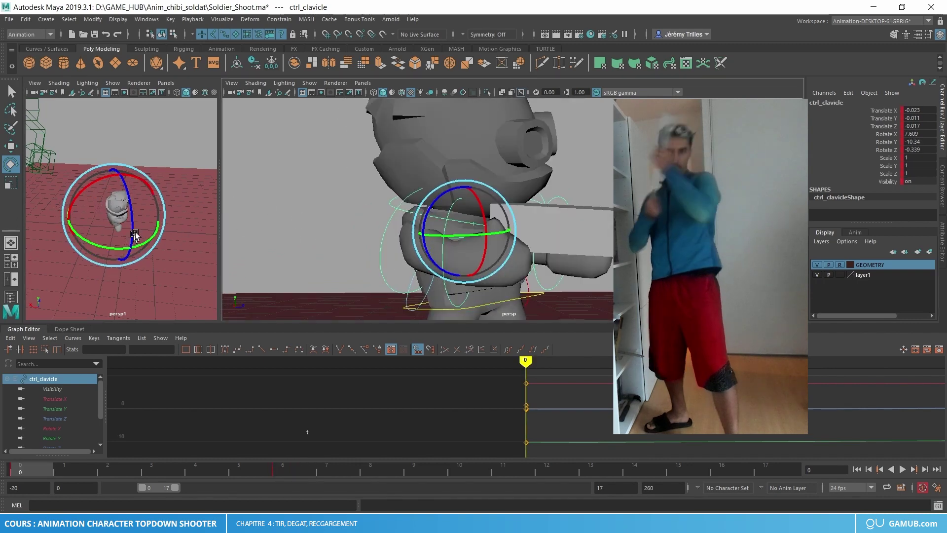
{"action": "key", "text": "period"}
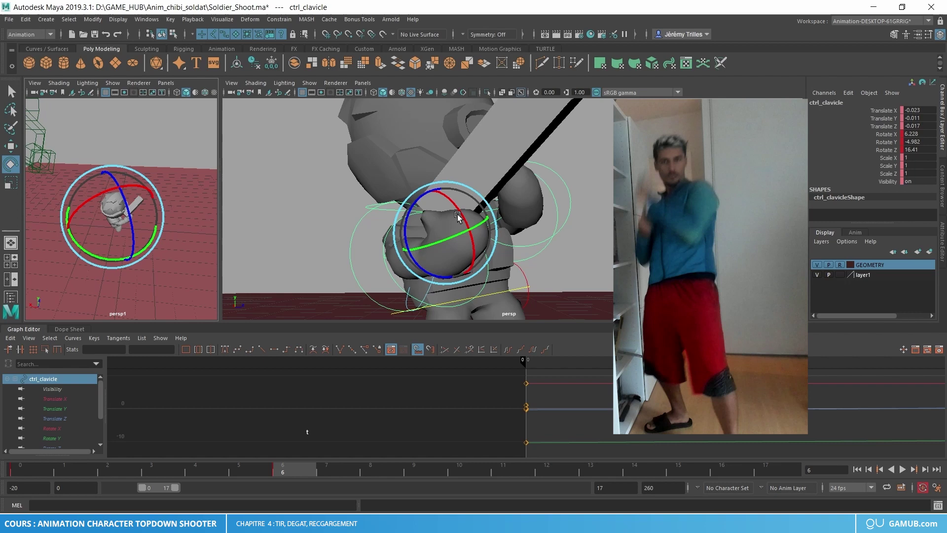
{"action": "mouse_move", "coordinate": [457, 214]}
{"action": "left_mouse_down", "text": "alt"}
{"action": "mouse_move", "coordinate": [401, 251]}
{"action": "mouse_move", "coordinate": [444, 241]}
{"action": "mouse_move", "coordinate": [434, 244]}
{"action": "mouse_move", "coordinate": [333, 245]}
{"action": "mouse_move", "coordinate": [497, 189]}
{"action": "mouse_move", "coordinate": [498, 207]}
{"action": "left_mouse_up", "text": "alt"}
Step: Rotate ctrl_neck further at frame 6, checking it against frame 0
{"action": "key", "text": "w"}
{"action": "left_click", "coordinate": [400, 251]}
{"action": "key", "text": "e"}
{"action": "key", "text": "shift+e"}
{"action": "key", "text": "alt+shift+v"}
{"action": "key", "text": "period"}
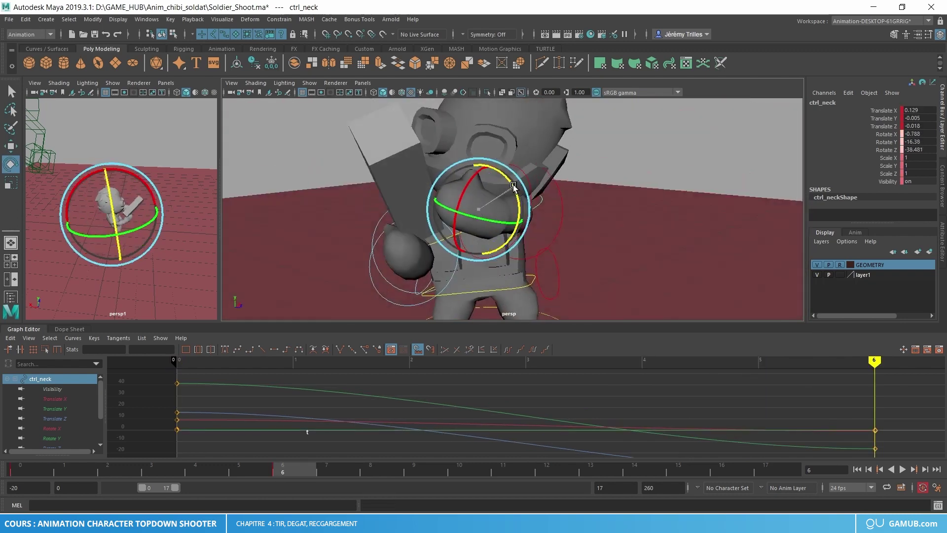
Step: Move and rotate ctrl_L_wrist at frame 6 with smaller rotation handles
{"action": "left_click", "coordinate": [504, 211]}
{"action": "key", "text": "w"}
{"action": "scroll", "coordinate": [538, 192], "scroll_direction": "up", "scroll_amount": 5}
{"action": "key", "text": "e"}
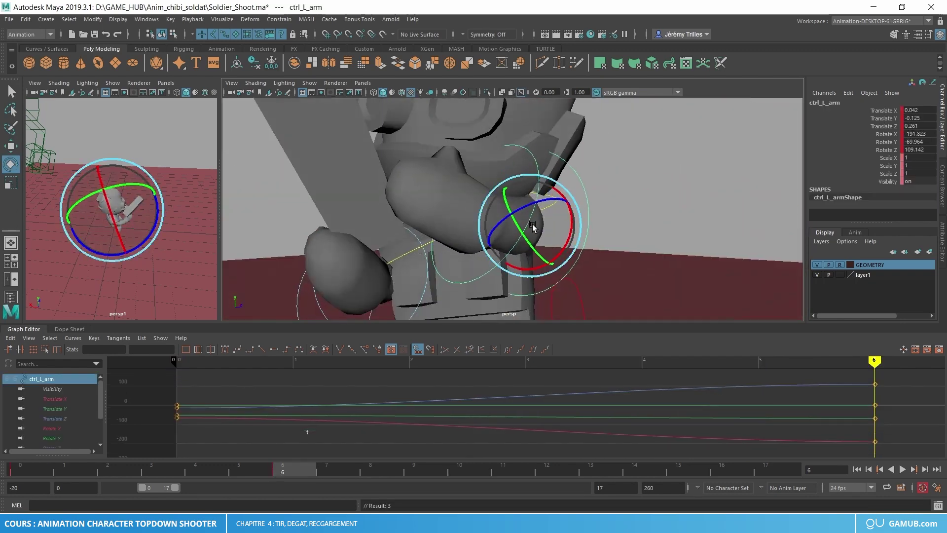
{"action": "left_click_drag", "start_coordinate": [538, 194], "coordinate": [595, 170], "text": "alt"}
{"action": "left_click", "coordinate": [595, 170]}
{"action": "left_click", "coordinate": [610, 237]}
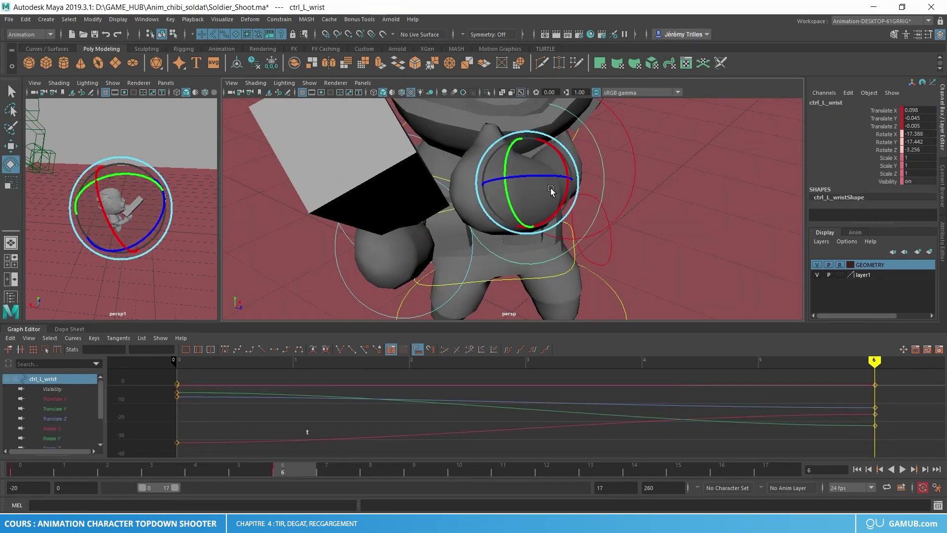
{"action": "scroll", "coordinate": [542, 207], "scroll_direction": "up", "scroll_amount": 4}
{"action": "key", "text": "w"}
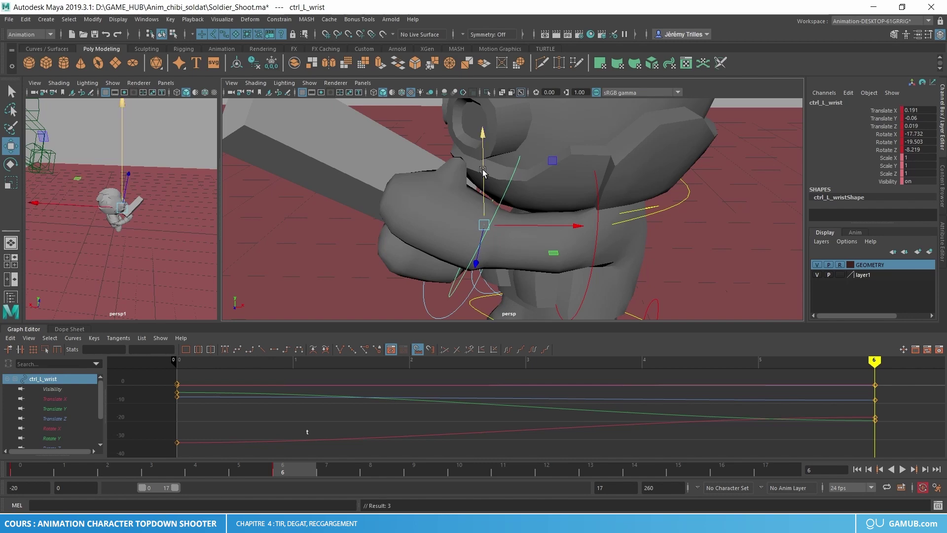
{"action": "key", "text": "e"}
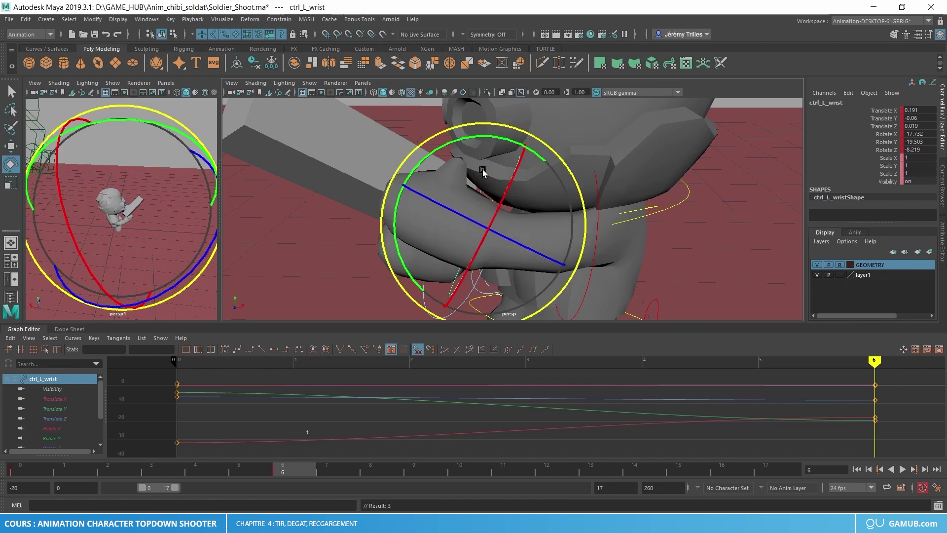
{"action": "key", "text": "minus"}
{"action": "key", "text": "minus"}
{"action": "key", "text": "minus"}
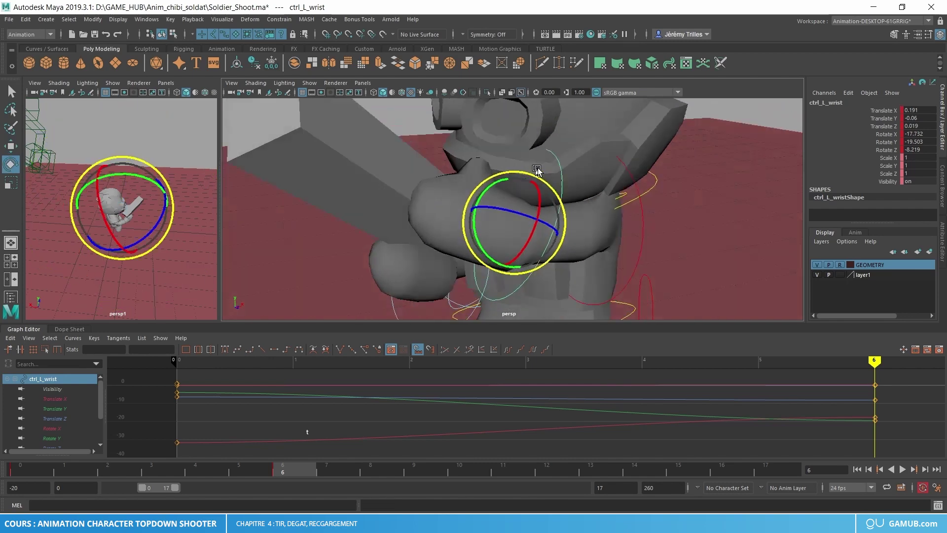
Step: Compare the wrist pose at frames 0 and 6 from several angles
{"action": "mouse_move", "coordinate": [483, 171]}
{"action": "left_mouse_down", "text": "alt"}
{"action": "mouse_move", "coordinate": [704, 178]}
{"action": "mouse_move", "coordinate": [595, 167]}
{"action": "mouse_move", "coordinate": [675, 173]}
{"action": "mouse_move", "coordinate": [692, 164]}
{"action": "mouse_move", "coordinate": [659, 229]}
{"action": "left_mouse_up", "text": "alt"}
{"action": "key", "text": "comma"}
{"action": "key", "text": "period"}
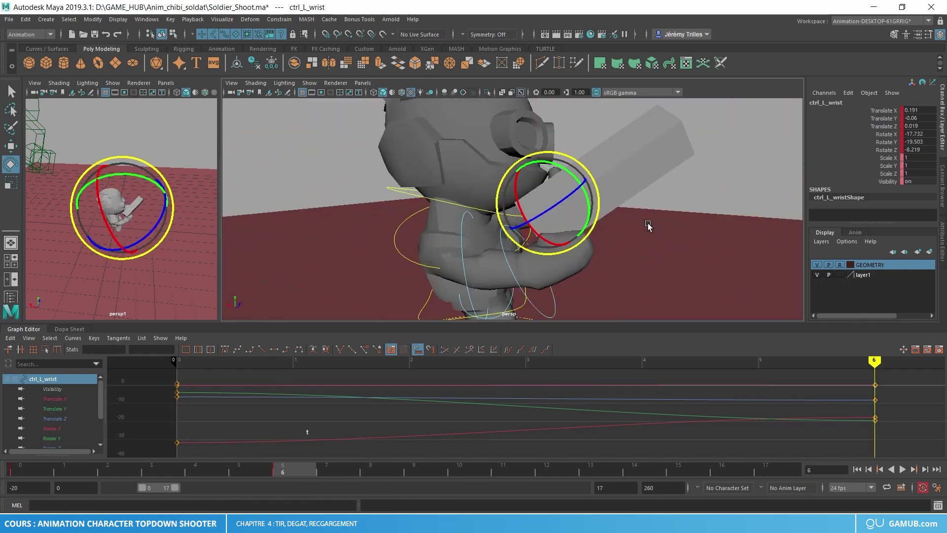
{"action": "key", "text": "comma"}
{"action": "key", "text": "period"}
{"action": "left_click_drag", "start_coordinate": [645, 224], "coordinate": [494, 229], "text": "alt"}
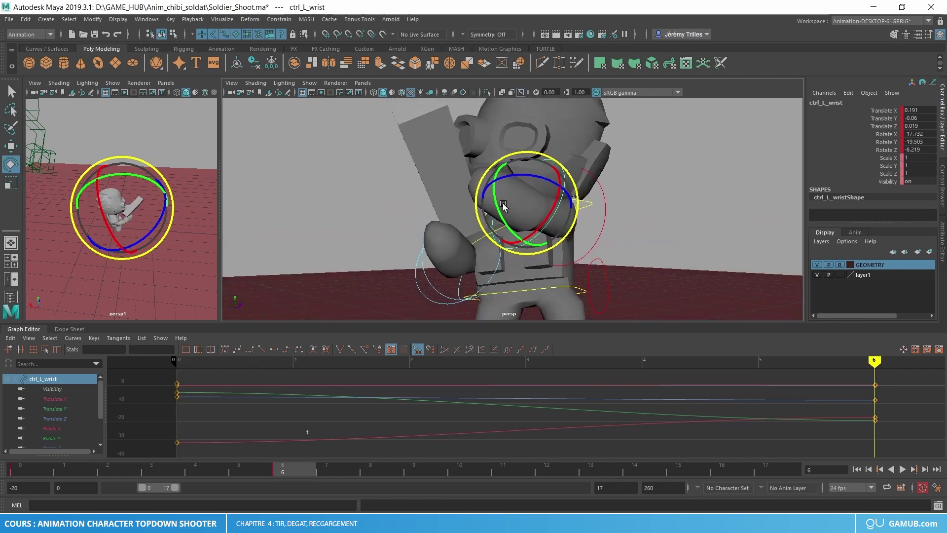
{"action": "left_click_drag", "start_coordinate": [520, 321], "coordinate": [557, 298], "text": "alt"}
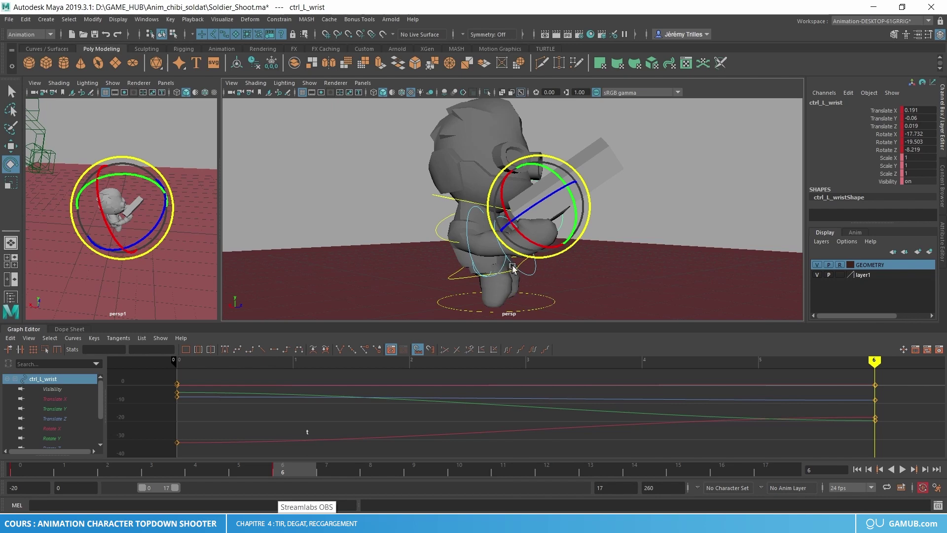
Step: Shift ctrl_pelvis forward and tilt it toward -27.638 on Rotate X
{"action": "left_click", "coordinate": [513, 269]}
{"action": "key", "text": "w"}
{"action": "mouse_move", "coordinate": [525, 262]}
{"action": "left_mouse_down"}
{"action": "mouse_move", "coordinate": [523, 232]}
{"action": "mouse_move", "coordinate": [529, 273]}
{"action": "left_mouse_up"}
{"action": "key", "text": "e"}
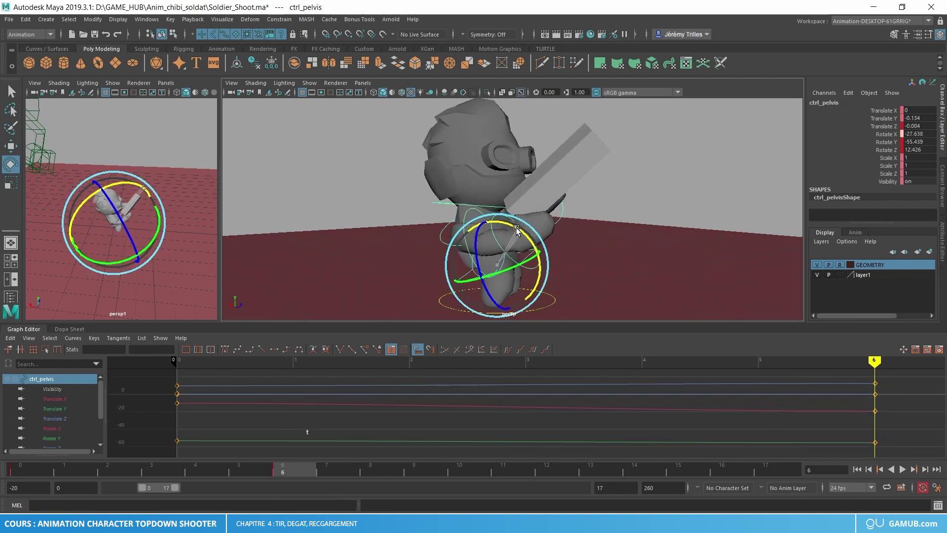
Step: Slide ctrl_pelvis along X at frame 6, comparing against the frame 0 pose
{"action": "key", "text": "alt+shift+v"}
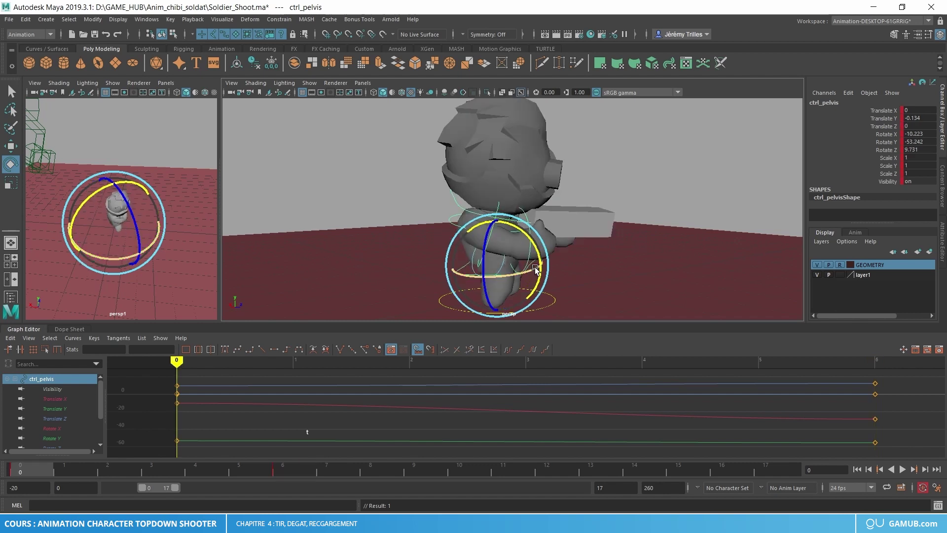
{"action": "key", "text": "w"}
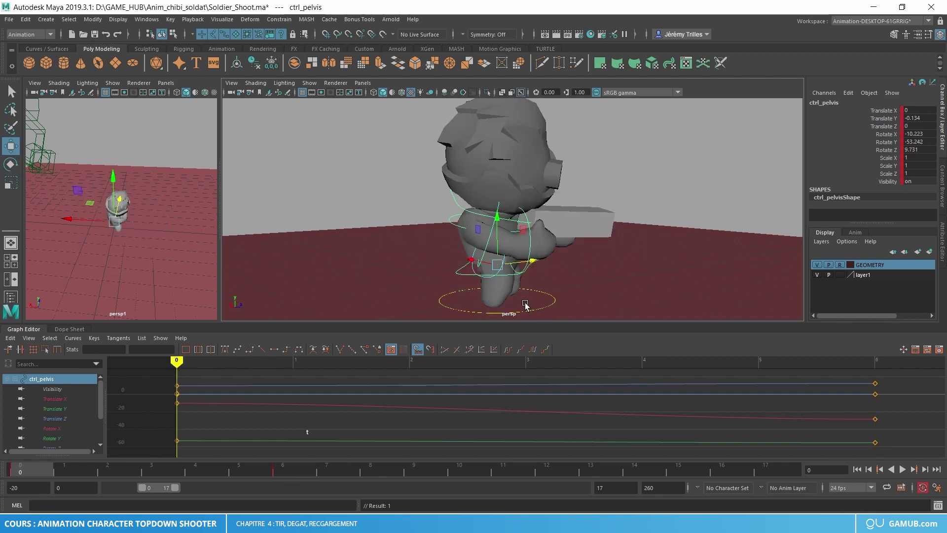
{"action": "key", "text": "period"}
{"action": "mouse_move", "coordinate": [519, 296]}
{"action": "left_mouse_down", "text": "alt"}
{"action": "mouse_move", "coordinate": [406, 295]}
{"action": "mouse_move", "coordinate": [643, 234]}
{"action": "left_mouse_up", "text": "alt"}
{"action": "left_click_drag", "start_coordinate": [583, 250], "coordinate": [559, 251]}
{"action": "key", "text": "comma"}
{"action": "key", "text": "period"}
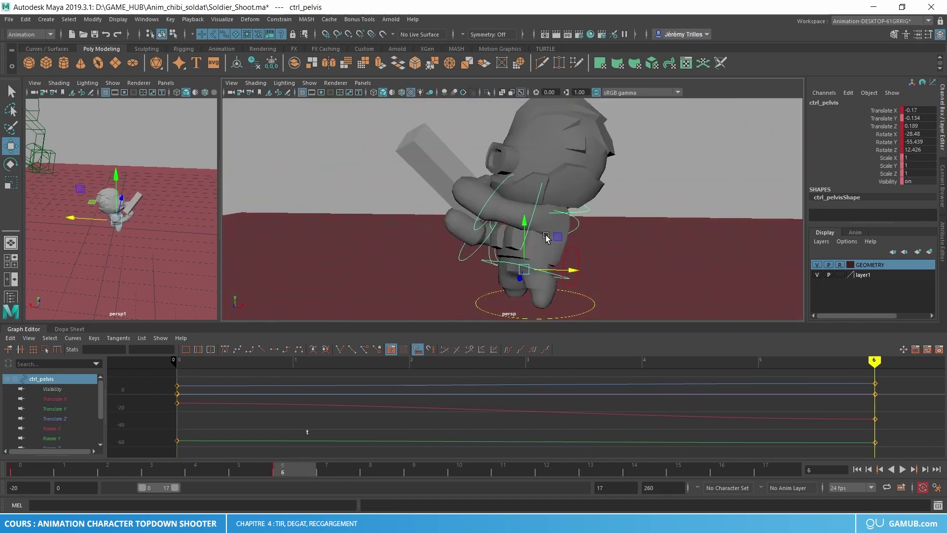
{"action": "key", "text": "comma"}
{"action": "key", "text": "period"}
Step: Rework ctrl_L_leg at frame 6, rotating it and nudging it along X
{"action": "left_click", "coordinate": [563, 252]}
{"action": "scroll", "coordinate": [542, 256], "scroll_direction": "up", "scroll_amount": 3}
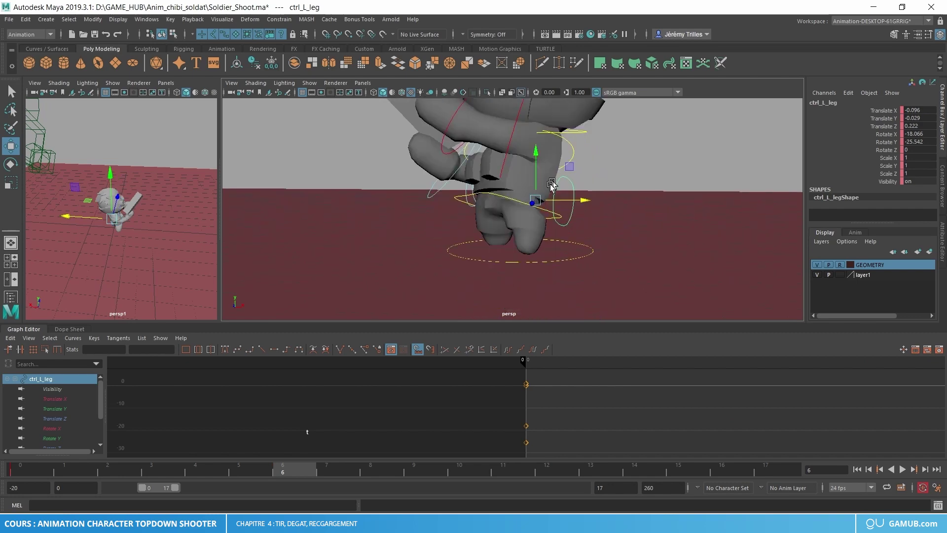
{"action": "key", "text": "e"}
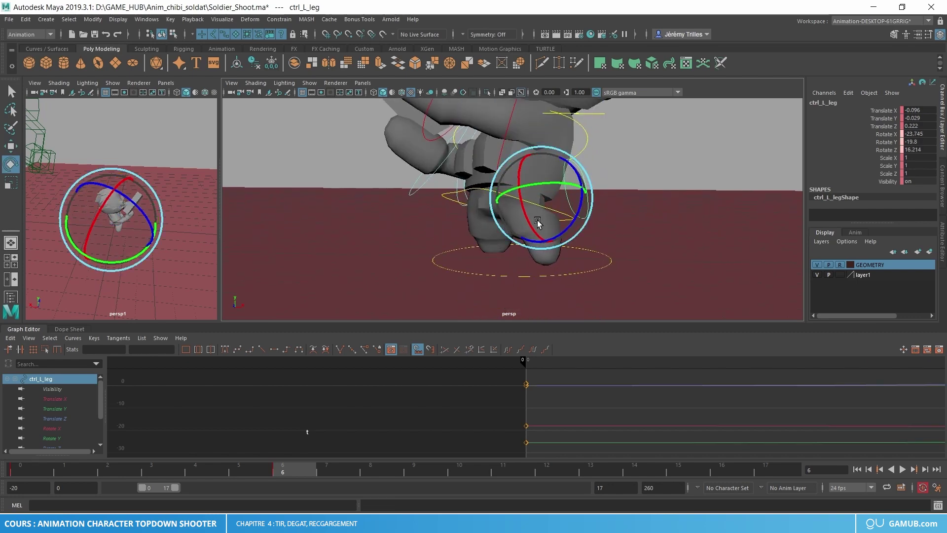
{"action": "key", "text": "comma"}
{"action": "key", "text": "period"}
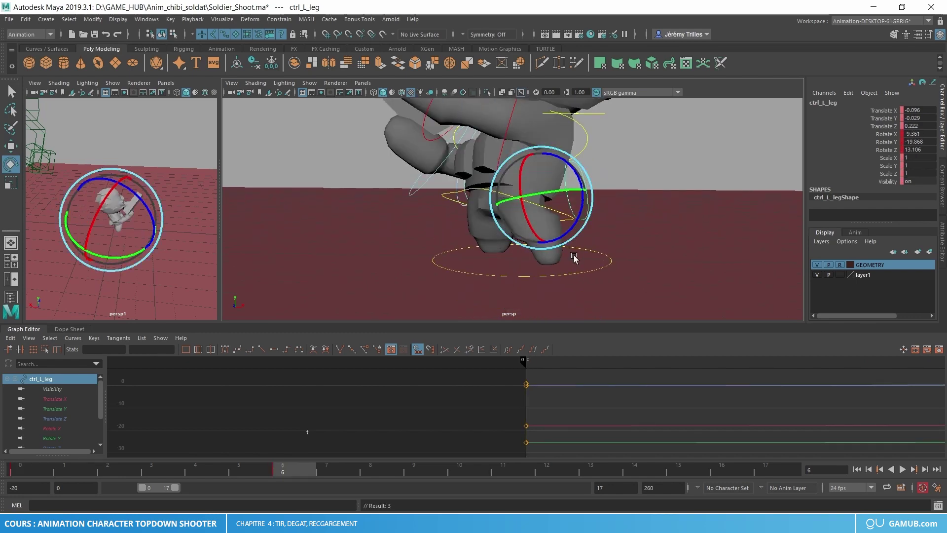
{"action": "key", "text": "w"}
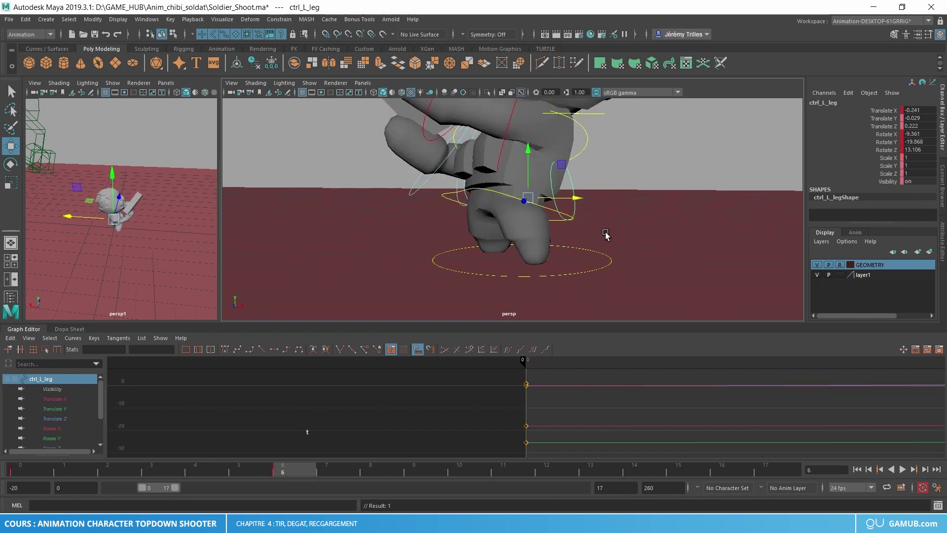
{"action": "mouse_move", "coordinate": [573, 198]}
{"action": "left_mouse_down"}
{"action": "mouse_move", "coordinate": [679, 236]}
{"action": "mouse_move", "coordinate": [689, 231]}
{"action": "left_mouse_up"}
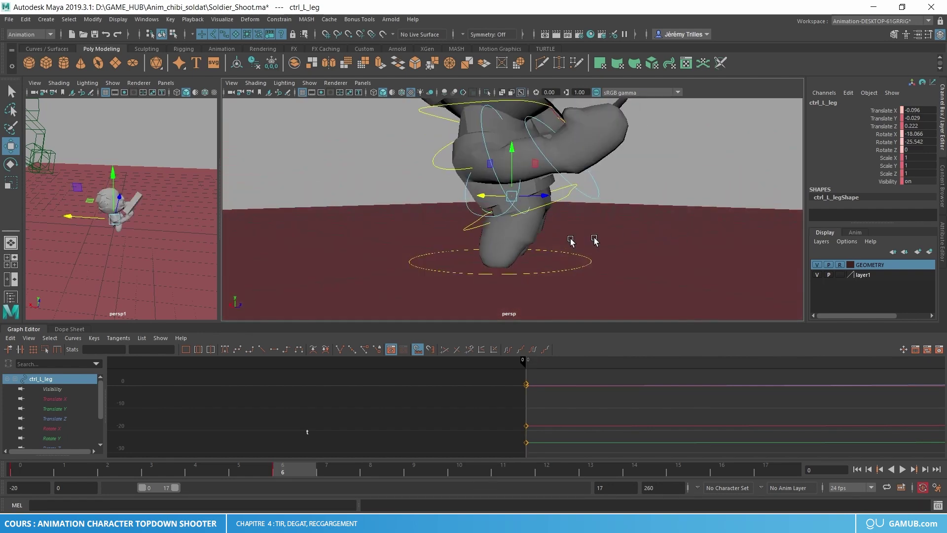
Step: Rotate ctrl_R_leg to a new frame-6 angle of 49.692 on Rotate X
{"action": "left_click", "coordinate": [508, 212]}
{"action": "left_click_drag", "start_coordinate": [508, 212], "coordinate": [474, 215], "text": "alt"}
{"action": "key", "text": "e"}
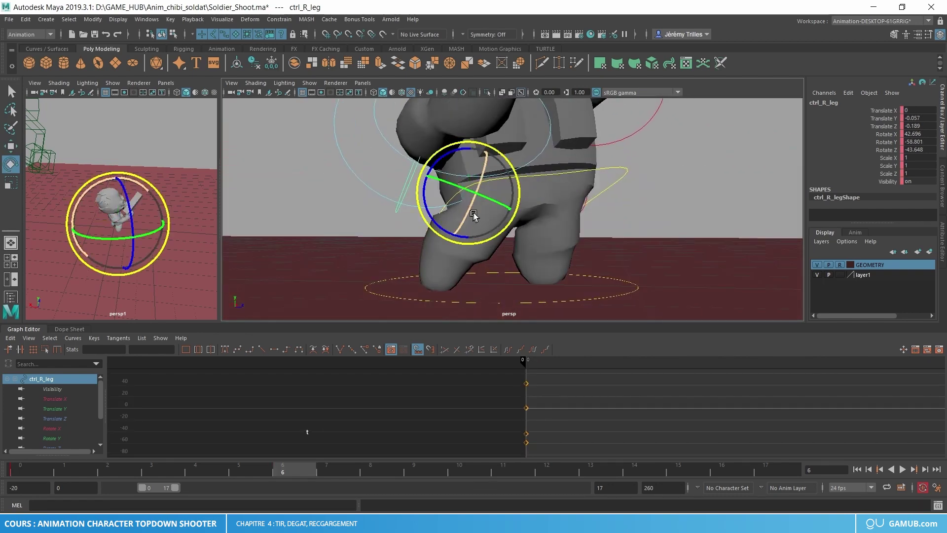
{"action": "mouse_move", "coordinate": [452, 153]}
{"action": "left_mouse_down"}
{"action": "mouse_move", "coordinate": [476, 213]}
{"action": "mouse_move", "coordinate": [617, 226]}
{"action": "left_mouse_up"}
{"action": "key", "text": "w"}
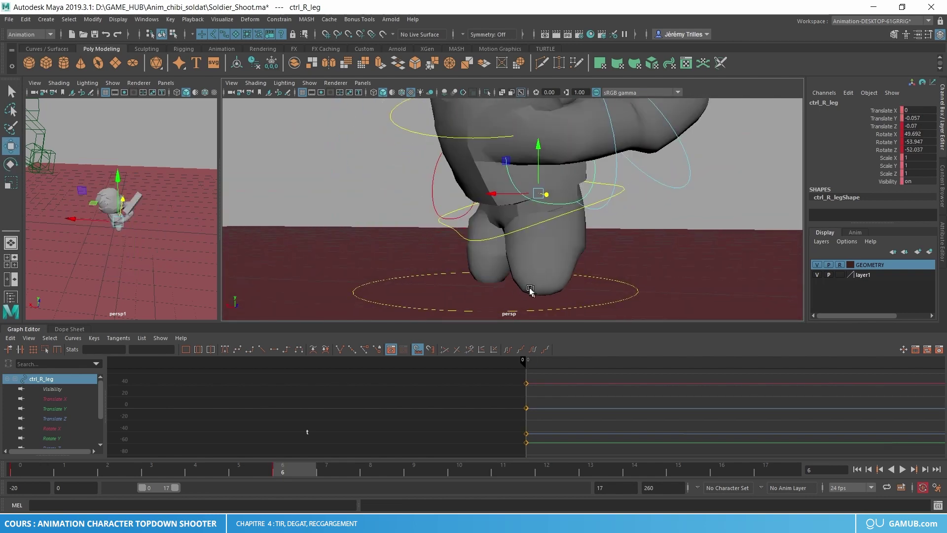
{"action": "mouse_move", "coordinate": [530, 290]}
{"action": "left_mouse_down", "text": "alt"}
{"action": "mouse_move", "coordinate": [448, 312]}
{"action": "mouse_move", "coordinate": [480, 296]}
{"action": "mouse_move", "coordinate": [534, 300]}
{"action": "mouse_move", "coordinate": [518, 238]}
{"action": "left_mouse_up", "text": "alt"}
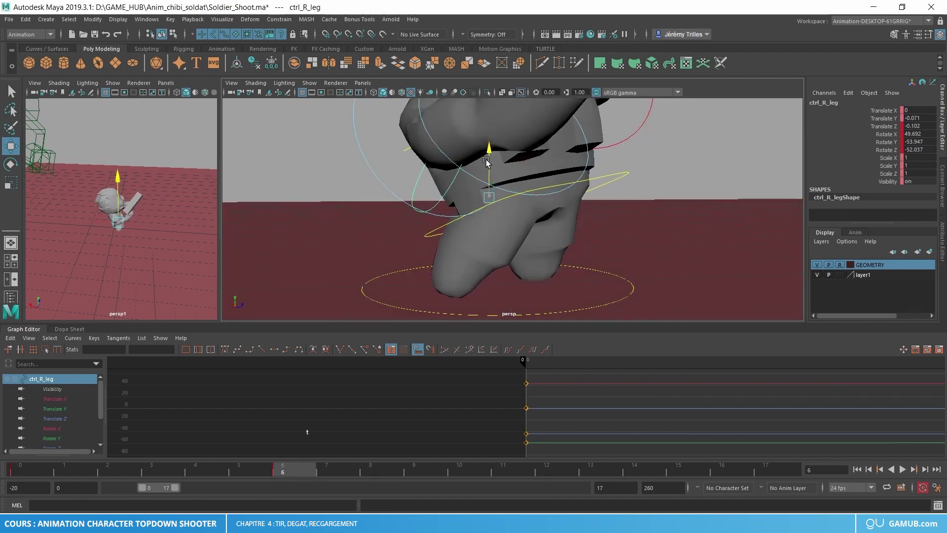
Step: Flip between frames 0 and 6 to compare the new leg poses
{"action": "key", "text": "comma"}
{"action": "key", "text": "period"}
{"action": "key", "text": "comma"}
{"action": "key", "text": "period"}
{"action": "key", "text": "comma"}
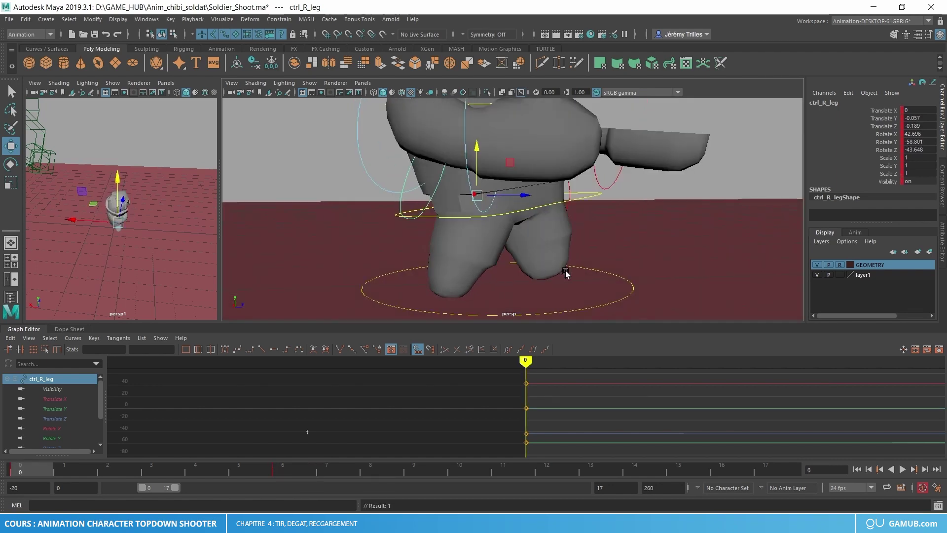
{"action": "key", "text": "period"}
{"action": "key", "text": "comma"}
{"action": "key", "text": "period"}
Step: Check the pose between keyframes, then select all rig controls and the ARME weapon
{"action": "scroll", "coordinate": [576, 221], "scroll_direction": "down", "scroll_amount": 3}
{"action": "key", "text": "comma"}
{"action": "key", "text": "period"}
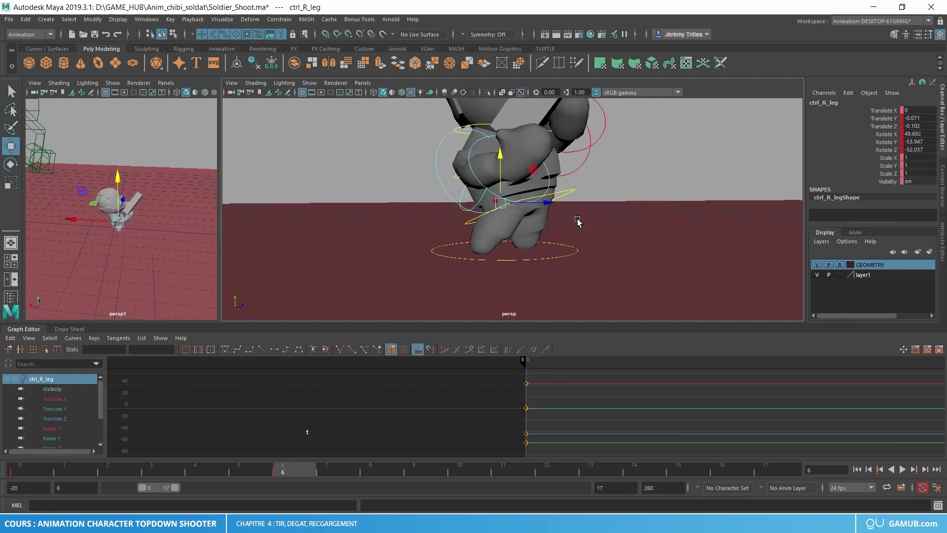
{"action": "scroll", "coordinate": [577, 221], "scroll_direction": "down", "scroll_amount": 2}
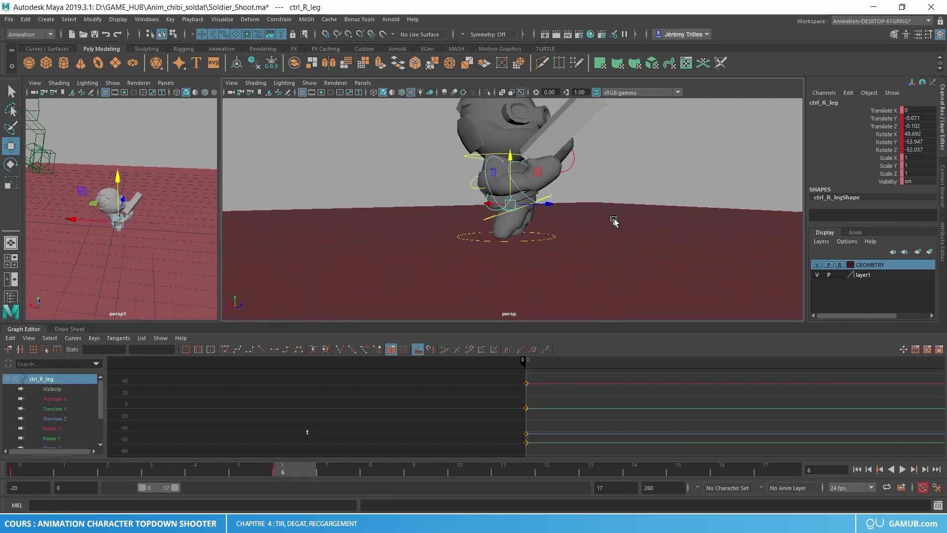
{"action": "middle_click_drag", "start_coordinate": [577, 221], "coordinate": [563, 264], "text": "alt"}
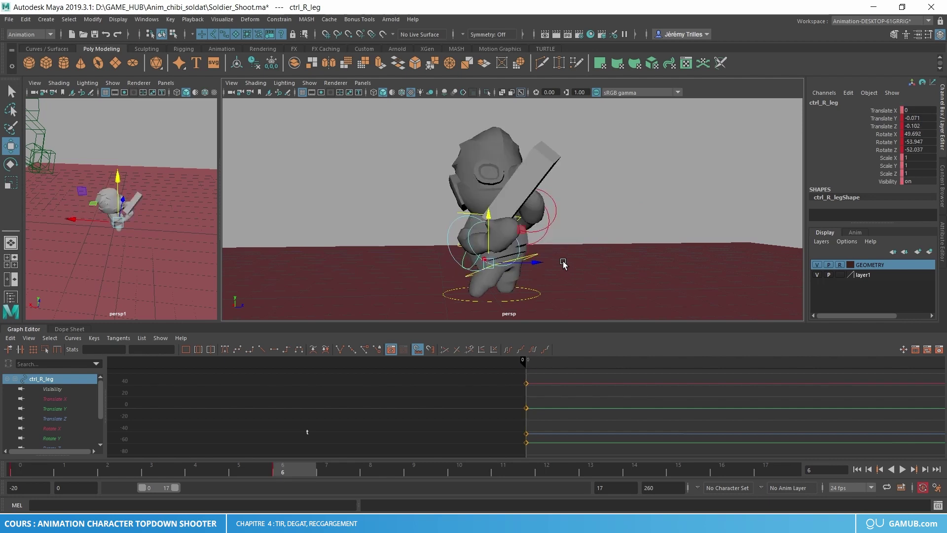
{"action": "mouse_move", "coordinate": [570, 242]}
{"action": "left_mouse_down", "text": "alt"}
{"action": "mouse_move", "coordinate": [555, 249]}
{"action": "mouse_move", "coordinate": [542, 231]}
{"action": "left_mouse_up", "text": "alt"}
{"action": "left_click_drag", "start_coordinate": [611, 316], "coordinate": [377, 185]}
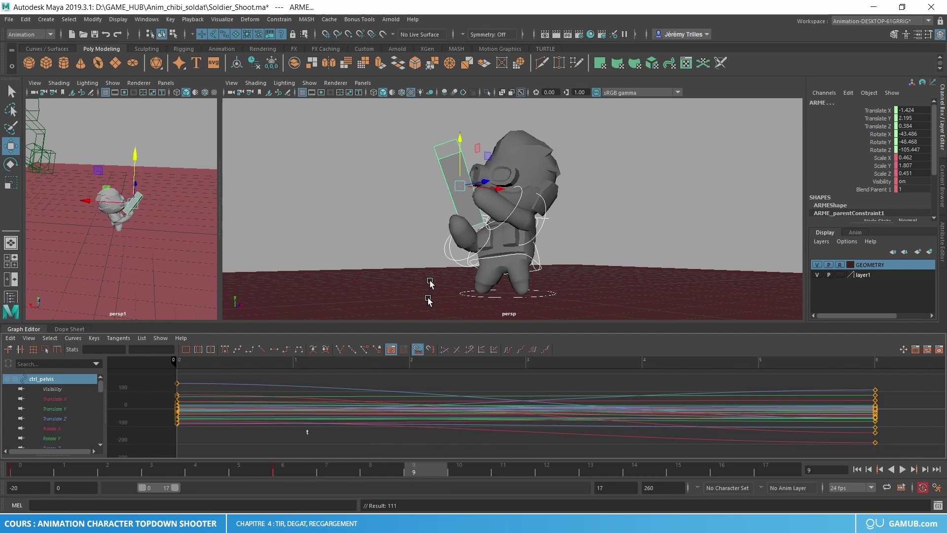
Step: Rotate ctrl_L_arm and ctrl_pelvis into new poses at frame 9
{"action": "scroll", "coordinate": [428, 300], "scroll_direction": "up", "scroll_amount": 5}
{"action": "left_click", "coordinate": [539, 274]}
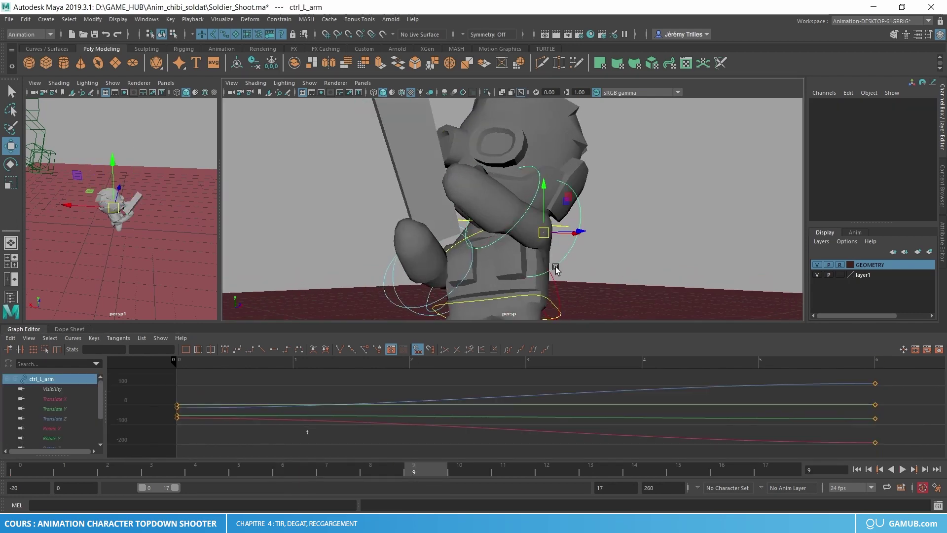
{"action": "key", "text": "e"}
{"action": "mouse_move", "coordinate": [556, 268]}
{"action": "left_mouse_down"}
{"action": "mouse_move", "coordinate": [523, 247]}
{"action": "mouse_move", "coordinate": [580, 252]}
{"action": "mouse_move", "coordinate": [634, 200]}
{"action": "mouse_move", "coordinate": [610, 175]}
{"action": "mouse_move", "coordinate": [671, 199]}
{"action": "left_mouse_up"}
{"action": "key", "text": "w"}
{"action": "left_click", "coordinate": [568, 251]}
{"action": "key", "text": "comma"}
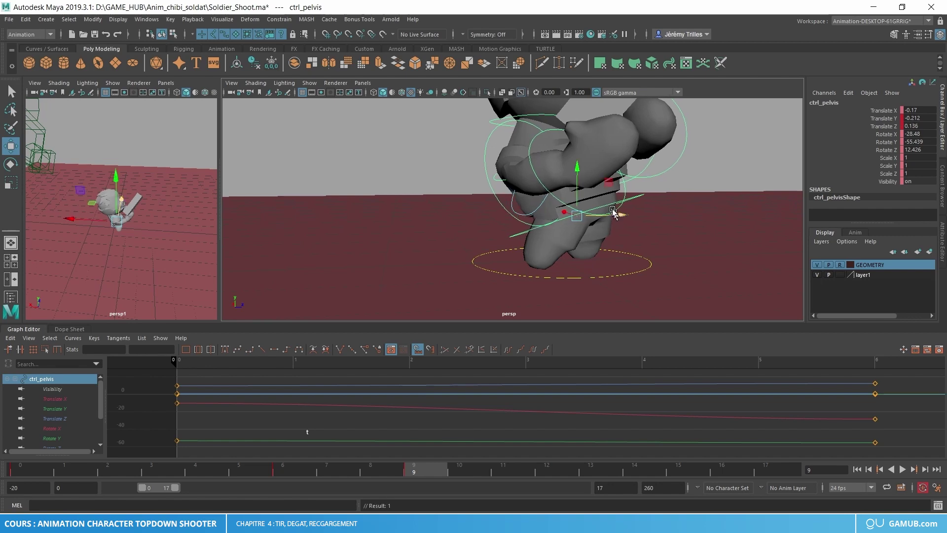
{"action": "key", "text": "e"}
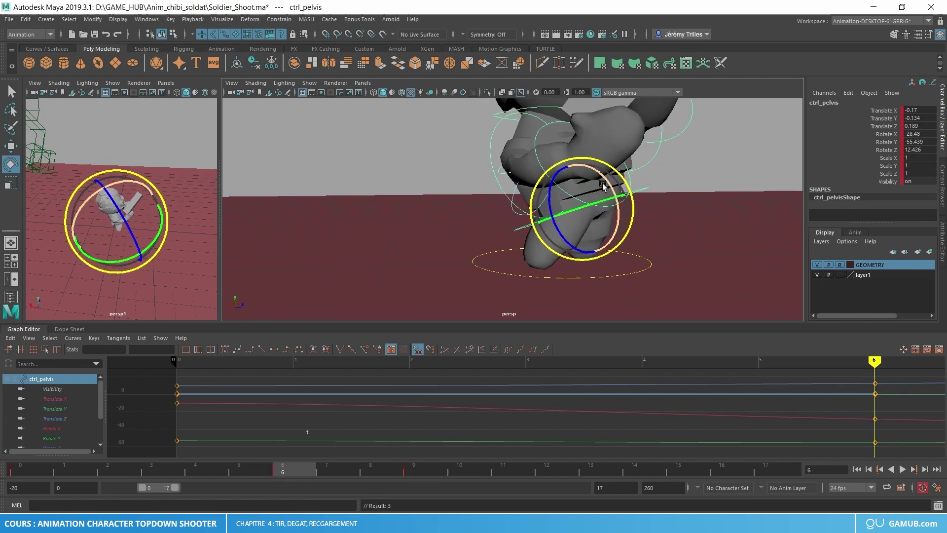
{"action": "key", "text": "period"}
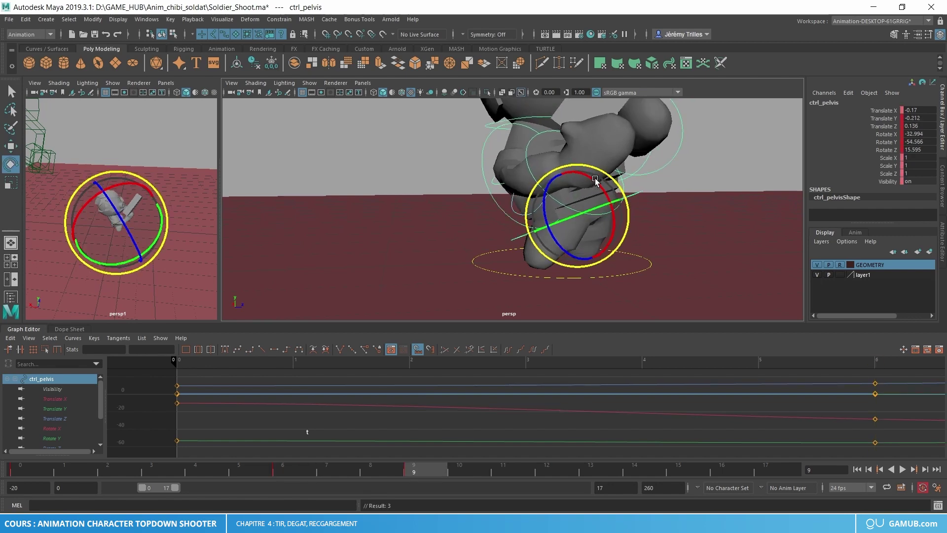
Step: Twist ctrl_L_arm further around X and Z after checking the neck control
{"action": "left_click", "coordinate": [514, 144]}
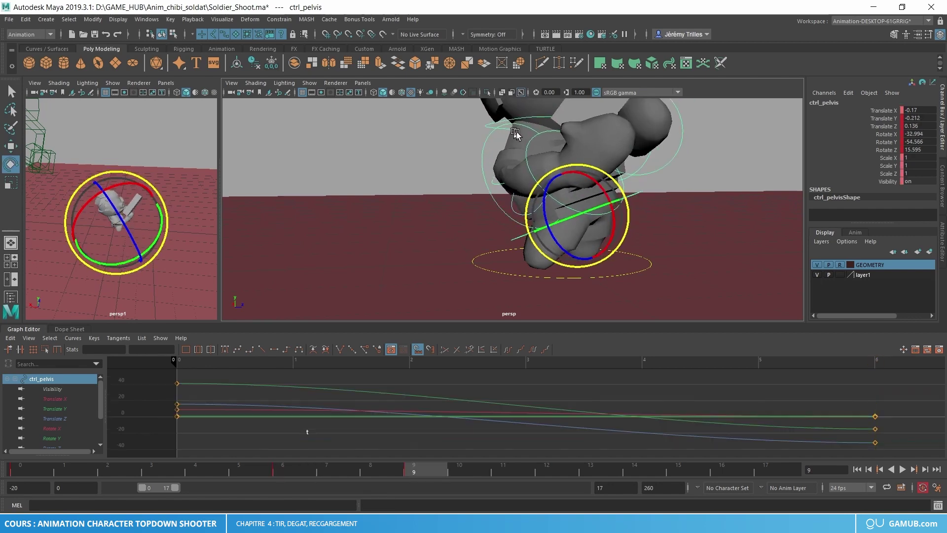
{"action": "mouse_move", "coordinate": [514, 144]}
{"action": "left_mouse_down", "text": "alt"}
{"action": "mouse_move", "coordinate": [633, 180]}
{"action": "mouse_move", "coordinate": [640, 149]}
{"action": "mouse_move", "coordinate": [619, 131]}
{"action": "left_mouse_up", "text": "alt"}
{"action": "key", "text": "w"}
{"action": "left_click", "coordinate": [665, 141]}
{"action": "key", "text": "e"}
{"action": "key", "text": "w"}
{"action": "left_click_drag", "start_coordinate": [605, 197], "coordinate": [571, 182], "text": "alt"}
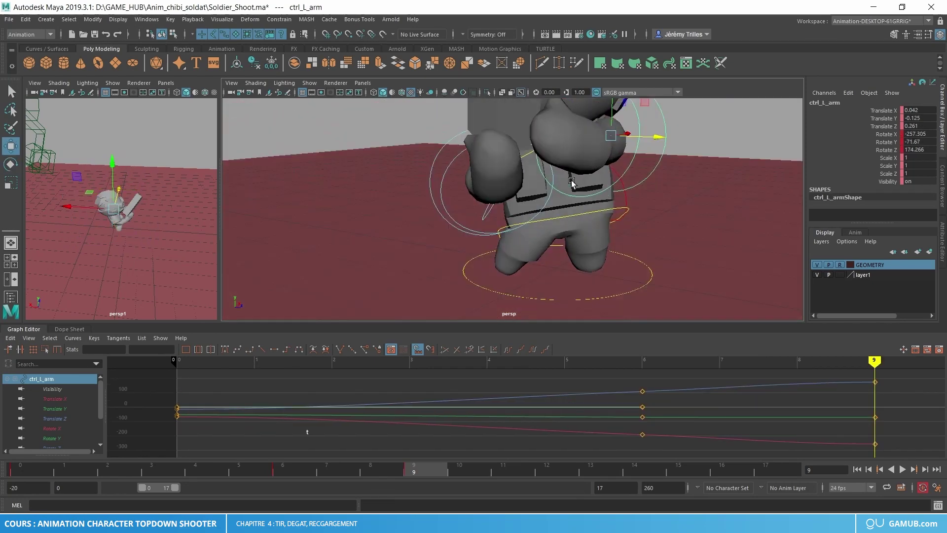
Step: Rotate ctrl_clavicle to a new angle, 8.511 on Rotate X
{"action": "left_click", "coordinate": [521, 159]}
{"action": "key", "text": "e"}
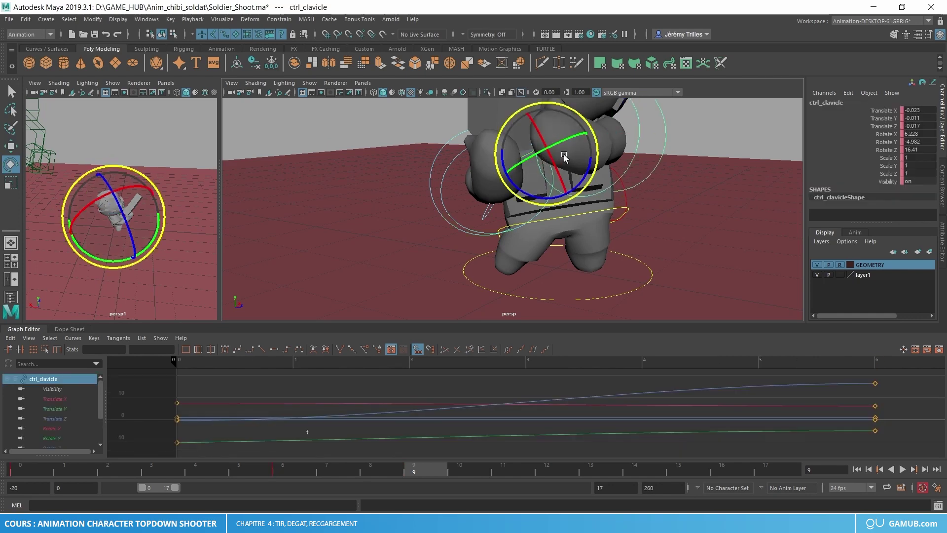
{"action": "left_click_drag", "start_coordinate": [564, 155], "coordinate": [560, 161]}
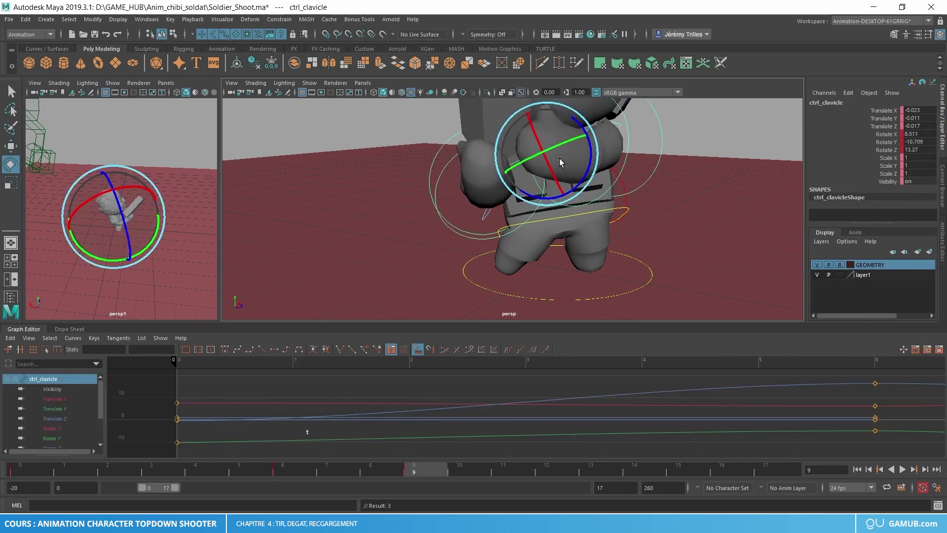
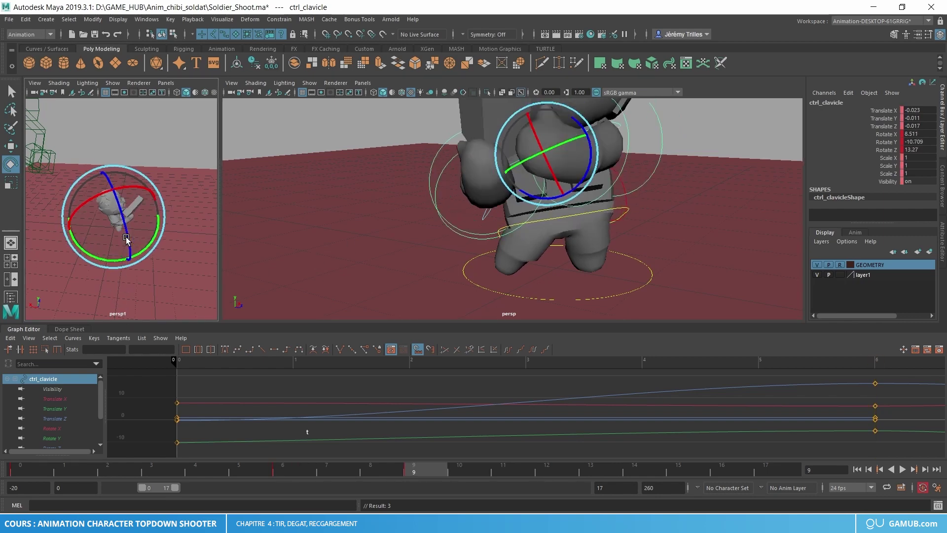
Step: Orbit behind the soldier and move the selection from clavicle and right arm to ctrl_L_wrist
{"action": "mouse_move", "coordinate": [328, 228]}
{"action": "left_mouse_down", "text": "alt"}
{"action": "mouse_move", "coordinate": [500, 282]}
{"action": "mouse_move", "coordinate": [515, 254]}
{"action": "mouse_move", "coordinate": [494, 271]}
{"action": "left_mouse_up", "text": "alt"}
{"action": "key", "text": "w"}
{"action": "left_click", "coordinate": [512, 256]}
{"action": "left_click", "coordinate": [518, 259]}
{"action": "key", "text": "e"}
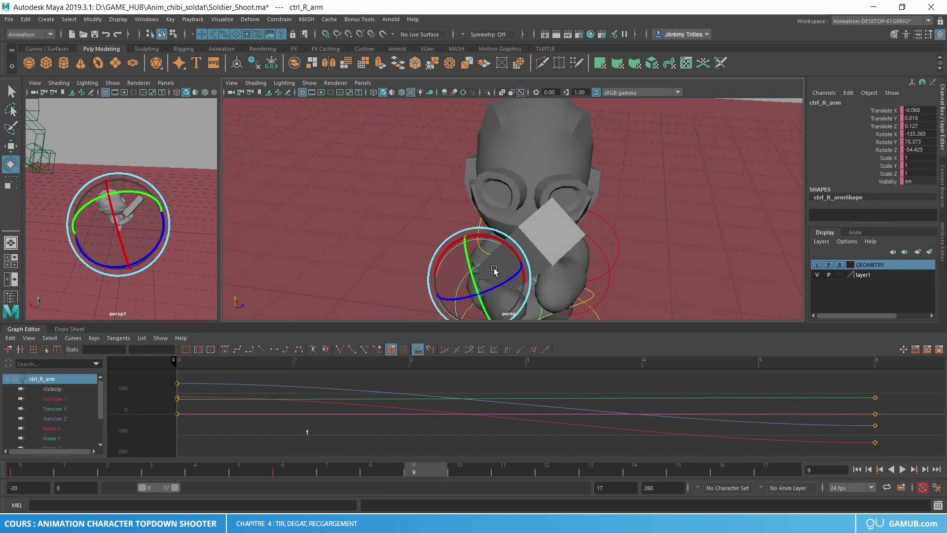
{"action": "left_click", "coordinate": [599, 250]}
{"action": "mouse_move", "coordinate": [605, 251]}
{"action": "left_mouse_down", "text": "alt"}
{"action": "mouse_move", "coordinate": [614, 197]}
{"action": "mouse_move", "coordinate": [620, 209]}
{"action": "left_mouse_up", "text": "alt"}
{"action": "left_click", "coordinate": [614, 206]}
Step: Nudge the left wrist slightly at frame 9, comparing it against the frame 6 key
{"action": "key", "text": "w"}
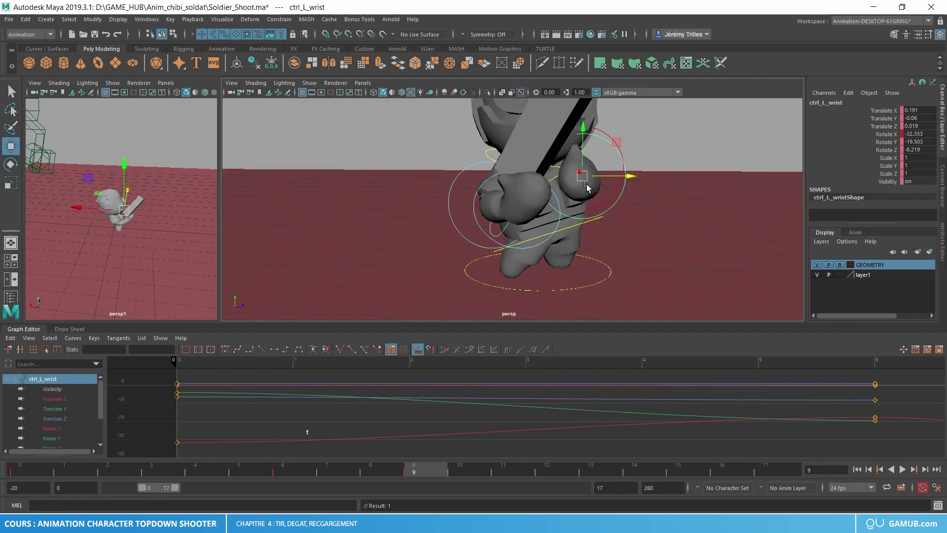
{"action": "left_click_drag", "start_coordinate": [576, 178], "coordinate": [578, 177]}
{"action": "mouse_move", "coordinate": [579, 177]}
{"action": "left_mouse_down", "text": "alt"}
{"action": "mouse_move", "coordinate": [486, 207]}
{"action": "mouse_move", "coordinate": [469, 202]}
{"action": "left_mouse_up", "text": "alt"}
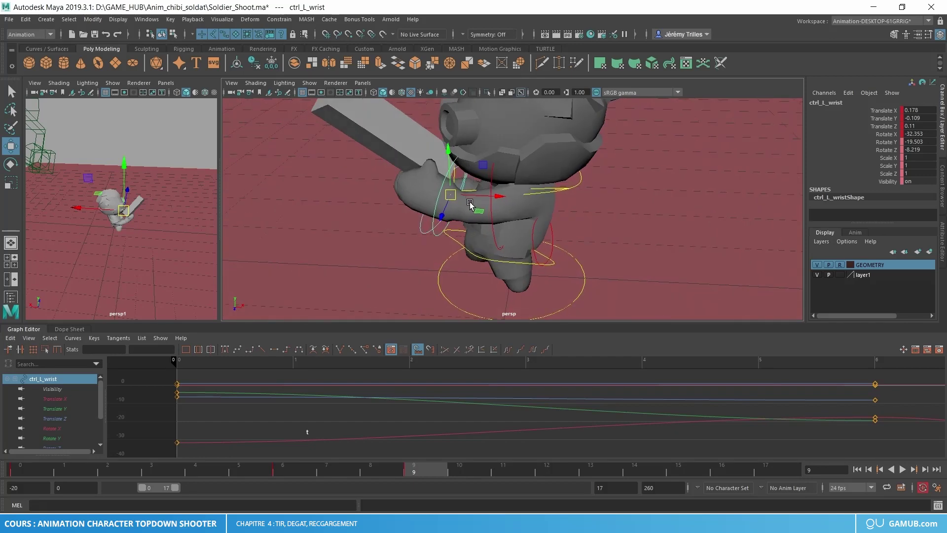
{"action": "key", "text": "comma"}
{"action": "key", "text": "period"}
{"action": "key", "text": "comma"}
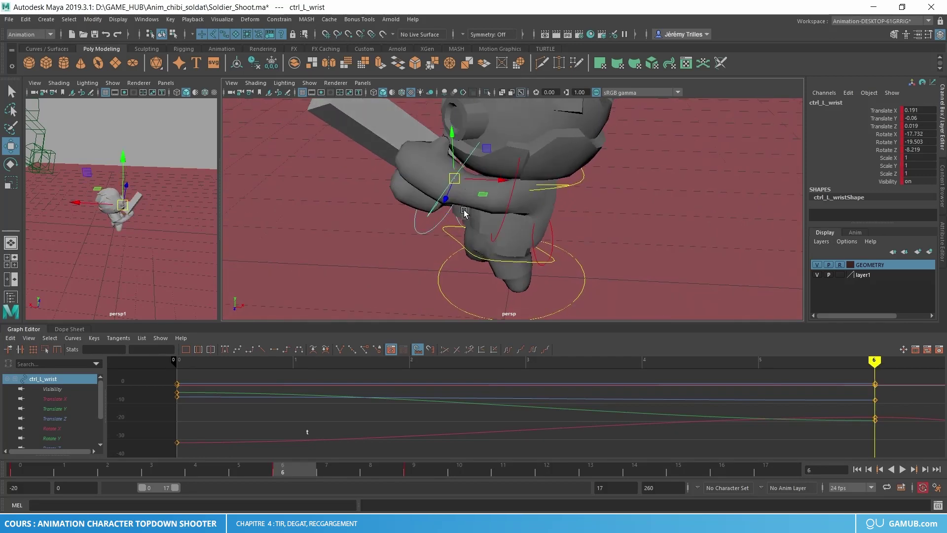
{"action": "key", "text": "period"}
Step: Play back the shooting motion twice and orbit around the character to review it
{"action": "key", "text": "alt+v"}
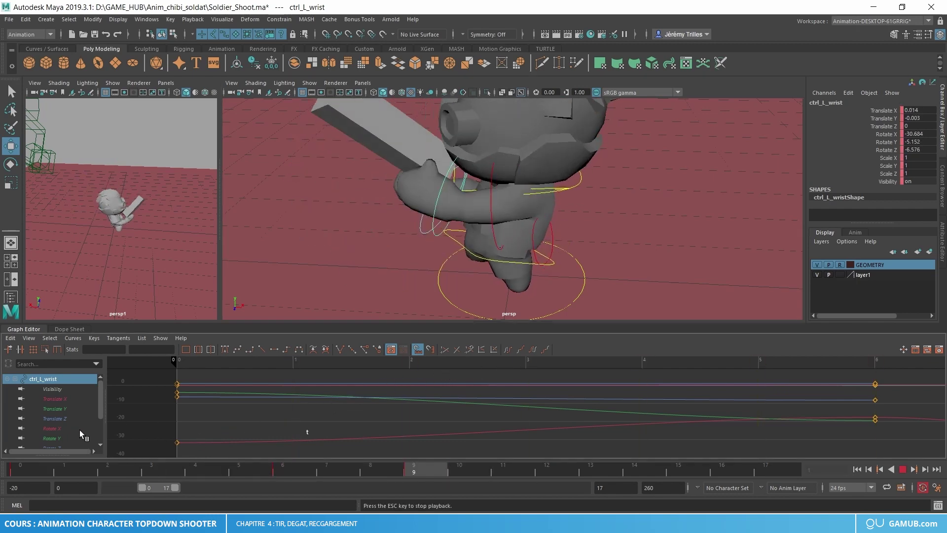
{"action": "key", "text": "Escape"}
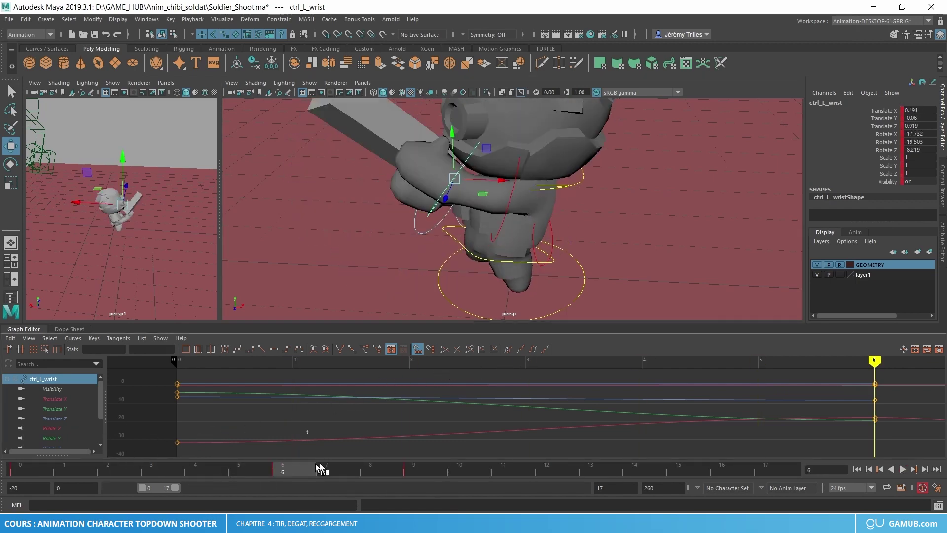
{"action": "key", "text": "alt+v"}
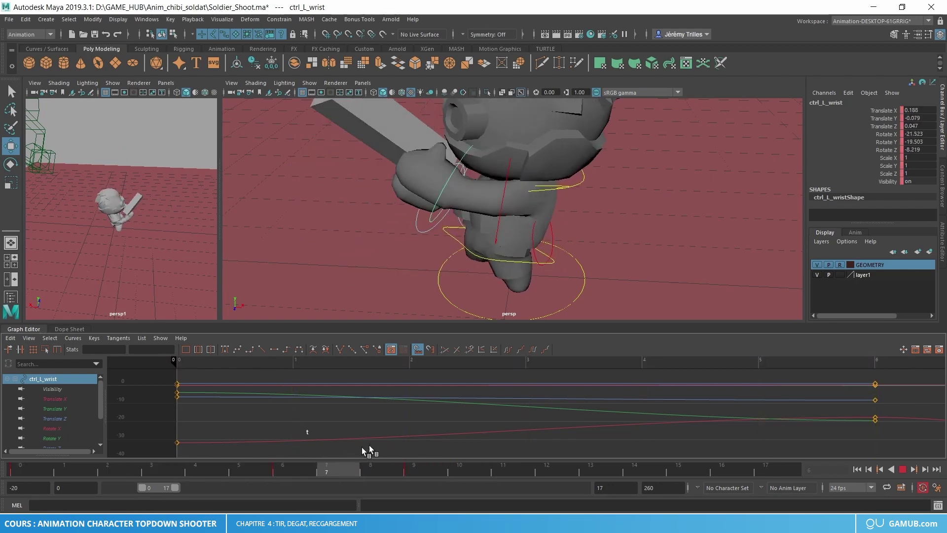
{"action": "key", "text": "Escape"}
{"action": "left_click_drag", "start_coordinate": [469, 222], "coordinate": [516, 250], "text": "alt"}
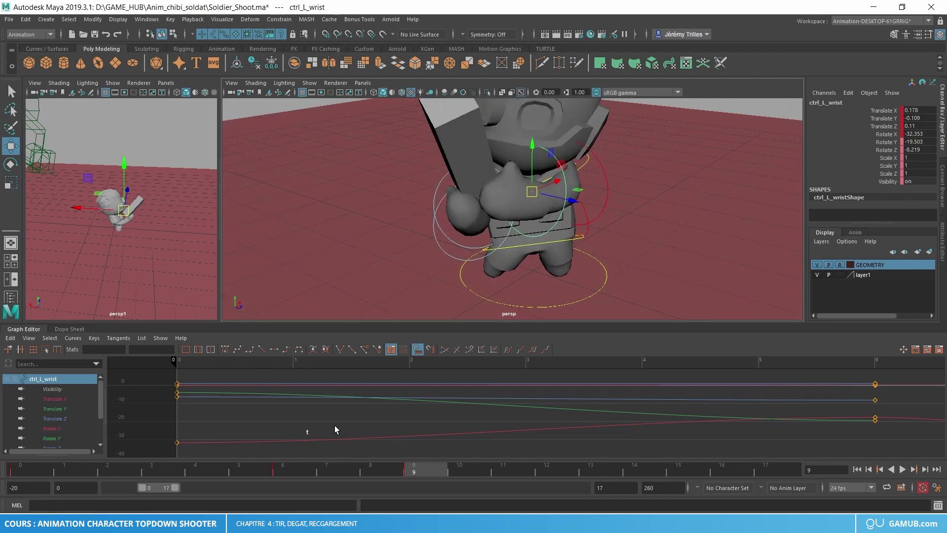
{"action": "left_click_drag", "start_coordinate": [508, 139], "coordinate": [609, 169], "text": "alt"}
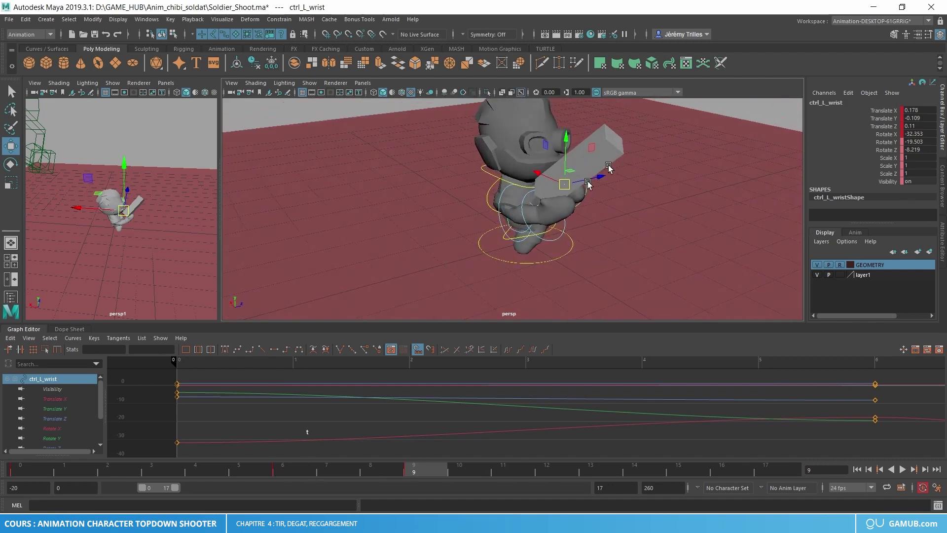
Step: Scrub to frames 6 and 5, then select the right wrist control for rotation
{"action": "left_click", "coordinate": [295, 464]}
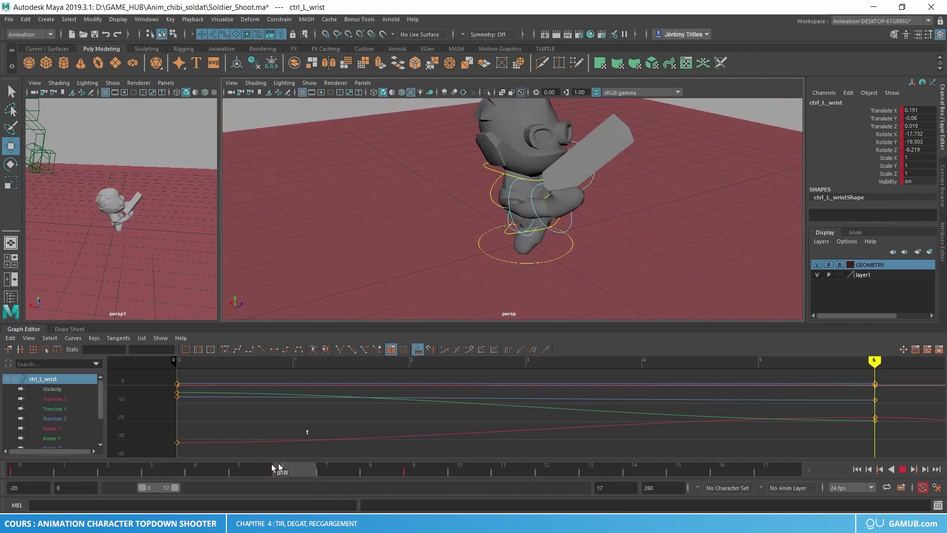
{"action": "mouse_move", "coordinate": [272, 464]}
{"action": "left_mouse_down"}
{"action": "mouse_move", "coordinate": [217, 467]}
{"action": "mouse_move", "coordinate": [278, 463]}
{"action": "left_mouse_up"}
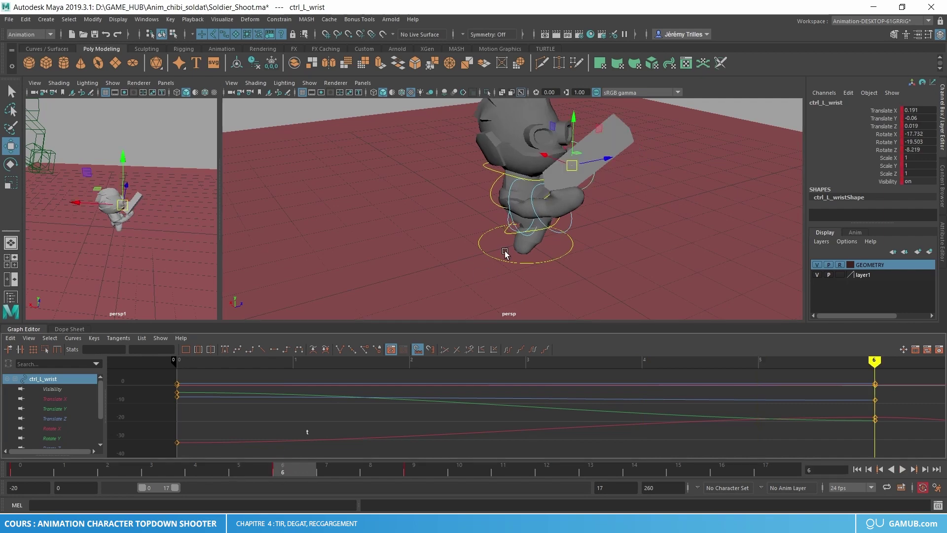
{"action": "left_click", "coordinate": [531, 204]}
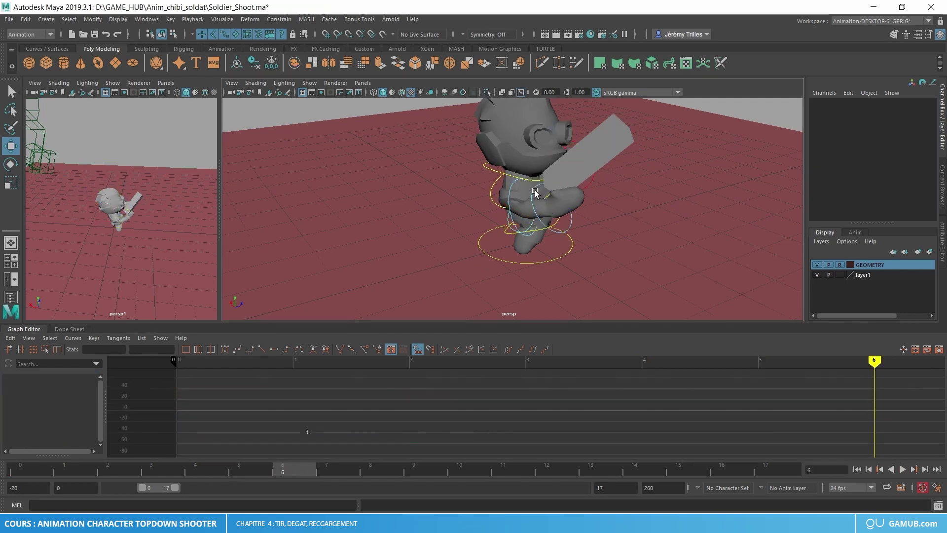
{"action": "left_click", "coordinate": [539, 192]}
{"action": "key", "text": "e"}
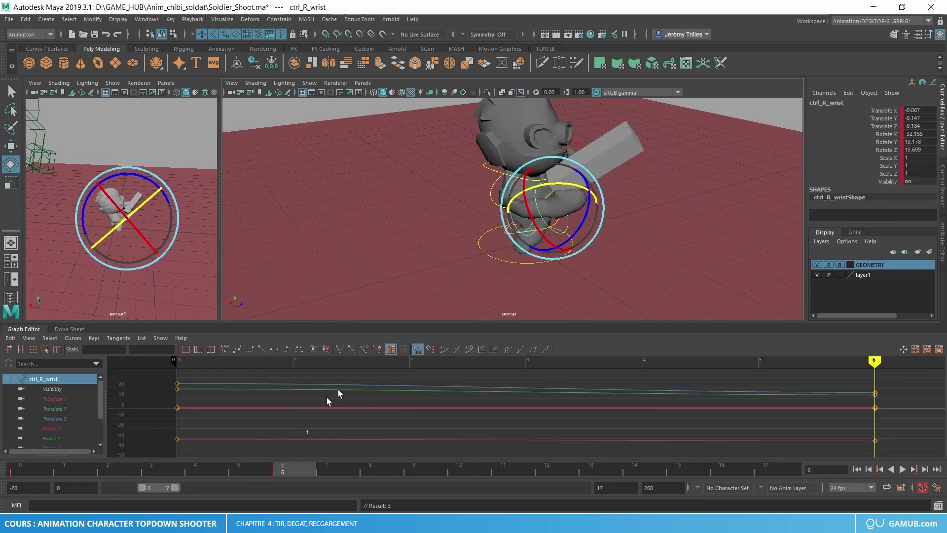
Step: Go to frame 9 and play back to check the re-angled right wrist
{"action": "left_click", "coordinate": [409, 470]}
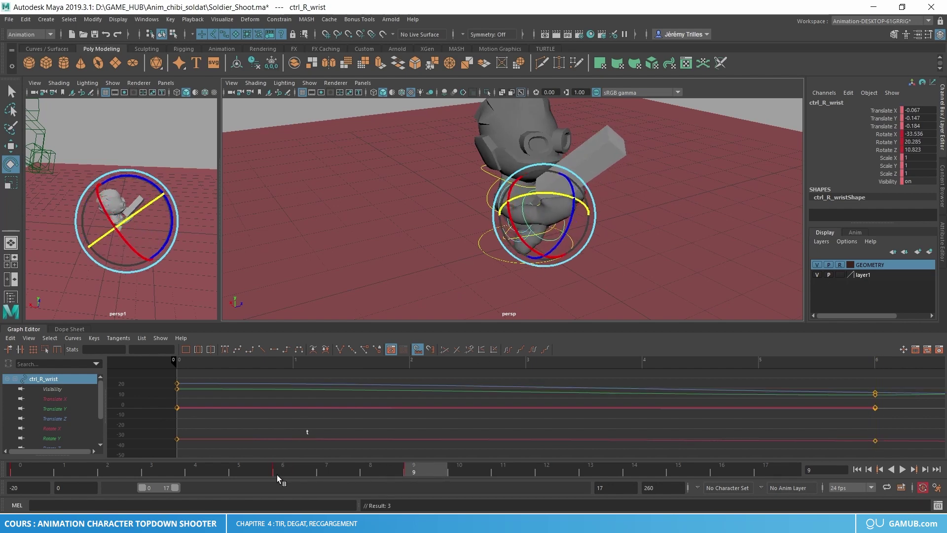
{"action": "key", "text": "alt+v"}
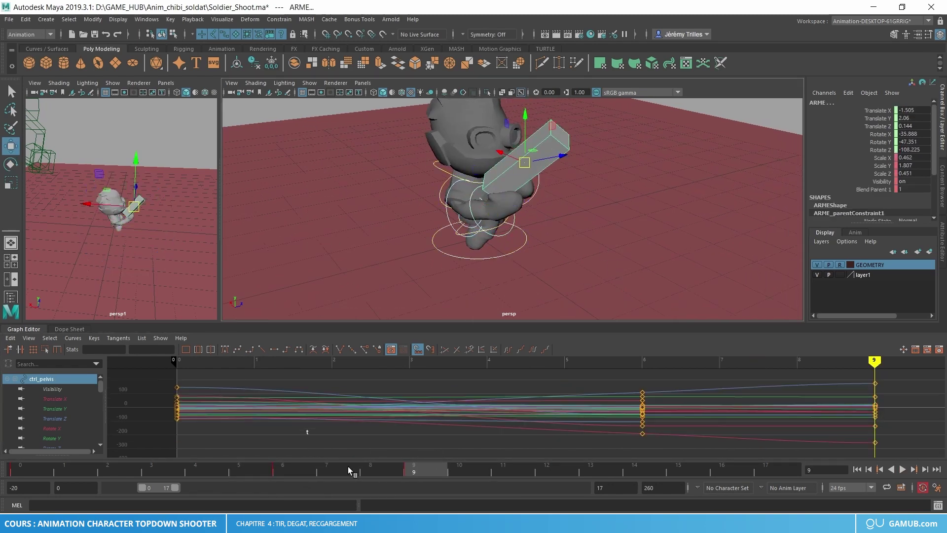
Step: Key the whole rig at frame 9, then copy keys on the timeline and paste them
{"action": "key", "text": "s"}
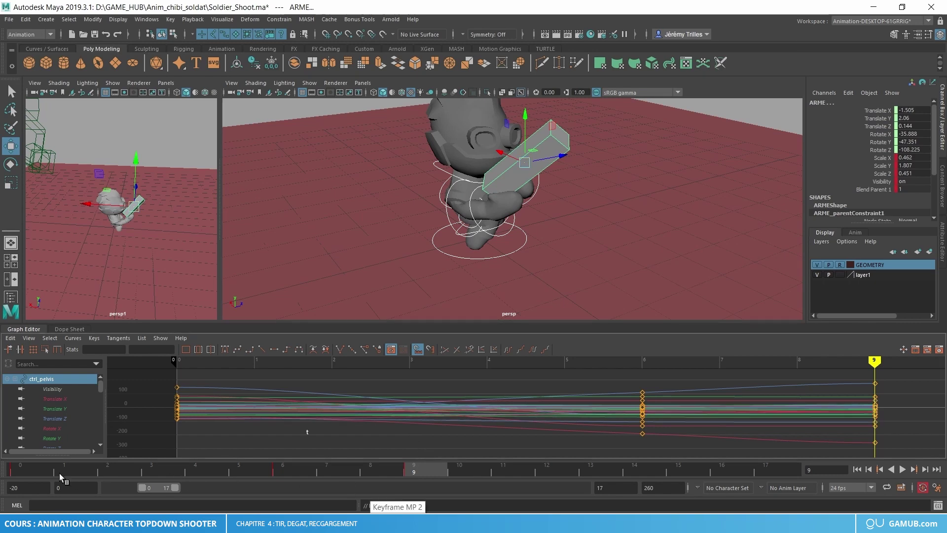
{"action": "left_click", "coordinate": [37, 468]}
{"action": "right_click", "coordinate": [37, 469]}
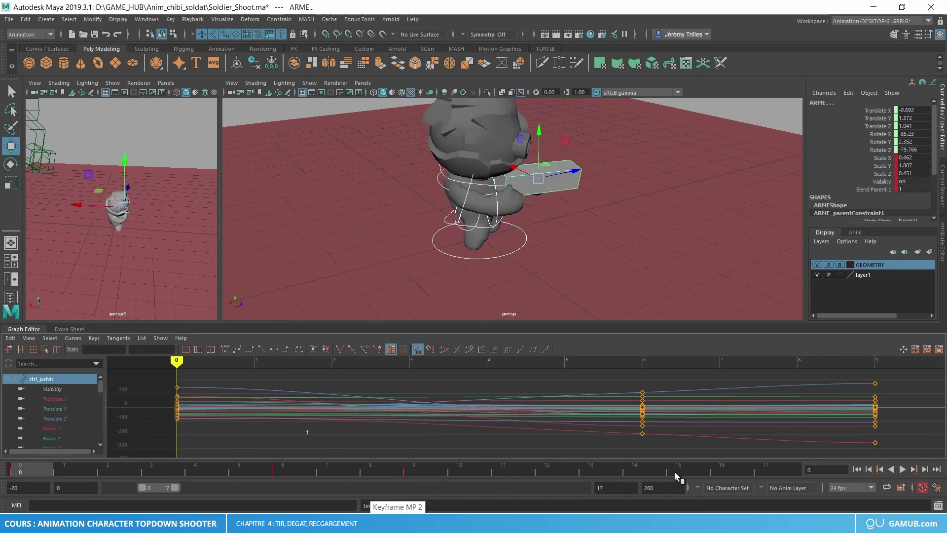
{"action": "key", "text": "alt+v"}
{"action": "right_click", "coordinate": [774, 471]}
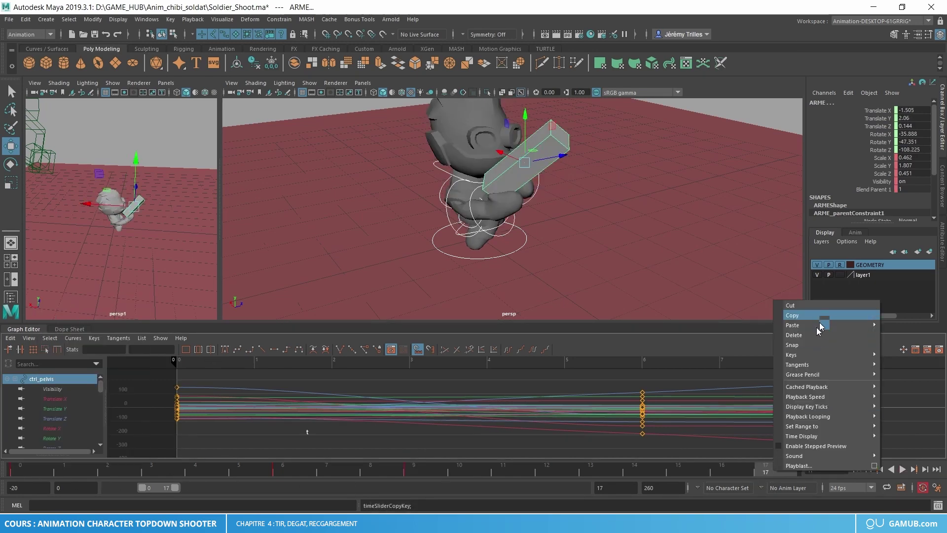
{"action": "left_click", "coordinate": [740, 328]}
{"action": "left_click", "coordinate": [558, 471]}
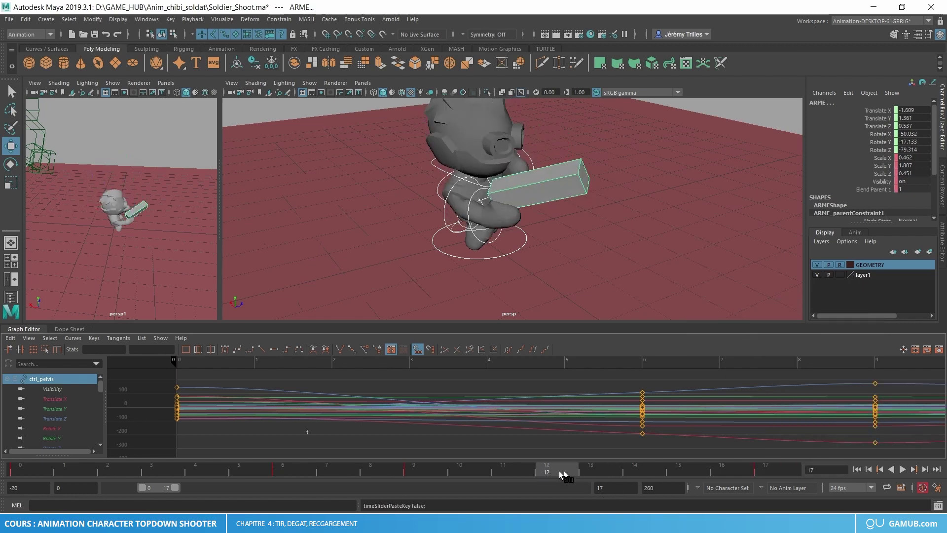
{"action": "key", "text": "alt+v"}
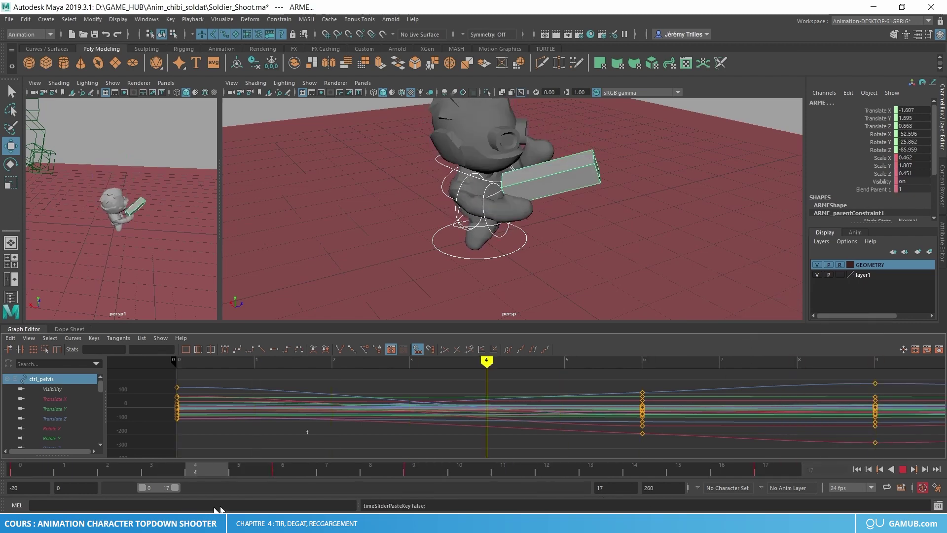
Step: Step back to frame 5, key all rig controls, and select frames 6–10
{"action": "key", "text": "alt+comma"}
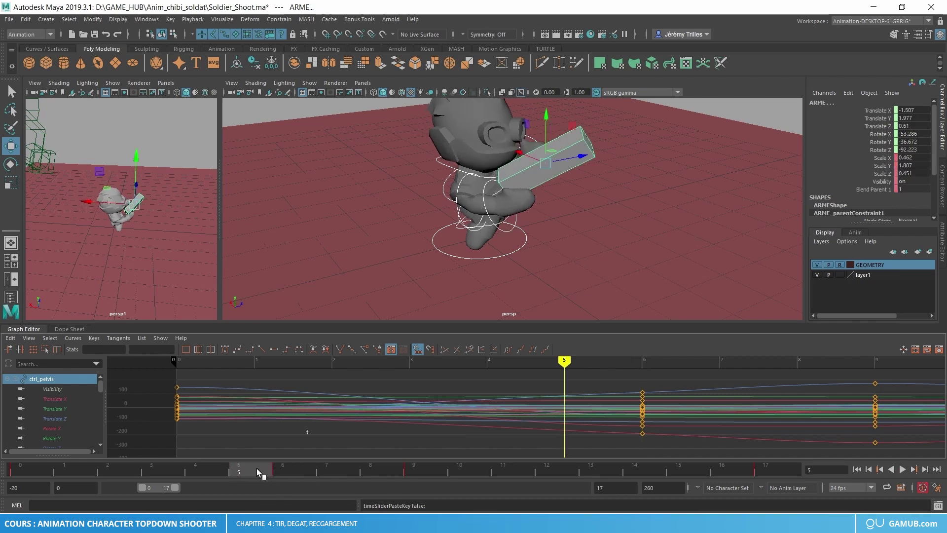
{"action": "key", "text": "s"}
{"action": "left_click_drag", "start_coordinate": [272, 466], "coordinate": [437, 471]}
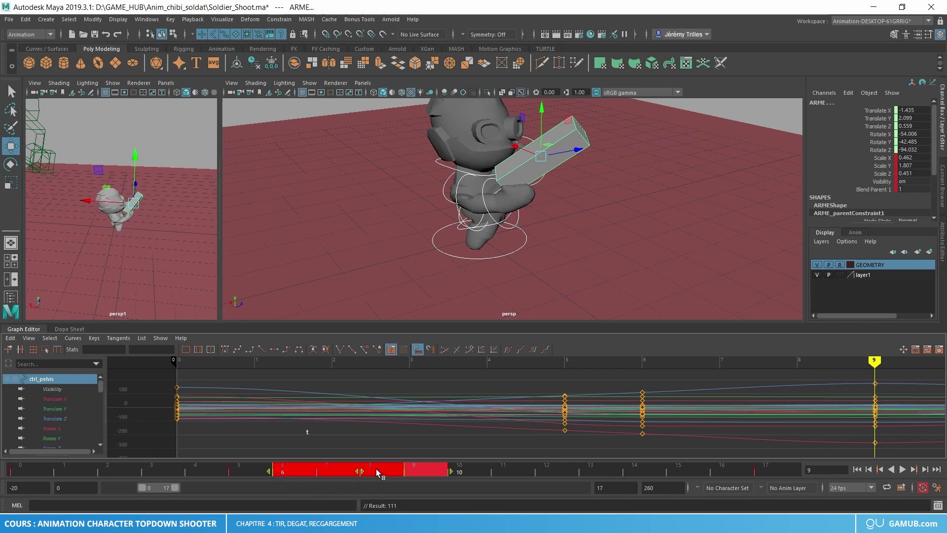
Step: Shift the selected keys from frame 6 to 8, then scrub frames 5–12 and play back
{"action": "left_click_drag", "start_coordinate": [357, 471], "coordinate": [454, 463]}
{"action": "left_click_drag", "start_coordinate": [252, 471], "coordinate": [197, 486]}
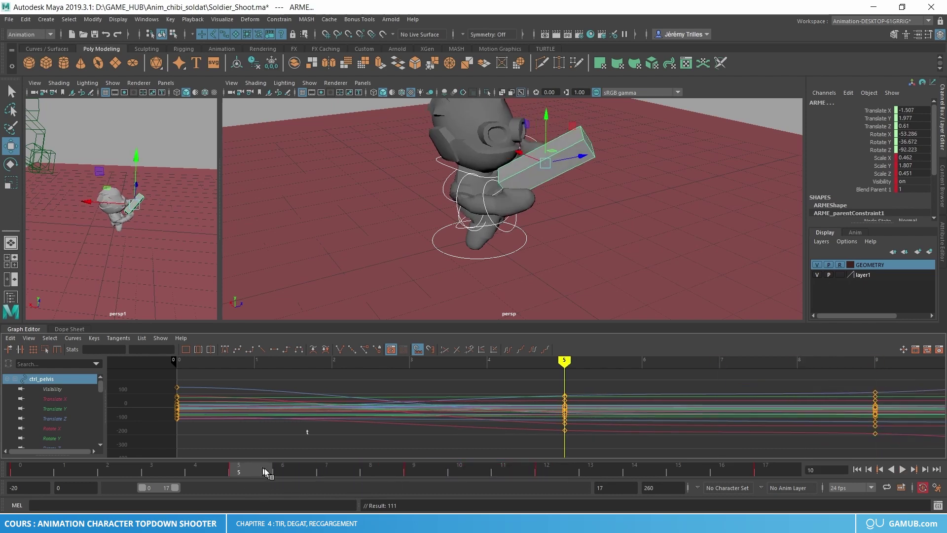
{"action": "key", "text": "alt+v"}
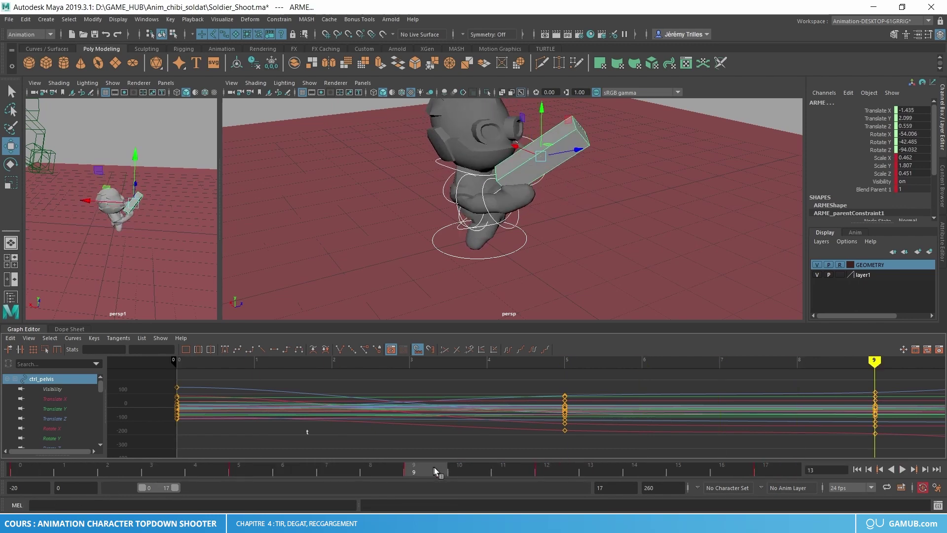
{"action": "key", "text": "Escape"}
{"action": "mouse_move", "coordinate": [518, 473]}
{"action": "left_mouse_down"}
{"action": "mouse_move", "coordinate": [547, 467]}
{"action": "mouse_move", "coordinate": [525, 471]}
{"action": "left_mouse_up"}
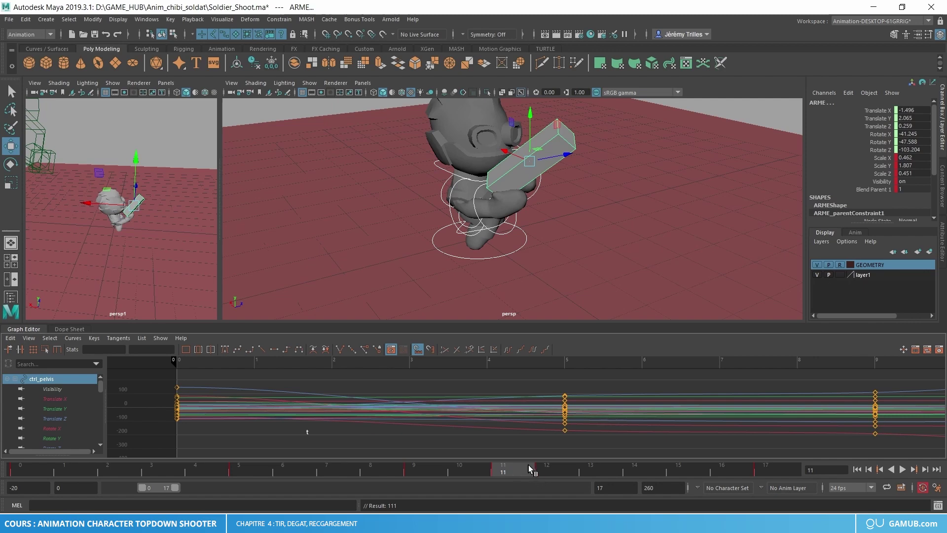
{"action": "left_click_drag", "start_coordinate": [528, 466], "coordinate": [551, 474]}
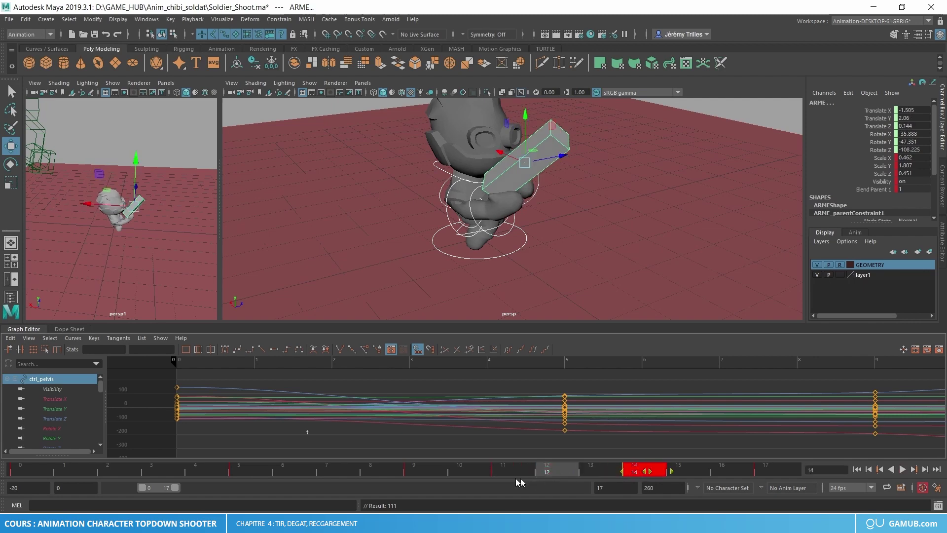
{"action": "key", "text": "alt+v"}
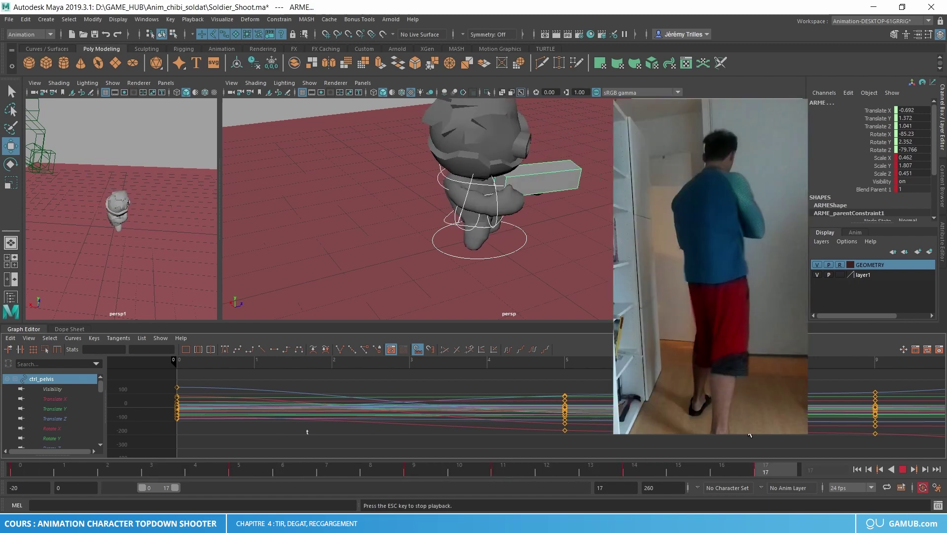
Step: Replay the animation several times, stopping at frames 14, 9 and 5 to review
{"action": "key", "text": "Escape"}
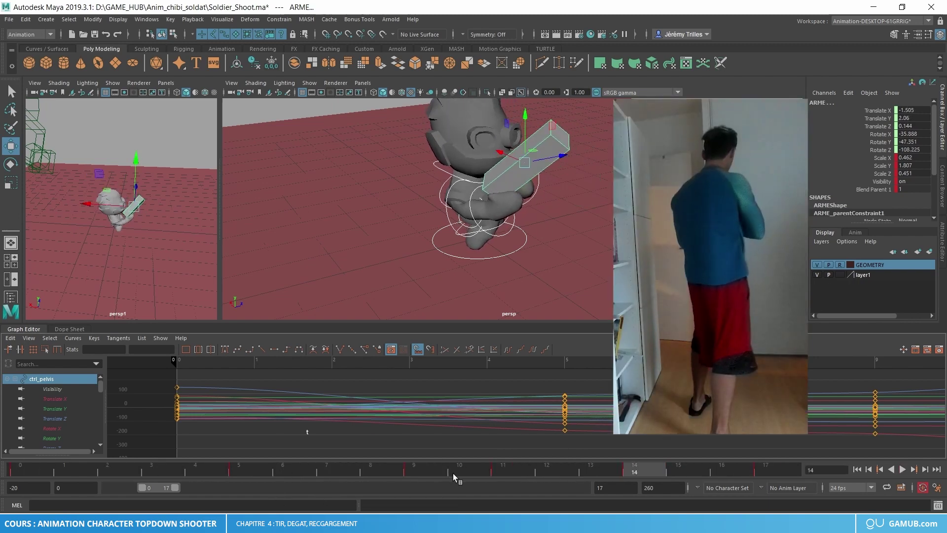
{"action": "key", "text": "alt+v"}
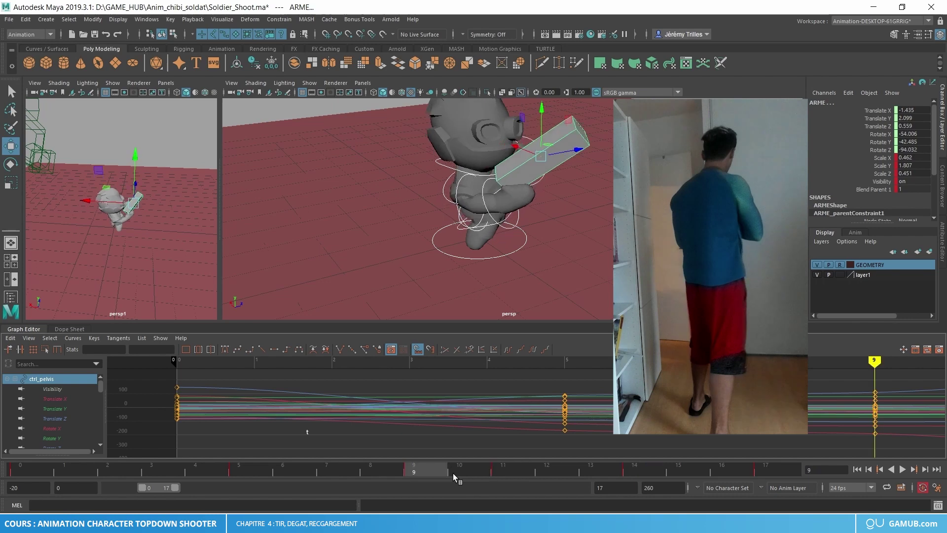
{"action": "key", "text": "alt+shift+v"}
{"action": "key", "text": "alt+v"}
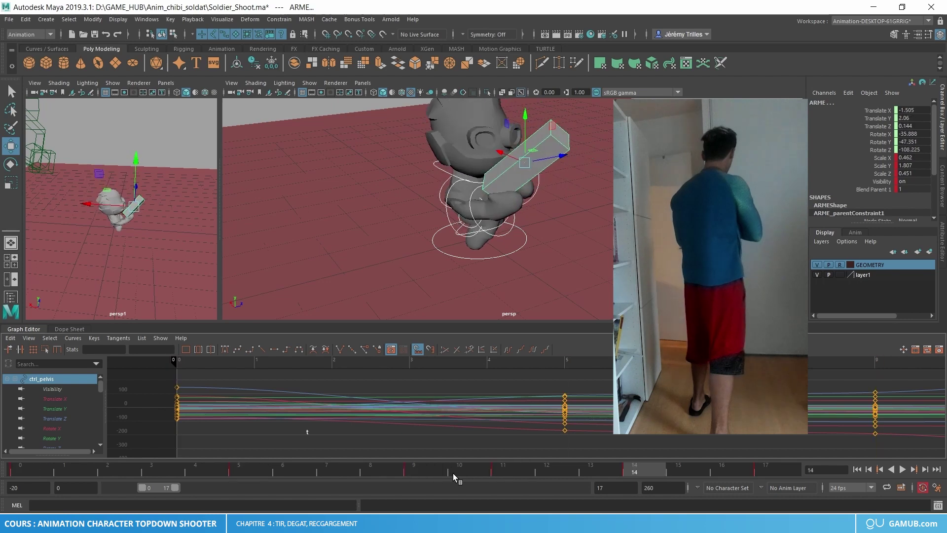
{"action": "key", "text": "Escape"}
{"action": "key", "text": "alt+v"}
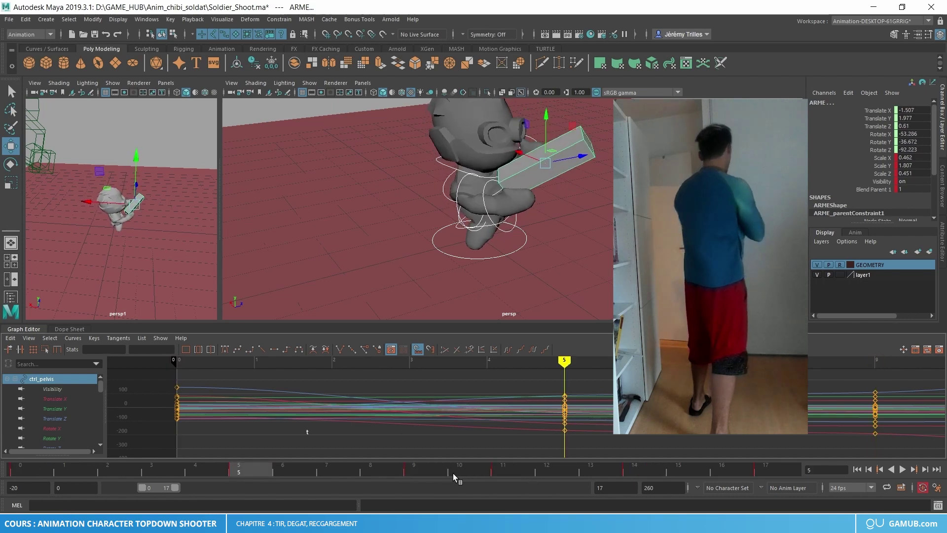
{"action": "key", "text": "Escape"}
Step: Select the clavicle control for rotation at frame 9, then scrub back to frame 5
{"action": "left_click_drag", "start_coordinate": [476, 208], "coordinate": [536, 199], "text": "alt"}
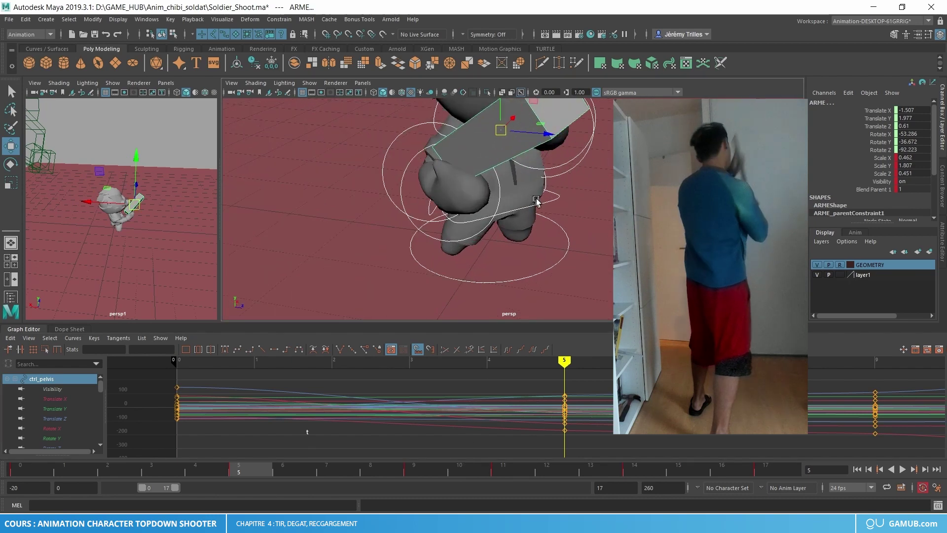
{"action": "left_click_drag", "start_coordinate": [516, 161], "coordinate": [573, 176], "text": "alt"}
{"action": "left_click", "coordinate": [575, 176]}
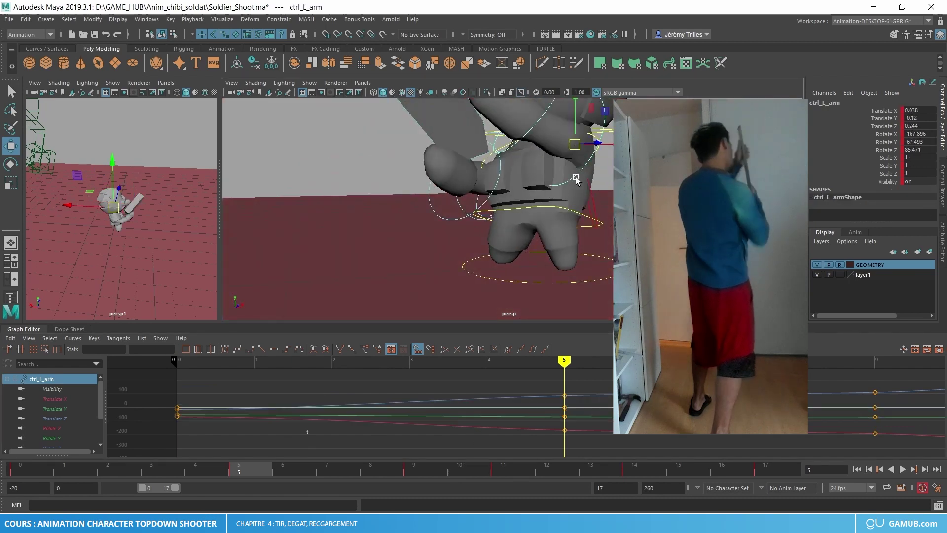
{"action": "left_click", "coordinate": [413, 469]}
{"action": "mouse_move", "coordinate": [494, 237]}
{"action": "left_mouse_down", "text": "alt"}
{"action": "mouse_move", "coordinate": [587, 197]}
{"action": "mouse_move", "coordinate": [542, 212]}
{"action": "mouse_move", "coordinate": [554, 227]}
{"action": "mouse_move", "coordinate": [471, 176]}
{"action": "mouse_move", "coordinate": [493, 143]}
{"action": "mouse_move", "coordinate": [474, 129]}
{"action": "mouse_move", "coordinate": [445, 166]}
{"action": "mouse_move", "coordinate": [464, 148]}
{"action": "left_mouse_up", "text": "alt"}
{"action": "left_click", "coordinate": [514, 156]}
{"action": "key", "text": "e"}
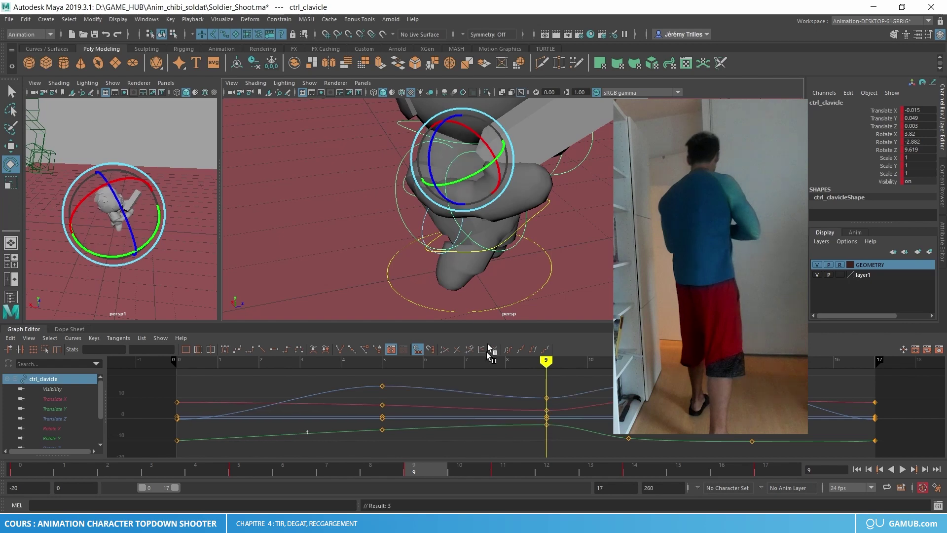
{"action": "left_click_drag", "start_coordinate": [411, 469], "coordinate": [253, 473]}
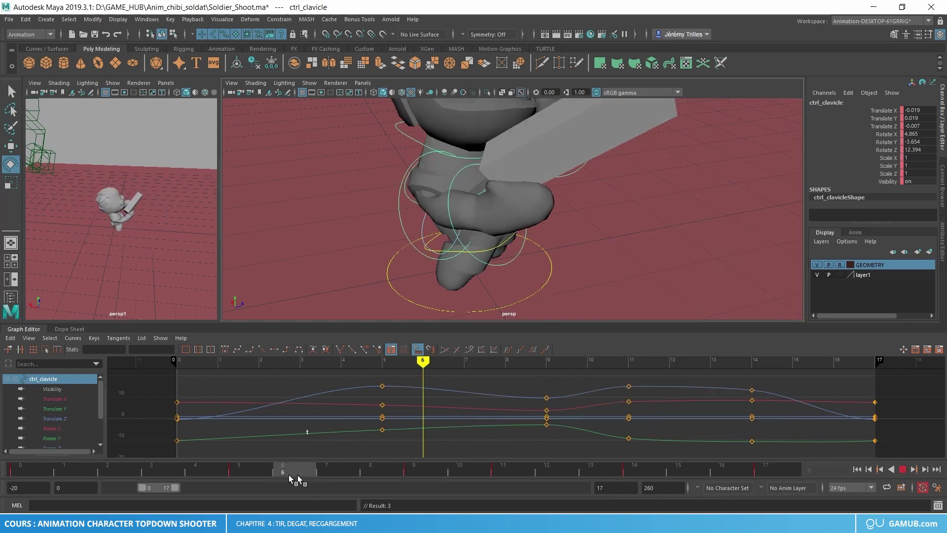
Step: Delete the clavicle key at frame 5 and move its frame 7 key to frame 5
{"action": "right_click", "coordinate": [250, 473]}
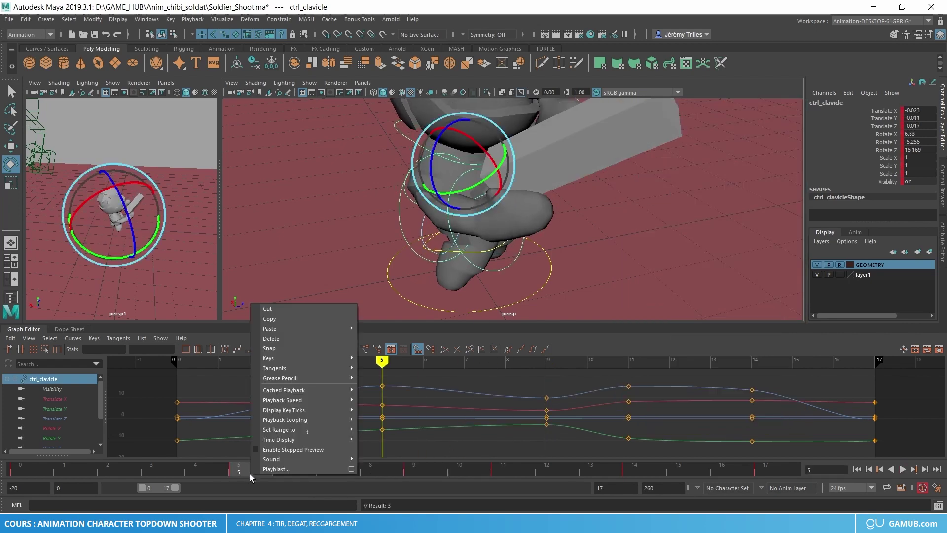
{"action": "left_click", "coordinate": [275, 338]}
{"action": "left_click_drag", "start_coordinate": [390, 474], "coordinate": [265, 472]}
{"action": "left_click", "coordinate": [338, 467], "text": "shift"}
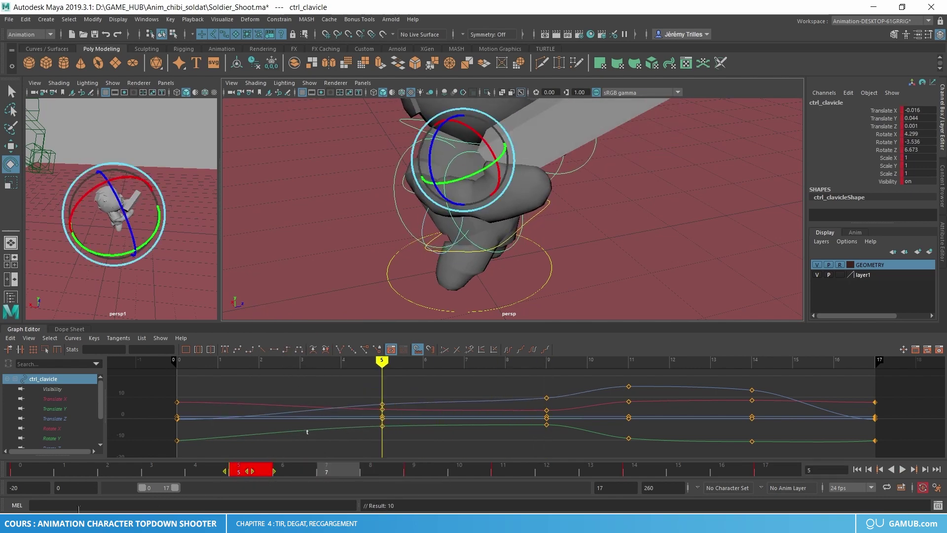
Step: Play back the revised clavicle motion, zoomed out, stopping at frame 13
{"action": "key", "text": "alt+v"}
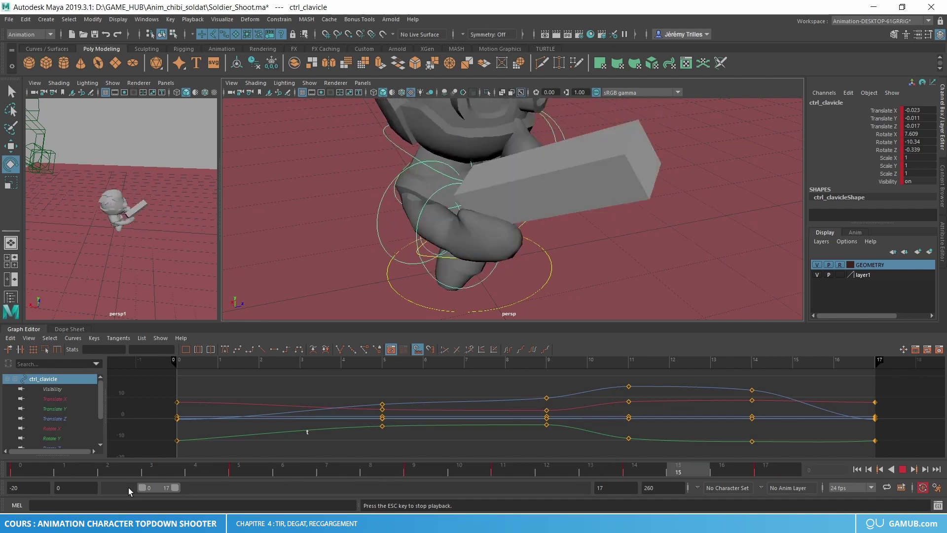
{"action": "scroll", "coordinate": [587, 188], "scroll_direction": "down", "scroll_amount": 5}
{"action": "left_click_drag", "start_coordinate": [587, 186], "coordinate": [610, 165], "text": "alt"}
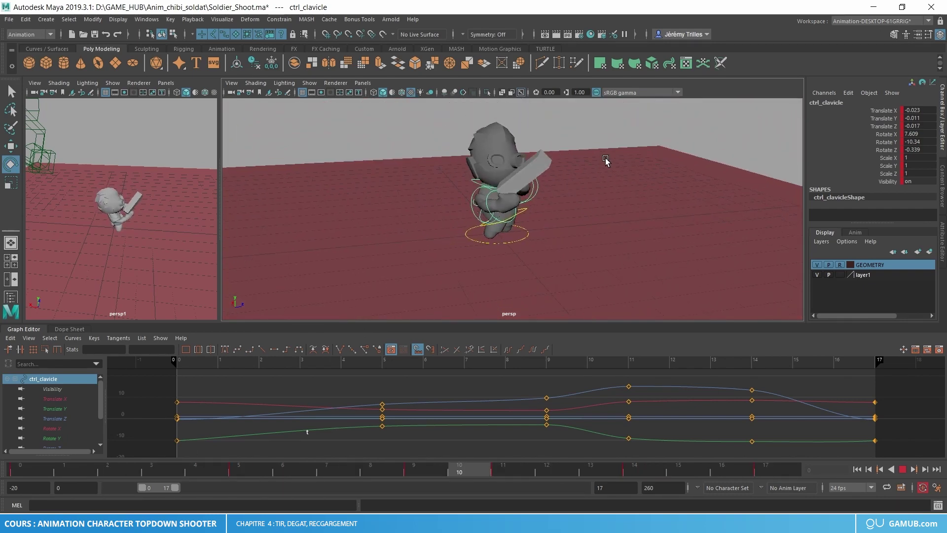
{"action": "key", "text": "Escape"}
Step: Select all rig controls, dismiss the student notice, and extend playback to end at frame 20
{"action": "left_click_drag", "start_coordinate": [629, 262], "coordinate": [338, 117]}
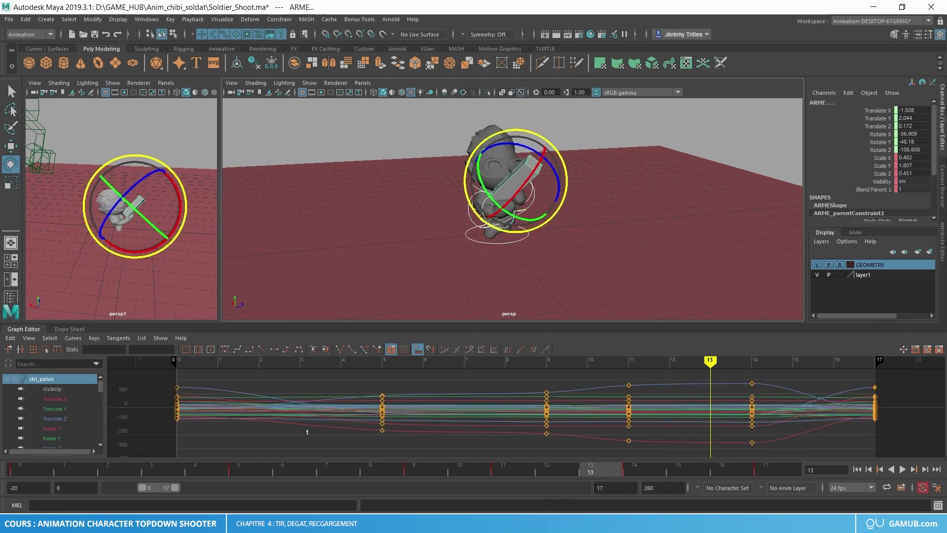
{"action": "left_click", "coordinate": [459, 270]}
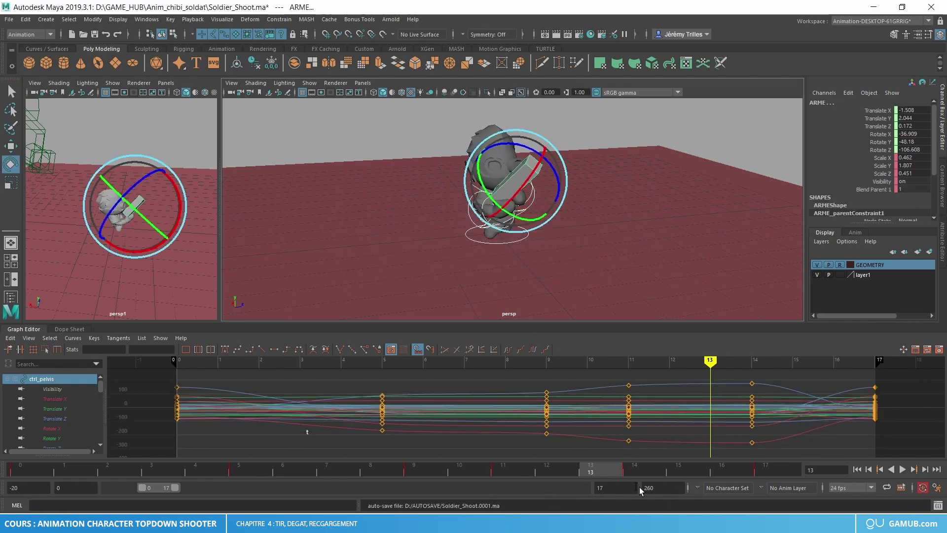
{"action": "key", "text": "alt+v"}
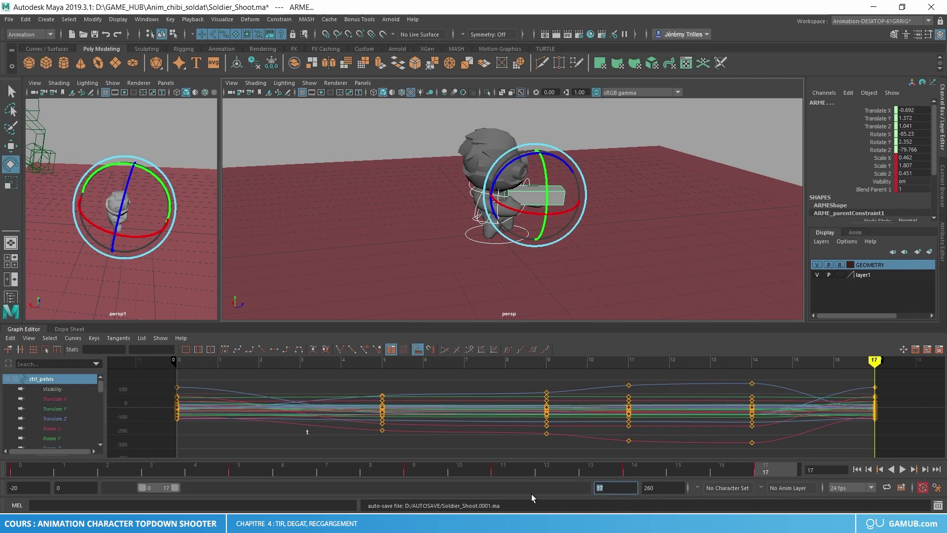
{"action": "type", "text": "20"}
{"action": "key", "text": "Return"}
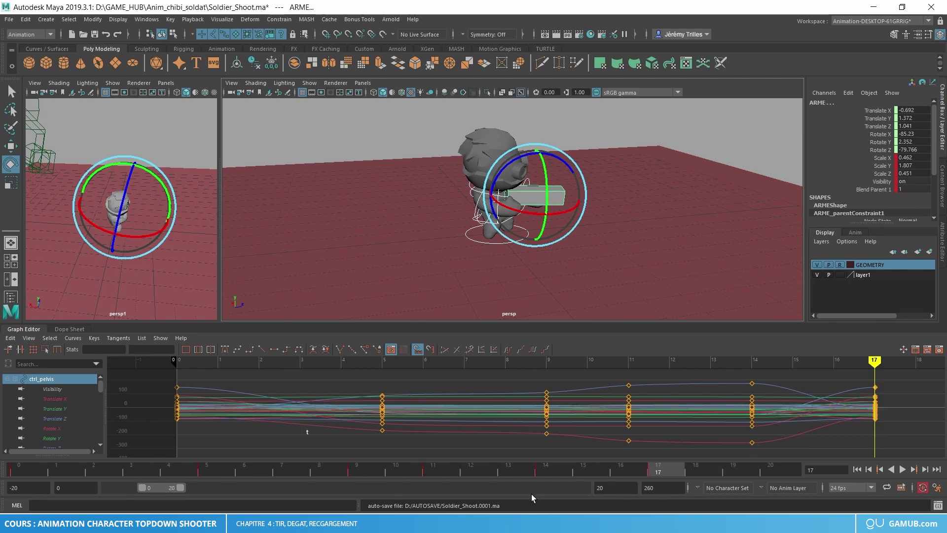
{"action": "left_click_drag", "start_coordinate": [656, 470], "coordinate": [770, 468]}
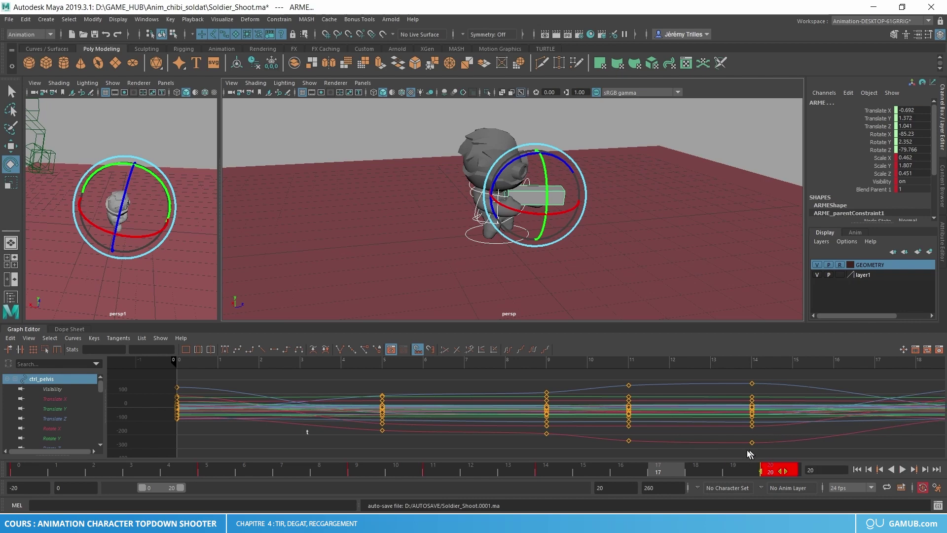
{"action": "left_click_drag", "start_coordinate": [552, 469], "coordinate": [547, 469]}
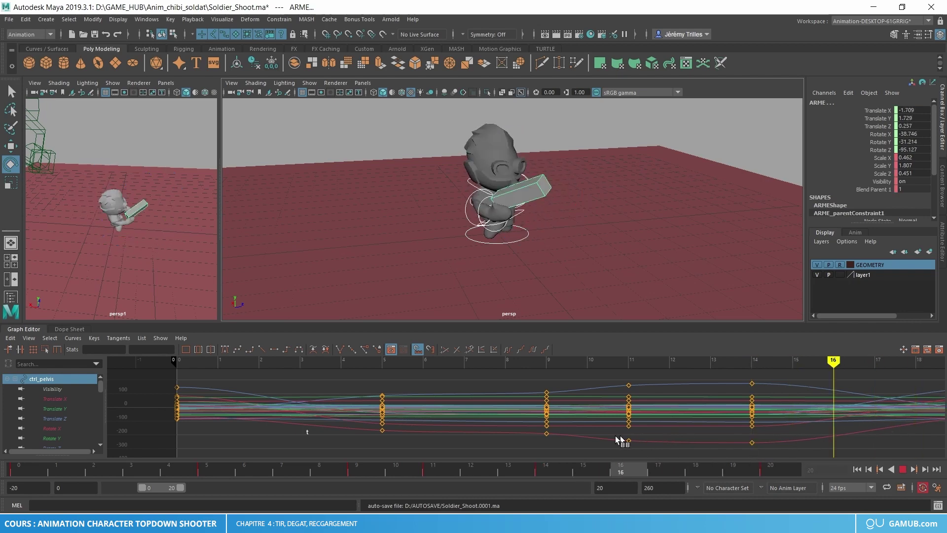
{"action": "key", "text": "alt+v"}
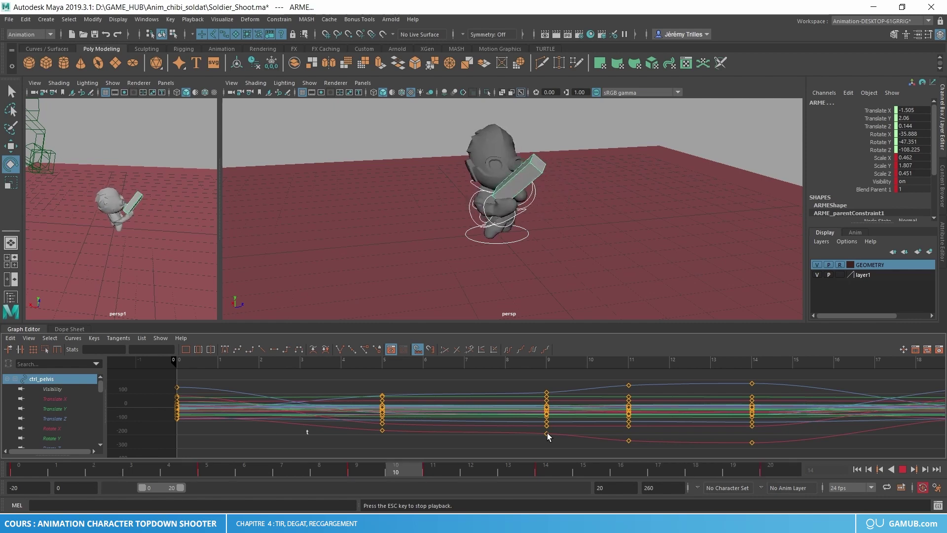
{"action": "key", "text": "Escape"}
Step: Zoom in at frame 11 and select the right wrist control
{"action": "scroll", "coordinate": [126, 255], "scroll_direction": "up", "scroll_amount": 3}
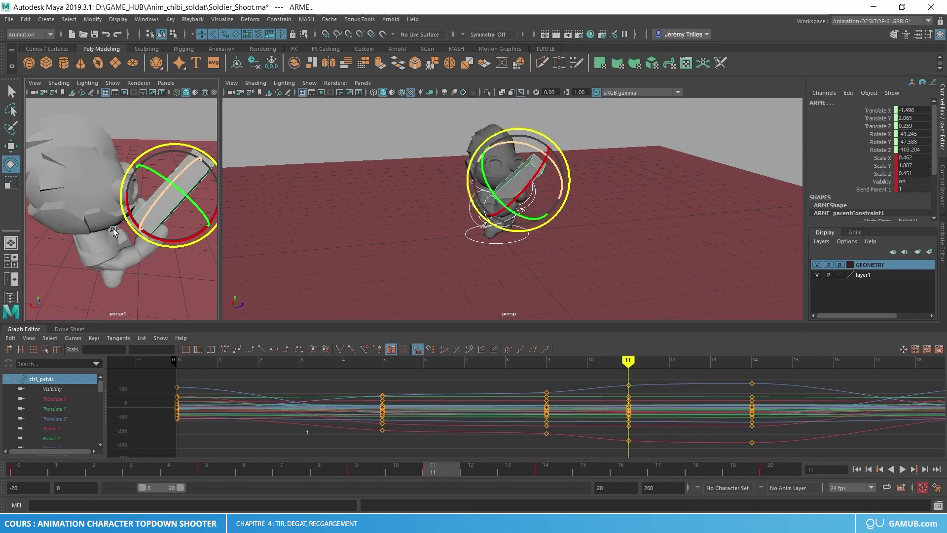
{"action": "left_click", "coordinate": [416, 251]}
{"action": "scroll", "coordinate": [559, 274], "scroll_direction": "up", "scroll_amount": 4}
{"action": "scroll", "coordinate": [559, 225], "scroll_direction": "up", "scroll_amount": 3}
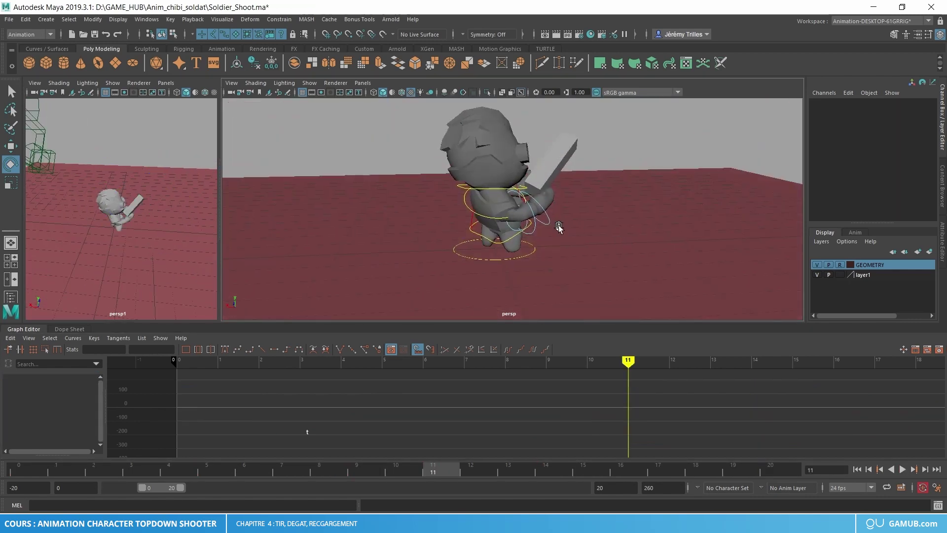
{"action": "scroll", "coordinate": [562, 236], "scroll_direction": "up", "scroll_amount": 3}
{"action": "left_click", "coordinate": [568, 226]}
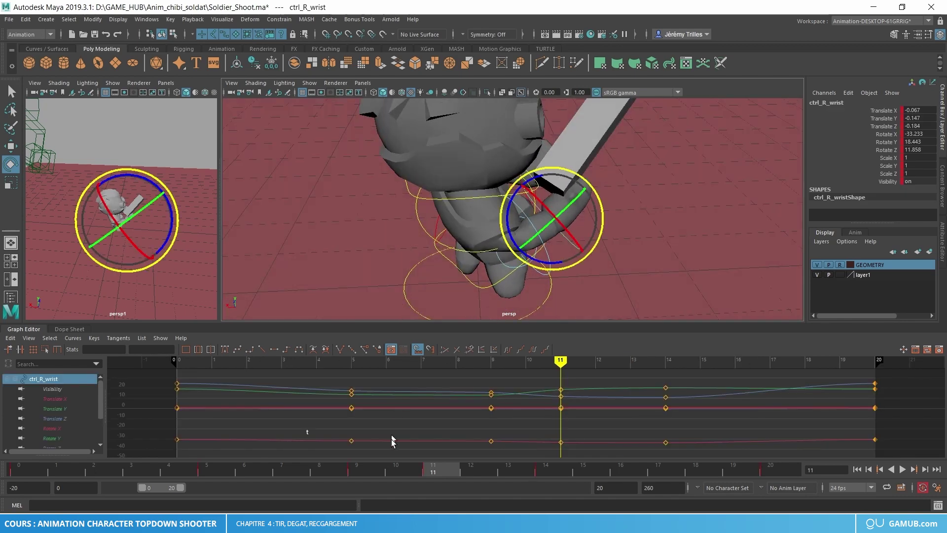
Step: Rotate and key the right wrist at frame 14, then play back to review
{"action": "mouse_move", "coordinate": [430, 465]}
{"action": "left_mouse_down"}
{"action": "mouse_move", "coordinate": [303, 470]}
{"action": "mouse_move", "coordinate": [545, 468]}
{"action": "left_mouse_up"}
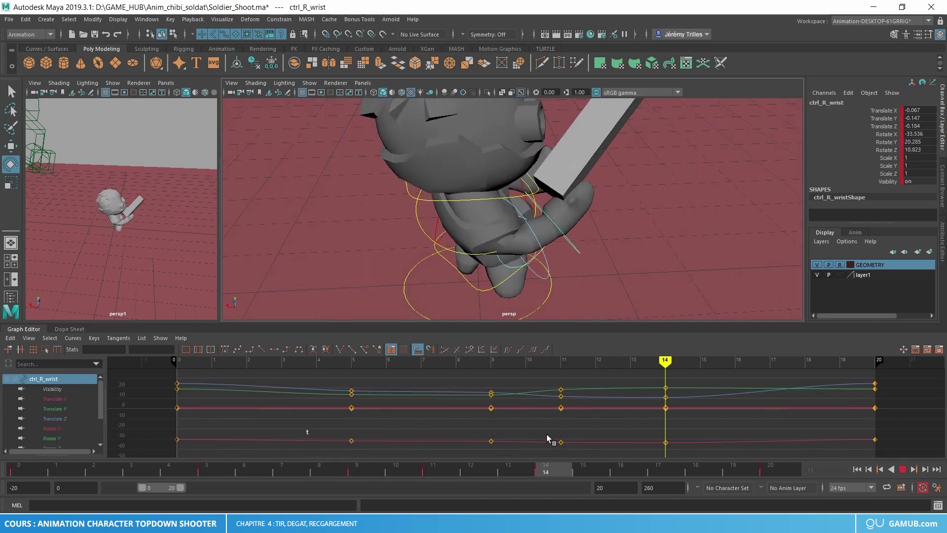
{"action": "key", "text": "w"}
{"action": "key", "text": "e"}
{"action": "left_click_drag", "start_coordinate": [579, 249], "coordinate": [578, 232]}
{"action": "key", "text": "w"}
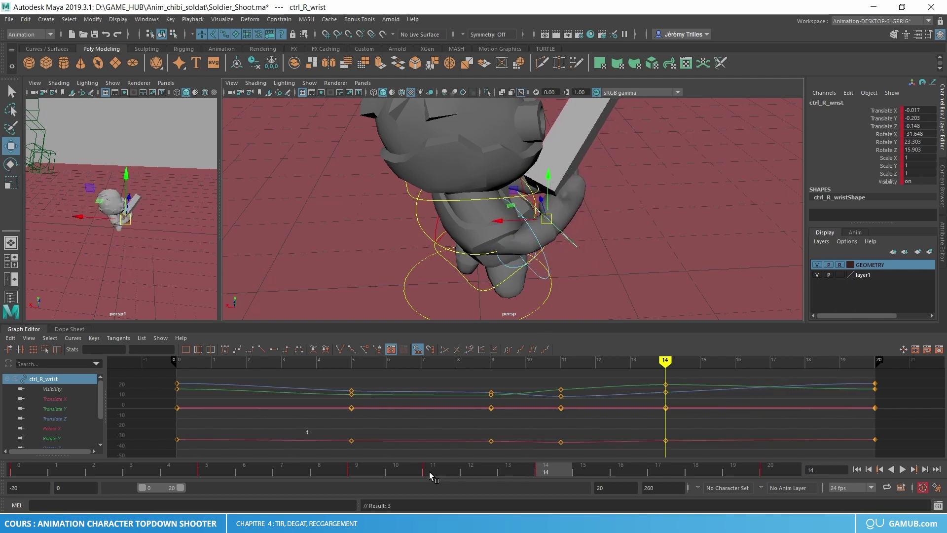
{"action": "key", "text": "alt+v"}
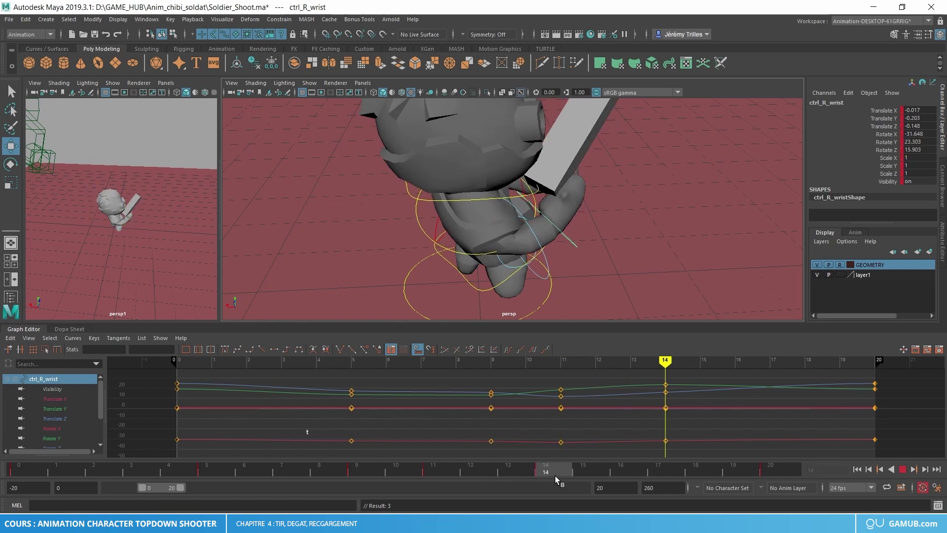
{"action": "key", "text": "alt+v"}
Step: Delete the right wrist's frame 11 key and replay from frame 9
{"action": "right_click", "coordinate": [430, 474]}
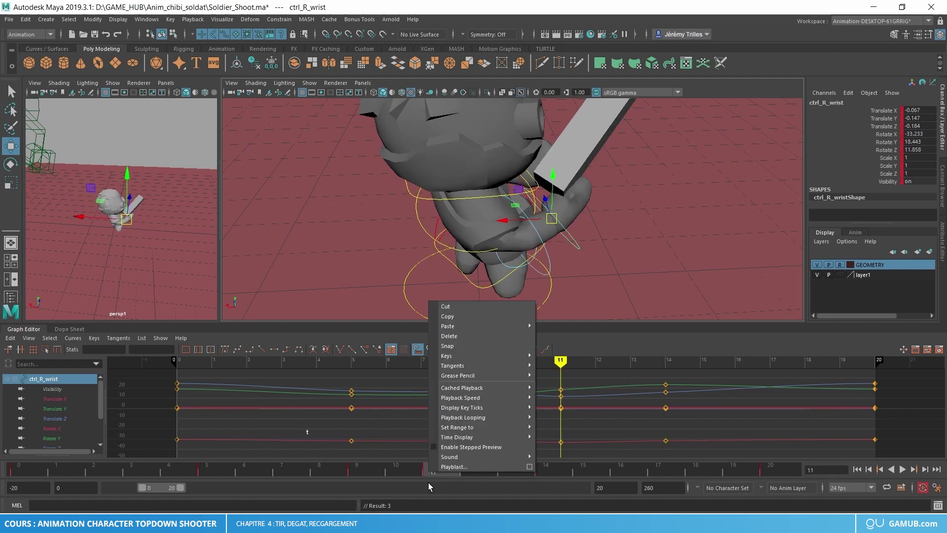
{"action": "left_click", "coordinate": [467, 338]}
{"action": "left_click_drag", "start_coordinate": [526, 465], "coordinate": [442, 472]}
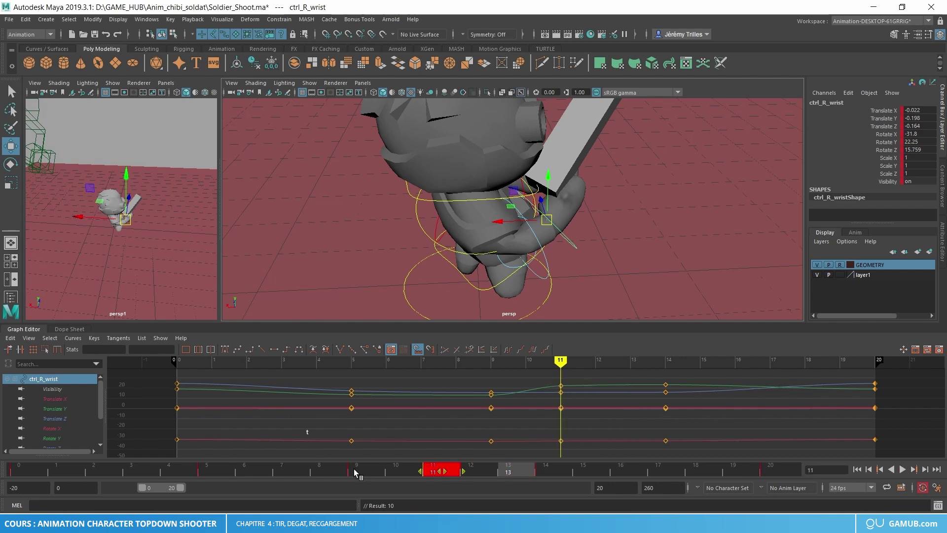
{"action": "left_click", "coordinate": [355, 473]}
{"action": "key", "text": "alt+v"}
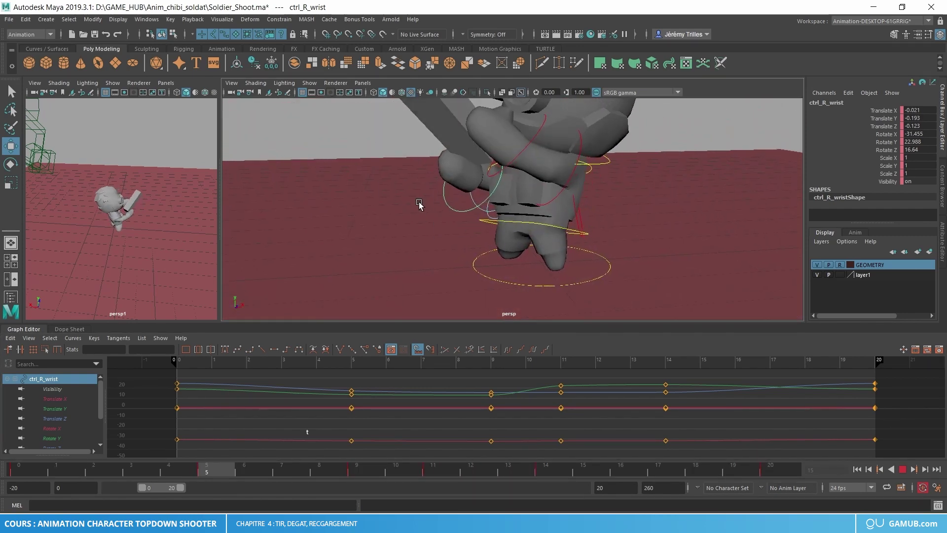
{"action": "key", "text": "alt+v"}
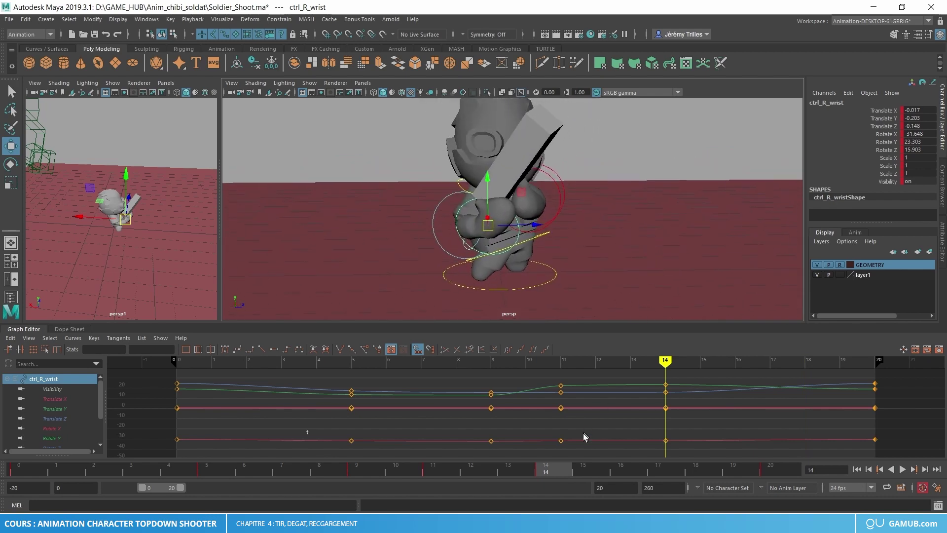
Step: Replay from frame 15, stop at frame 17, and select the left arm control
{"action": "left_click", "coordinate": [581, 473]}
{"action": "key", "text": "alt+v"}
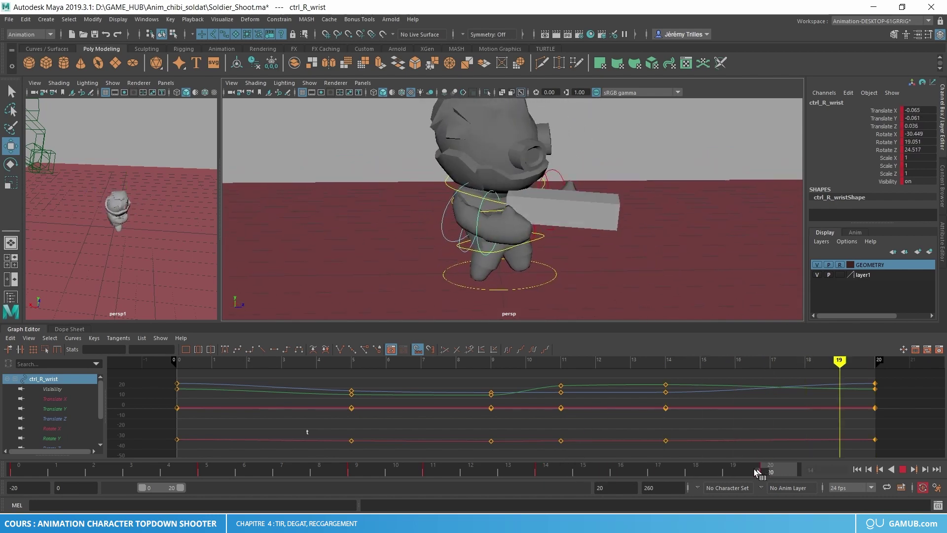
{"action": "key", "text": "alt+v"}
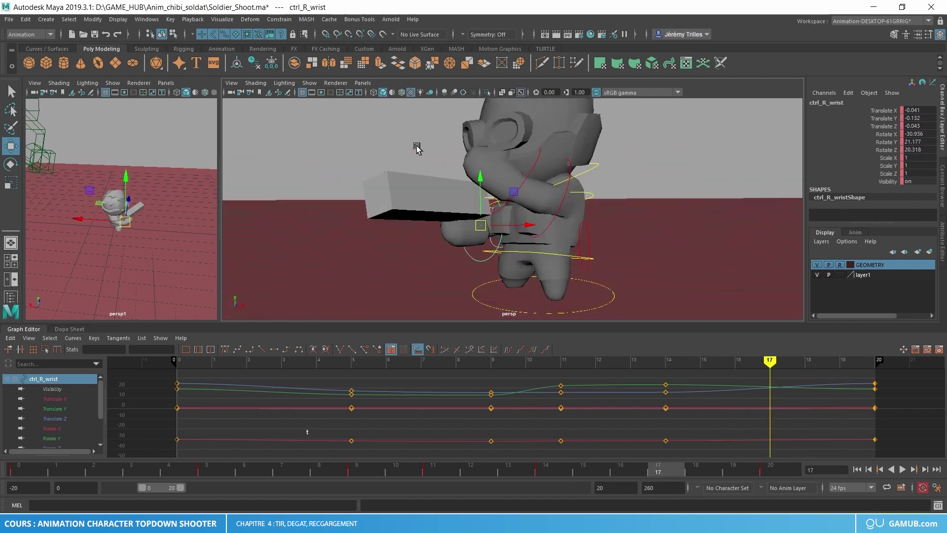
{"action": "left_click", "coordinate": [551, 228]}
Step: Rotate and key the left arm at frame 17, comparing it with the frame 14 key
{"action": "key", "text": "e"}
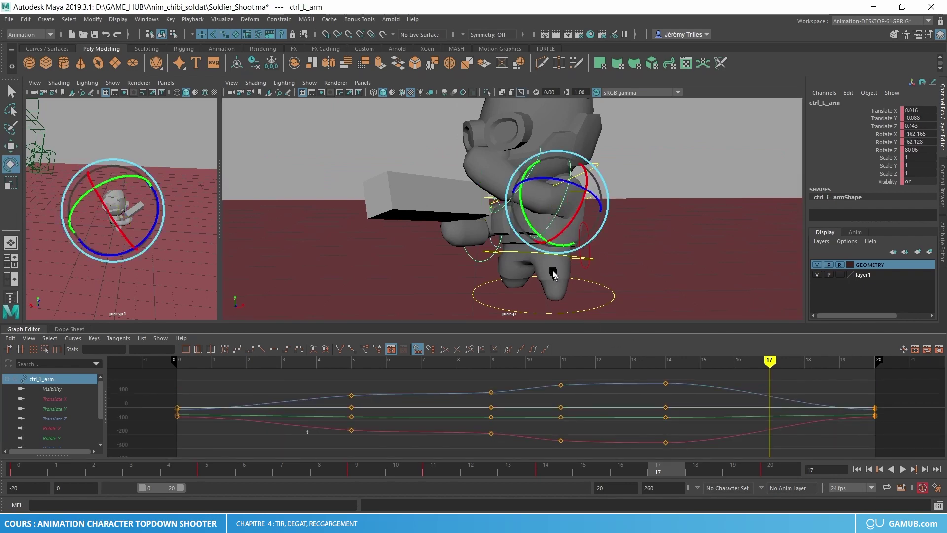
{"action": "left_click_drag", "start_coordinate": [550, 205], "coordinate": [555, 237]}
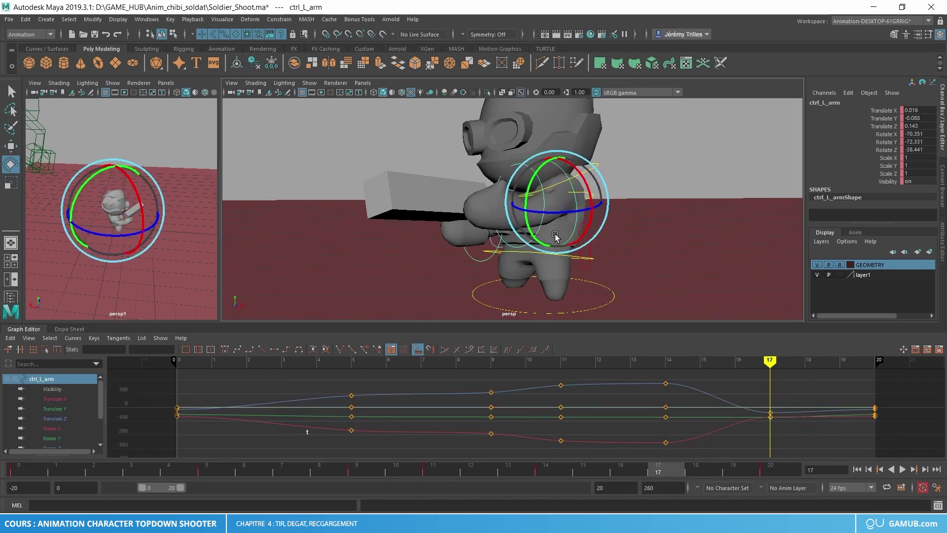
{"action": "key", "text": "s"}
{"action": "key", "text": "comma"}
{"action": "key", "text": "period"}
{"action": "key", "text": "period"}
{"action": "key", "text": "comma"}
{"action": "key", "text": "comma"}
{"action": "key", "text": "period"}
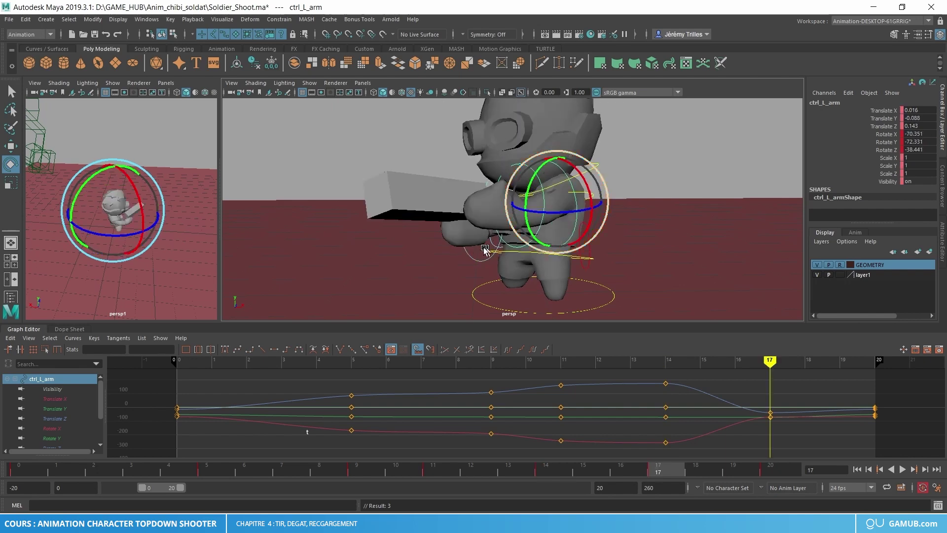
{"action": "mouse_move", "coordinate": [491, 245]}
{"action": "left_mouse_down", "text": "alt"}
{"action": "mouse_move", "coordinate": [515, 199]}
{"action": "mouse_move", "coordinate": [560, 215]}
{"action": "mouse_move", "coordinate": [542, 205]}
{"action": "left_mouse_up", "text": "alt"}
{"action": "key", "text": "s"}
{"action": "key", "text": "w"}
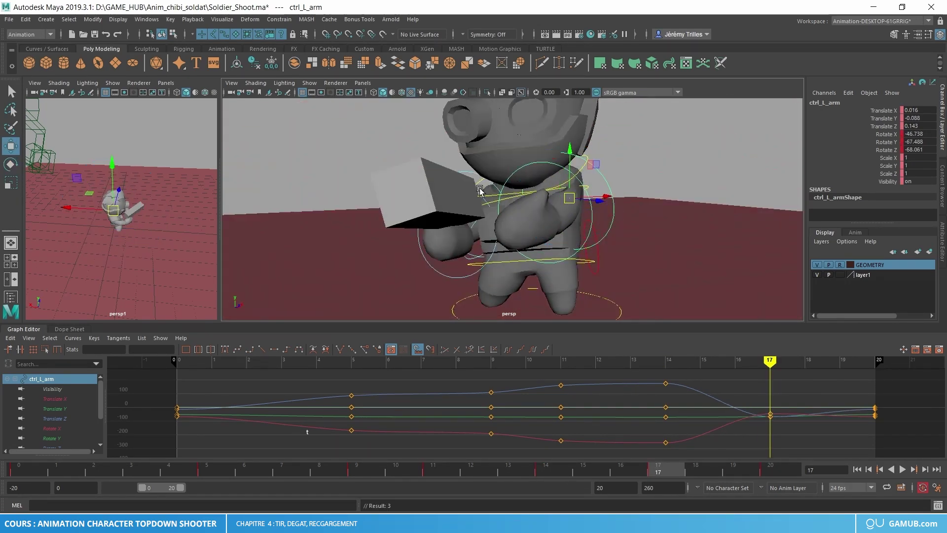
Step: Key the right arm at frame 17 and check the arm motion over frames 14–19
{"action": "left_click", "coordinate": [489, 187]}
{"action": "key", "text": "e"}
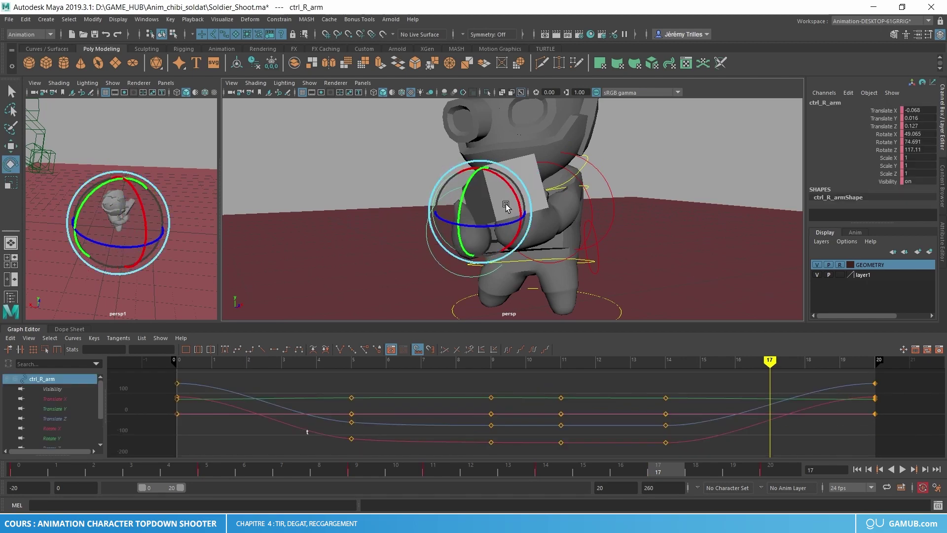
{"action": "key", "text": "s"}
{"action": "mouse_move", "coordinate": [546, 463]}
{"action": "left_mouse_down"}
{"action": "mouse_move", "coordinate": [627, 479]}
{"action": "mouse_move", "coordinate": [740, 471]}
{"action": "mouse_move", "coordinate": [553, 472]}
{"action": "mouse_move", "coordinate": [658, 466]}
{"action": "left_mouse_up"}
{"action": "key", "text": "w"}
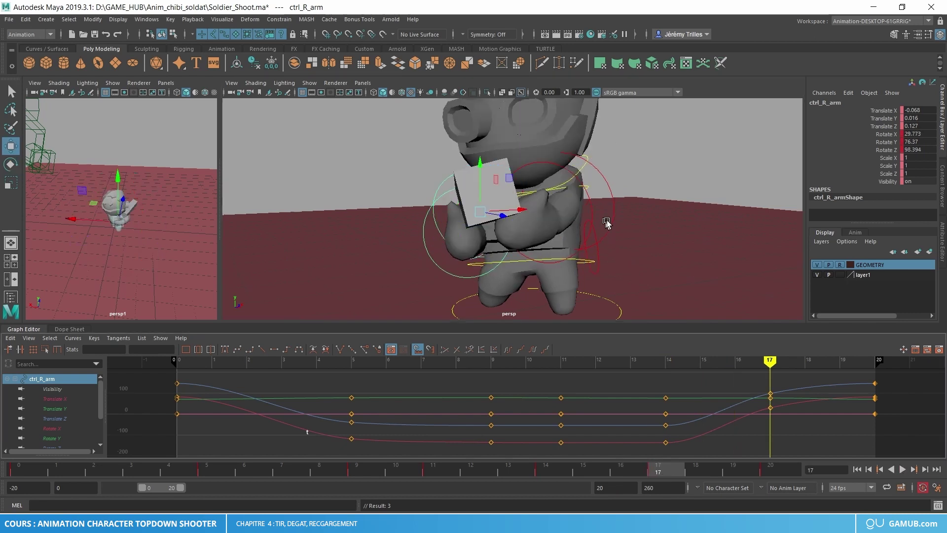
Step: Select all the character's controls and open the Graph Editor curve operations list
{"action": "left_click", "coordinate": [615, 231]}
{"action": "left_click_drag", "start_coordinate": [607, 248], "coordinate": [494, 249], "text": "alt"}
{"action": "left_click_drag", "start_coordinate": [616, 123], "coordinate": [424, 274]}
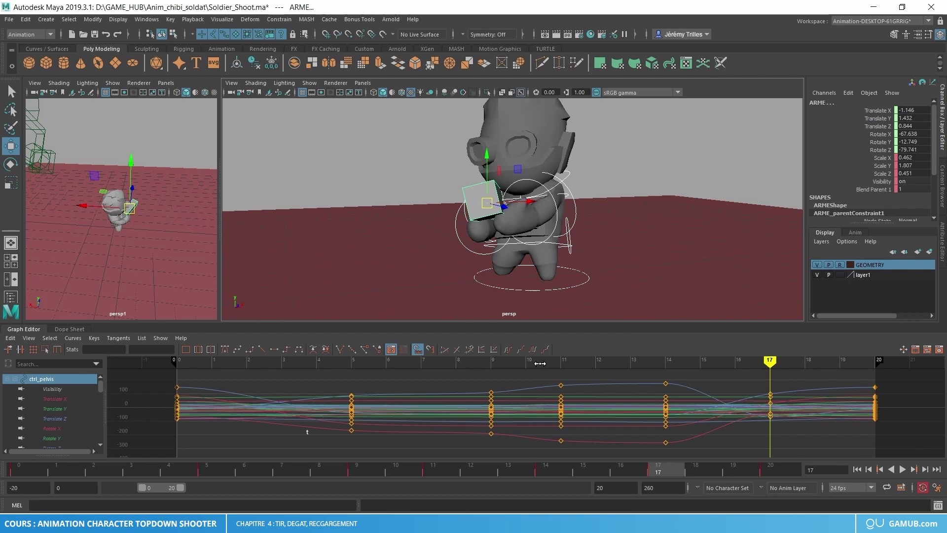
{"action": "left_click", "coordinate": [72, 338]}
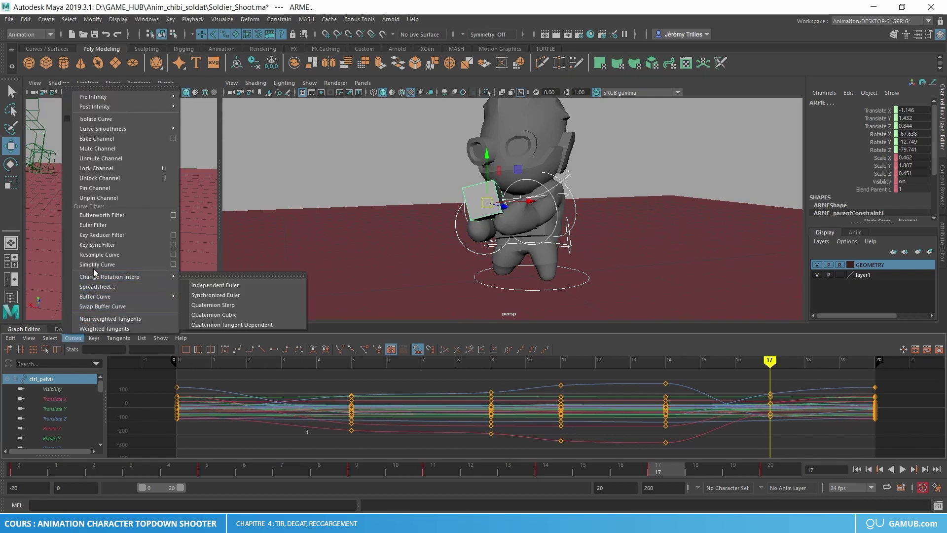
Step: Apply an Euler filter to all curves and play back to check the motion
{"action": "left_click", "coordinate": [96, 229]}
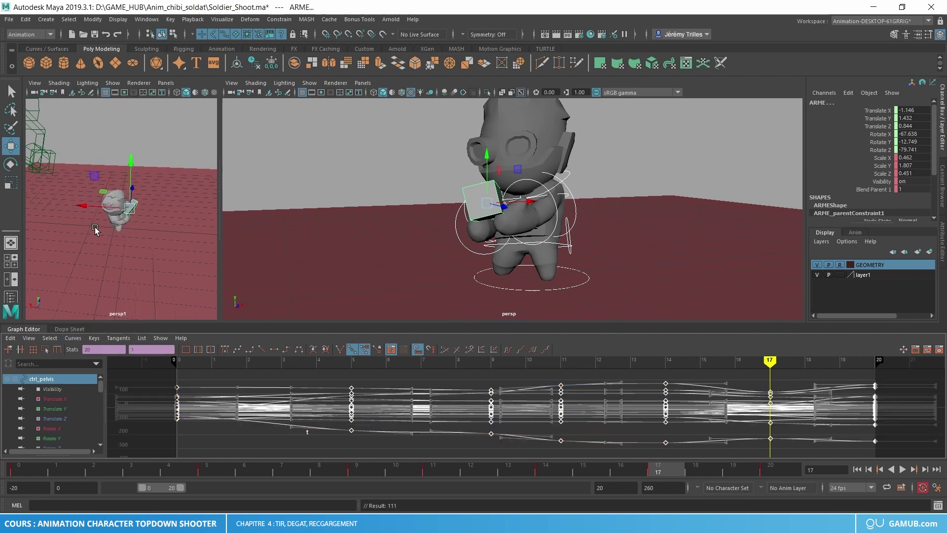
{"action": "key", "text": "alt+v"}
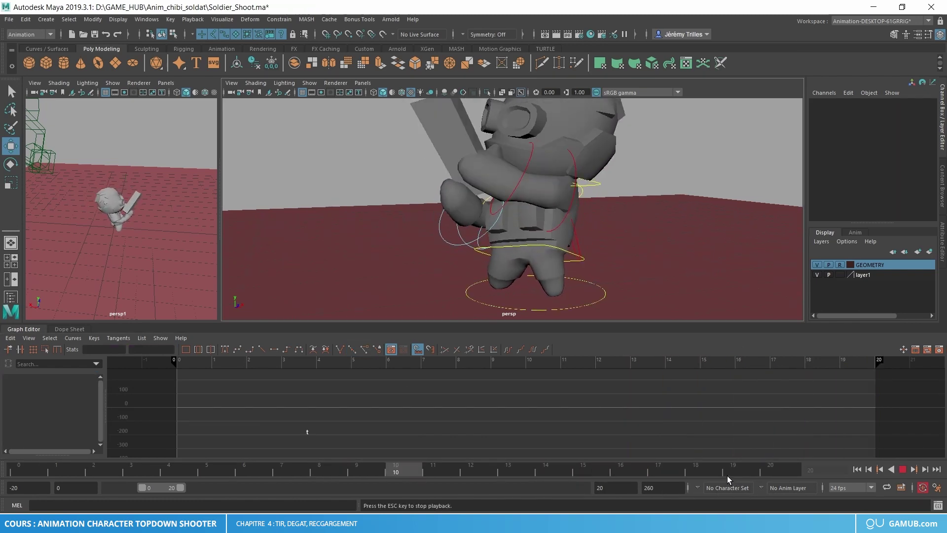
{"action": "key", "text": "Escape"}
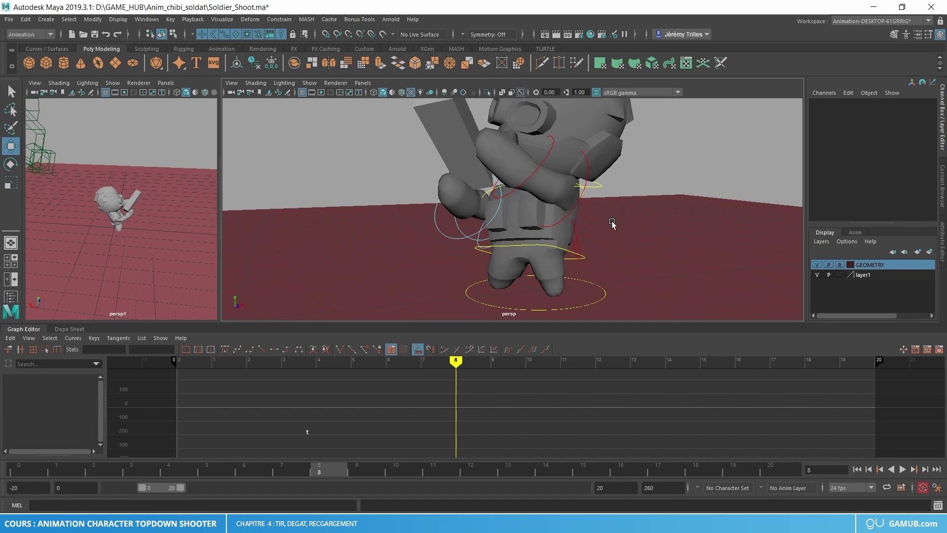
{"action": "left_click", "coordinate": [575, 209]}
Step: Play back, stop at frame 17, and rotate the left wrist control there
{"action": "key", "text": "alt+v"}
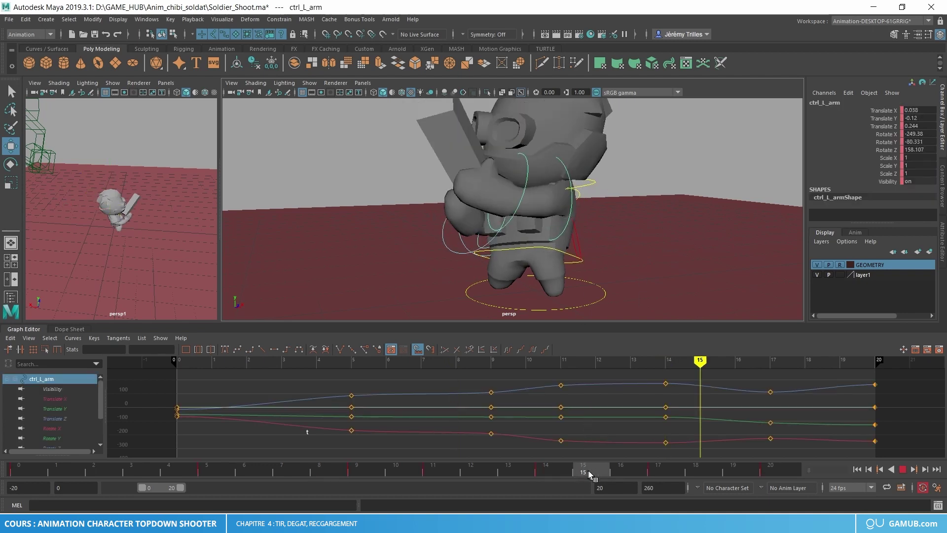
{"action": "key", "text": "Escape"}
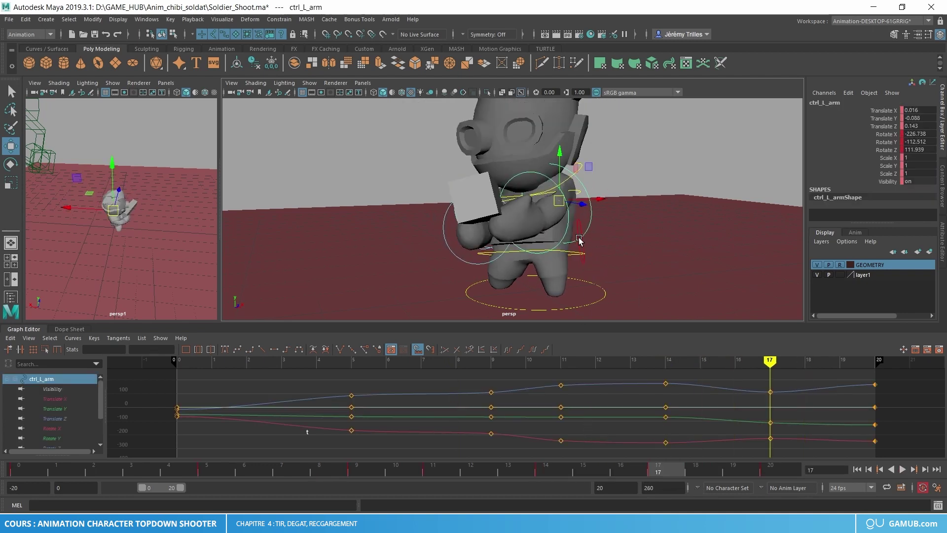
{"action": "left_click", "coordinate": [539, 222]}
{"action": "key", "text": "r"}
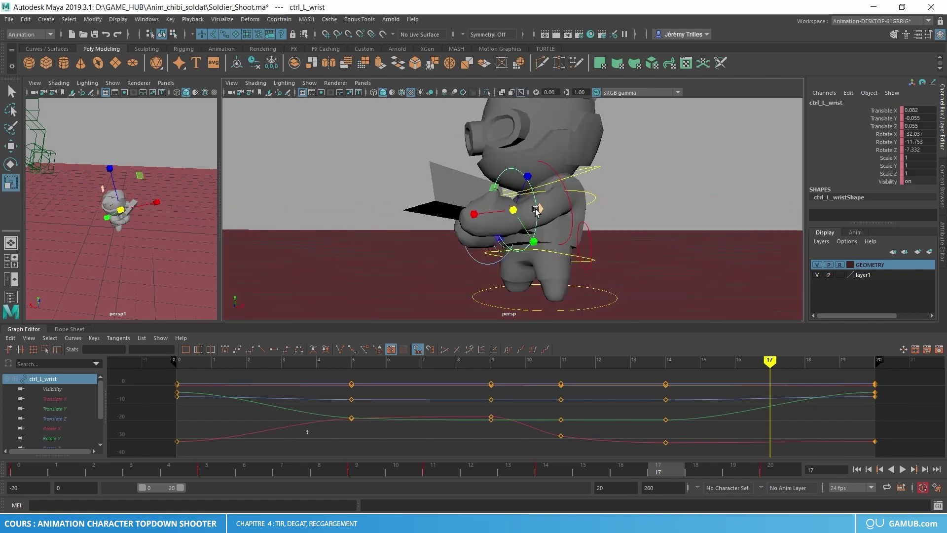
{"action": "key", "text": "e"}
{"action": "mouse_move", "coordinate": [535, 210]}
{"action": "left_mouse_down"}
{"action": "mouse_move", "coordinate": [537, 232]}
{"action": "mouse_move", "coordinate": [617, 222]}
{"action": "left_mouse_up"}
Step: Review the neck motion from frame 7 to 16, then tilt the neck and key it at frame 17
{"action": "left_click", "coordinate": [281, 468]}
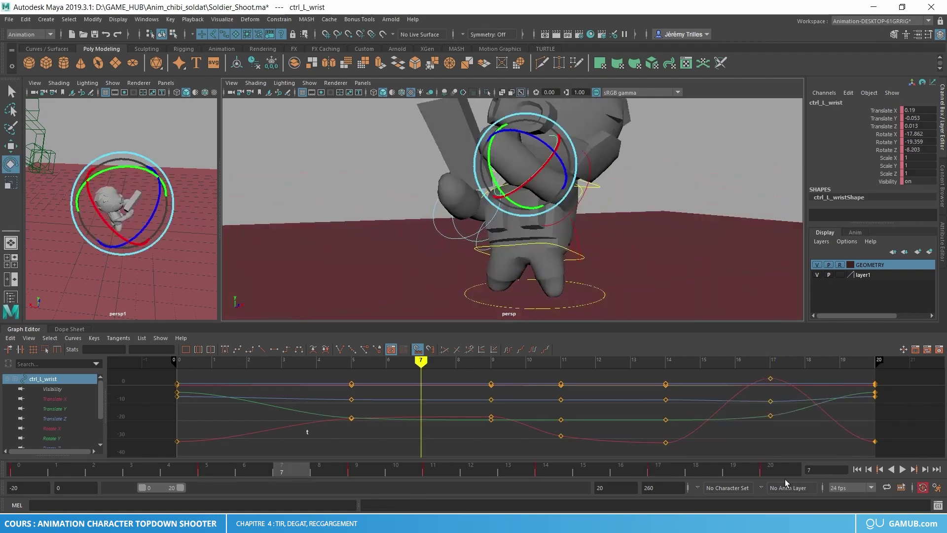
{"action": "key", "text": "w"}
{"action": "left_click", "coordinate": [597, 186]}
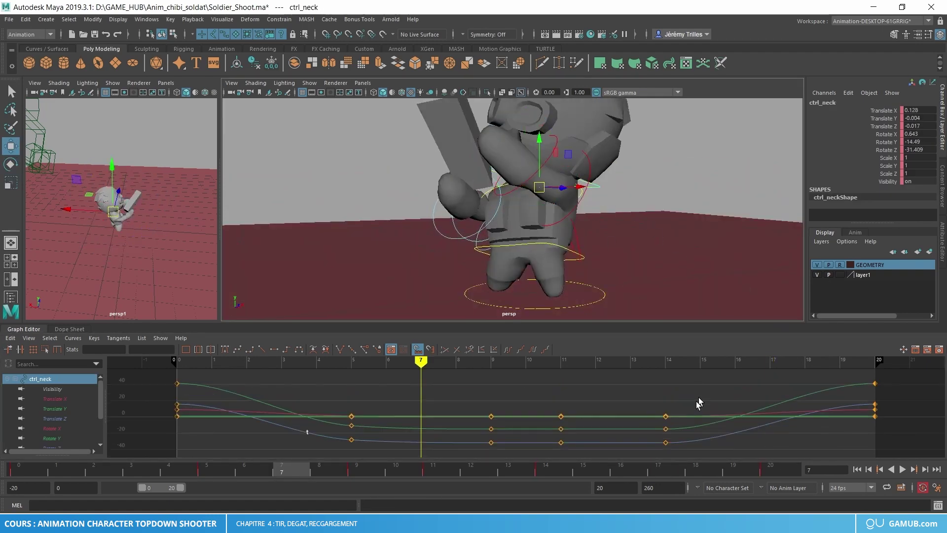
{"action": "left_click_drag", "start_coordinate": [558, 465], "coordinate": [659, 465]}
{"action": "key", "text": "e"}
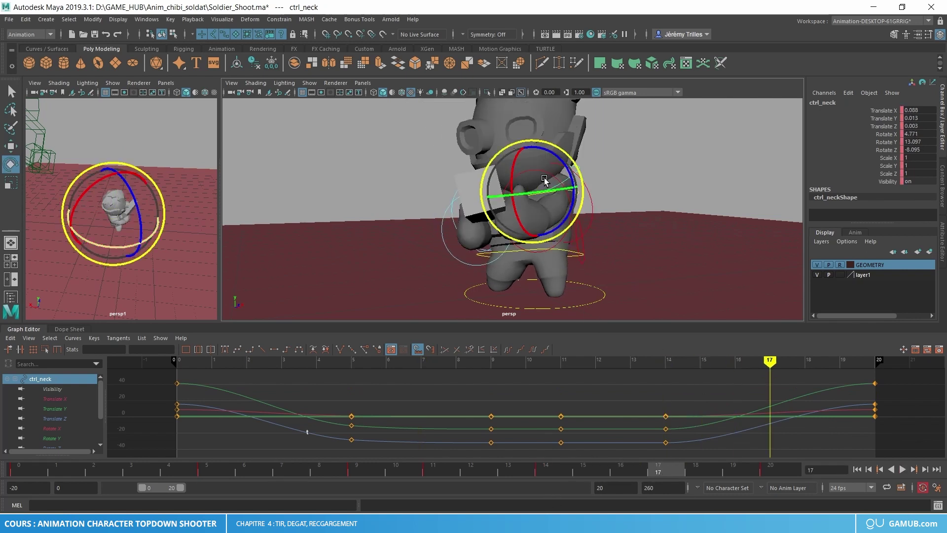
{"action": "mouse_move", "coordinate": [530, 187]}
{"action": "left_mouse_down"}
{"action": "mouse_move", "coordinate": [536, 161]}
{"action": "mouse_move", "coordinate": [542, 178]}
{"action": "left_mouse_up"}
{"action": "key", "text": "shift+e"}
{"action": "key", "text": "w"}
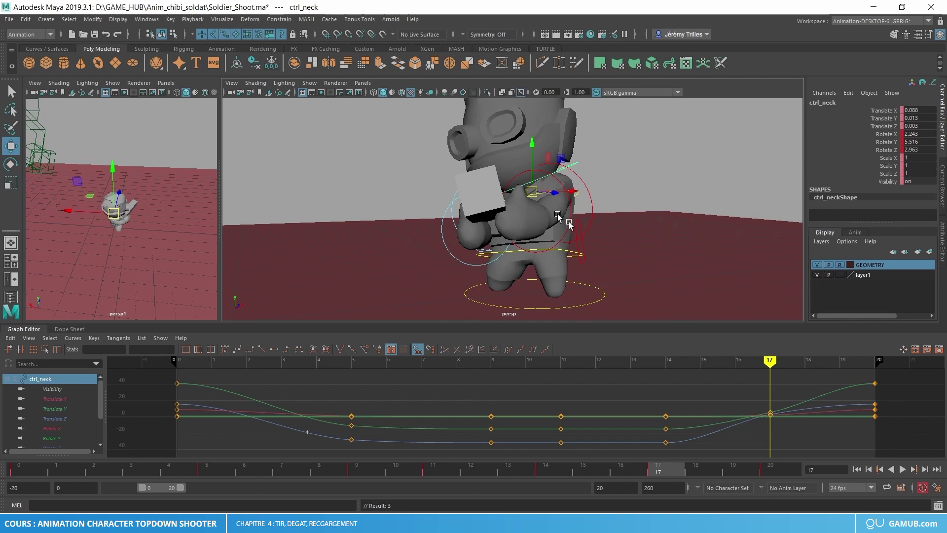
{"action": "left_click", "coordinate": [548, 215]}
{"action": "left_click", "coordinate": [539, 193]}
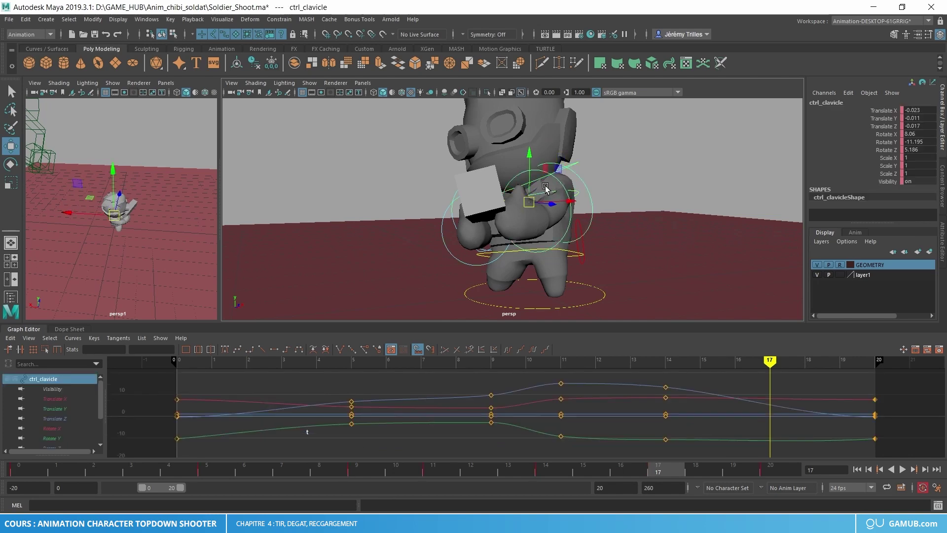
Step: Rotate and key the clavicle at frame 17, then scrub and play back to review
{"action": "key", "text": "e"}
{"action": "left_click_drag", "start_coordinate": [541, 179], "coordinate": [513, 187]}
{"action": "key", "text": "shift+e"}
{"action": "left_click", "coordinate": [554, 471]}
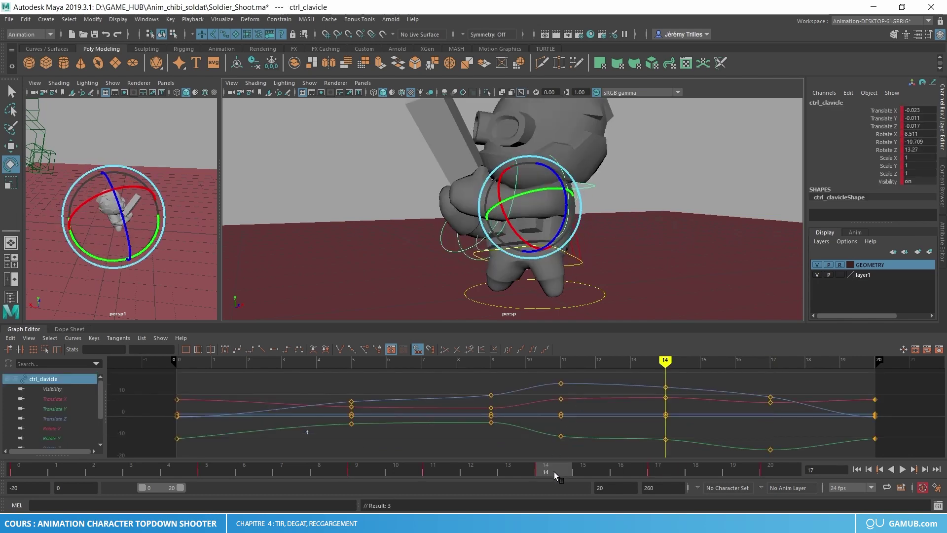
{"action": "left_click_drag", "start_coordinate": [554, 471], "coordinate": [809, 475]}
{"action": "key", "text": "alt+v"}
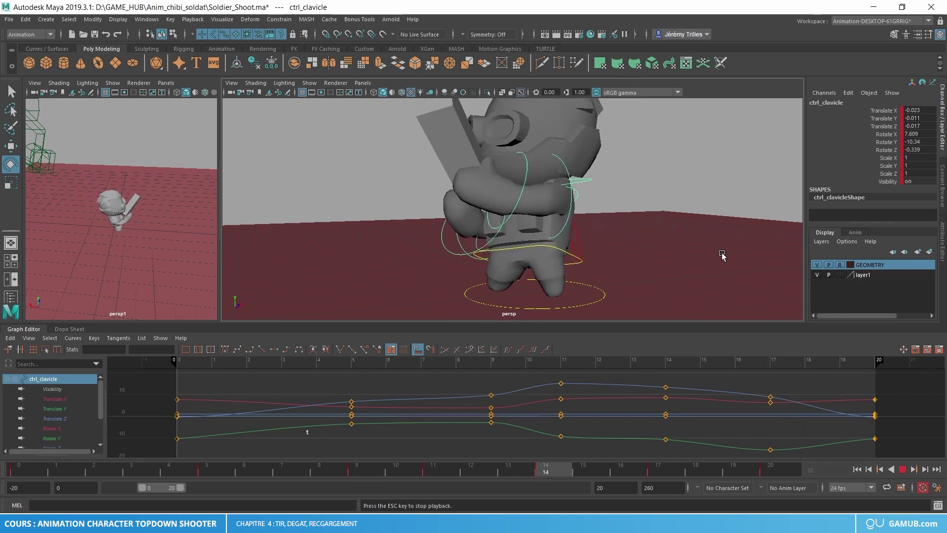
{"action": "key", "text": "Escape"}
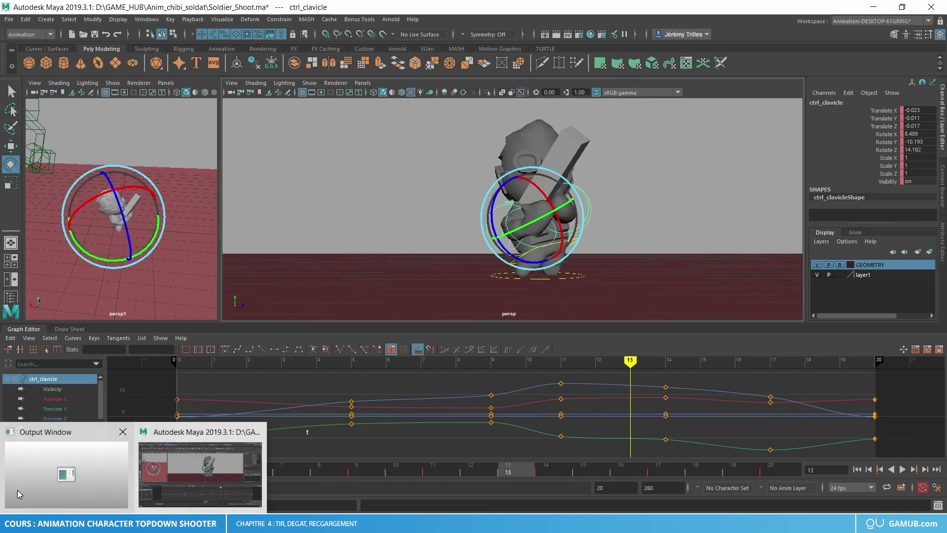
Step: At frame 2, rotate the clavicle control to adjust the shoulder for a new key
{"action": "left_click", "coordinate": [342, 290]}
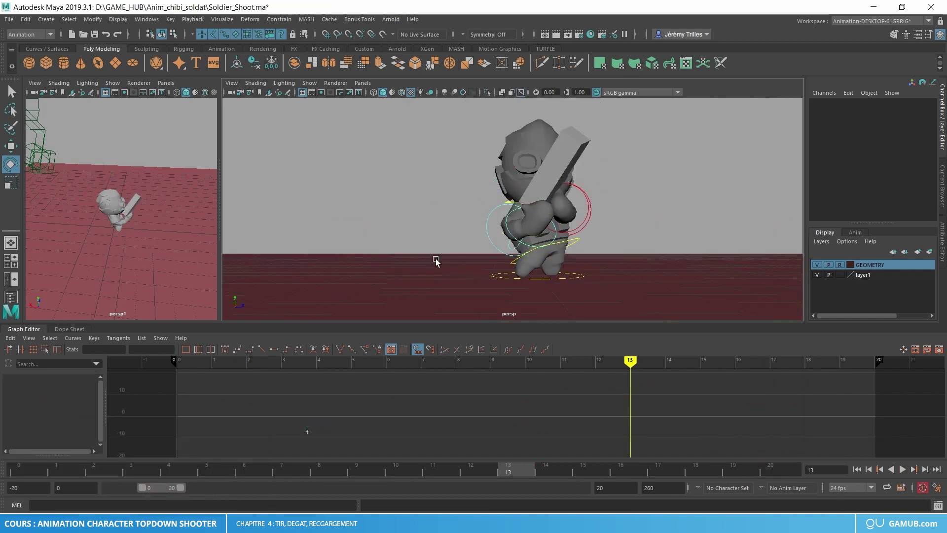
{"action": "left_click", "coordinate": [514, 203]}
{"action": "left_click_drag", "start_coordinate": [37, 471], "coordinate": [106, 449]}
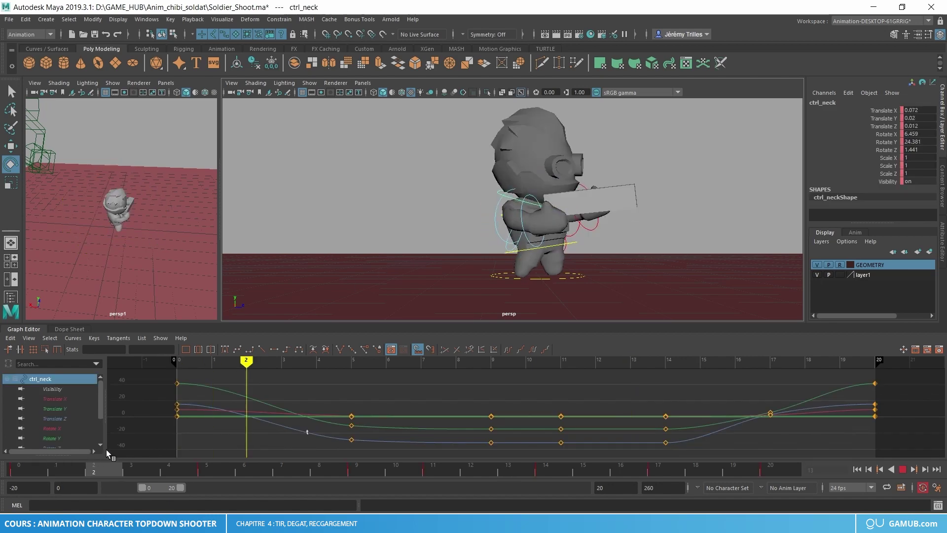
{"action": "key", "text": "w"}
{"action": "scroll", "coordinate": [428, 225], "scroll_direction": "up", "scroll_amount": 3}
{"action": "left_click_drag", "start_coordinate": [428, 225], "coordinate": [390, 225], "text": "alt"}
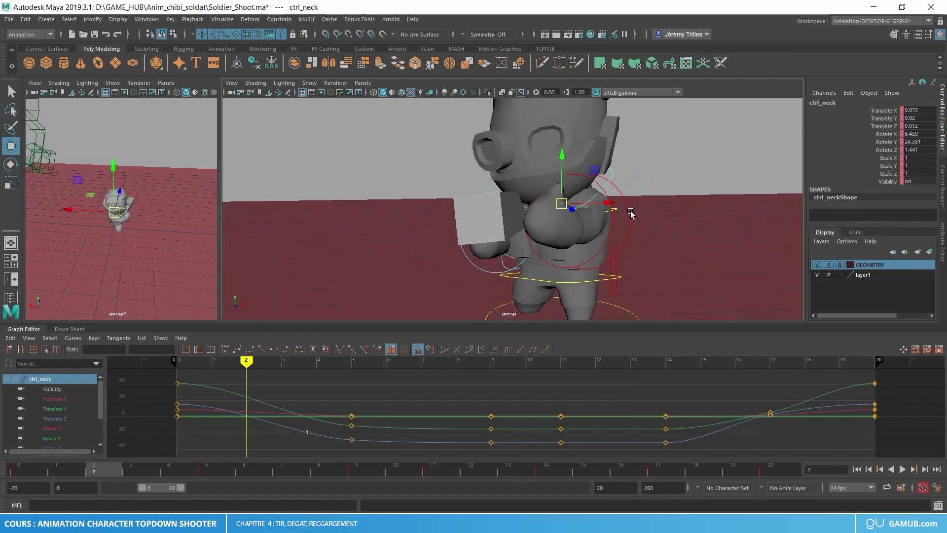
{"action": "left_click", "coordinate": [608, 216]}
{"action": "left_click_drag", "start_coordinate": [608, 216], "coordinate": [575, 228], "text": "alt"}
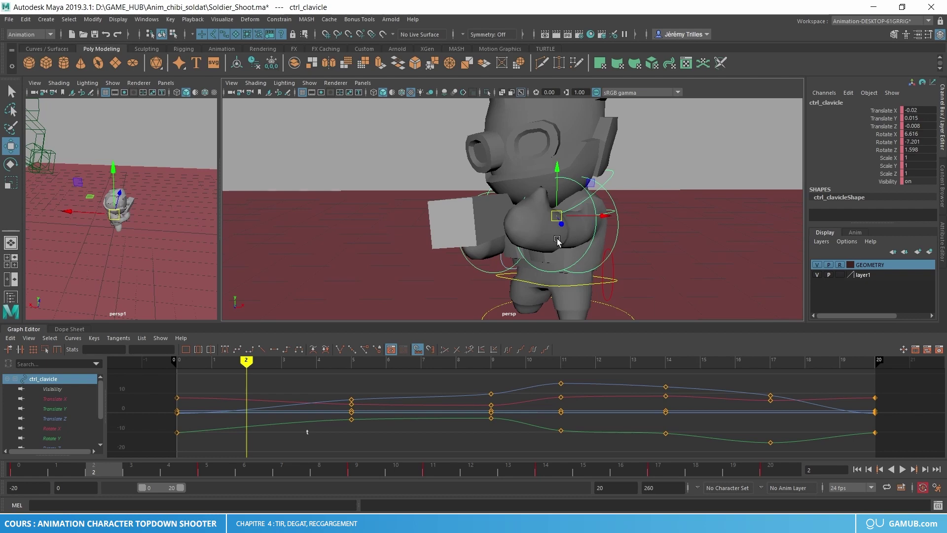
{"action": "key", "text": "e"}
{"action": "left_click", "coordinate": [52, 469]}
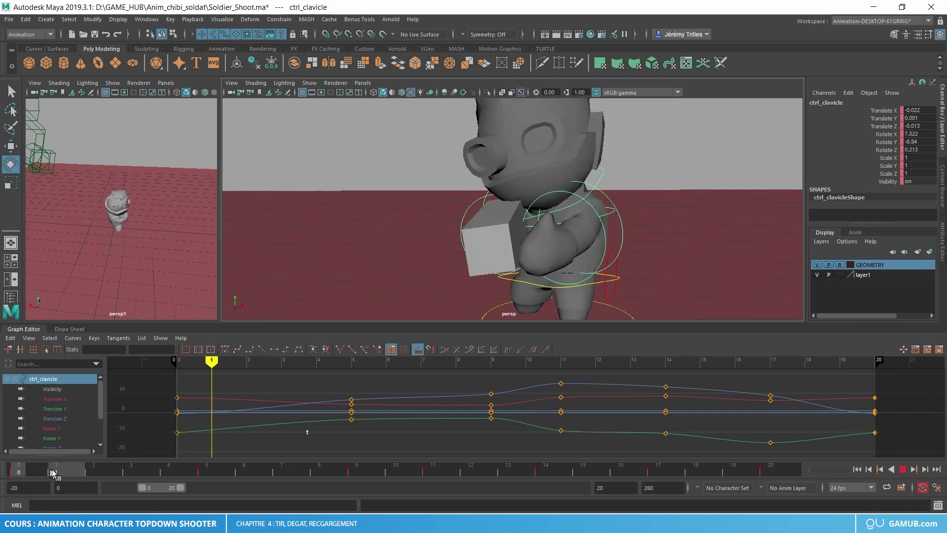
{"action": "left_click", "coordinate": [93, 469]}
{"action": "left_click_drag", "start_coordinate": [526, 236], "coordinate": [539, 240]}
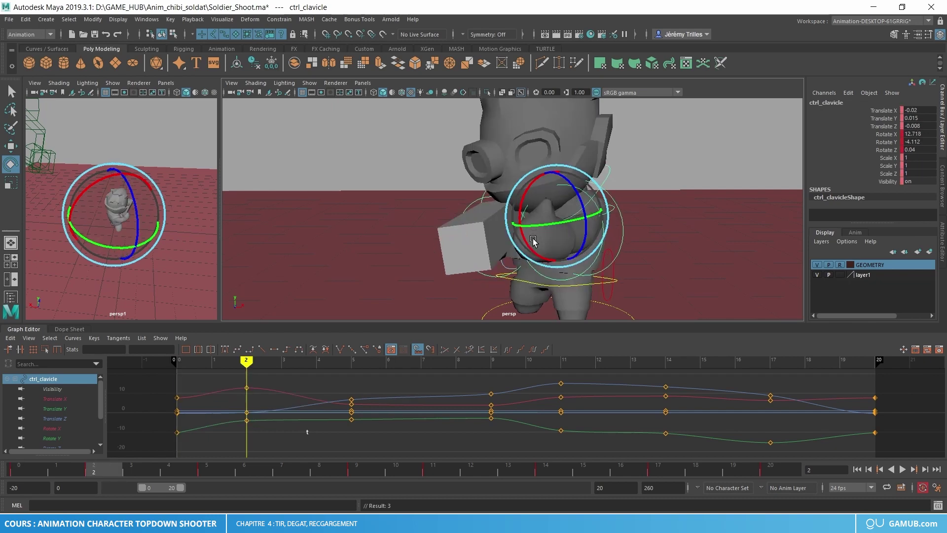
Step: Scrub from the start to frame 19 and back to frame 14 to review the motion
{"action": "key", "text": "alt+shift+v"}
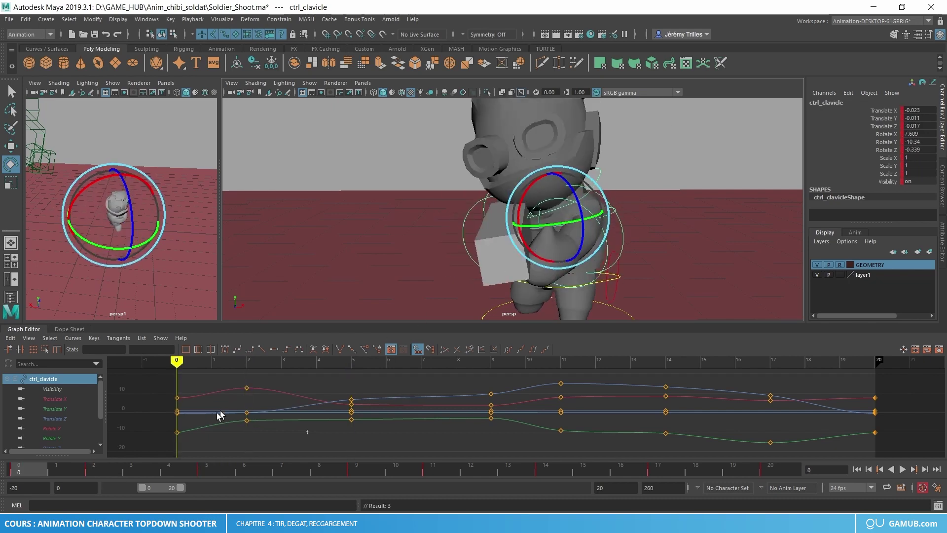
{"action": "left_click_drag", "start_coordinate": [48, 475], "coordinate": [733, 471]}
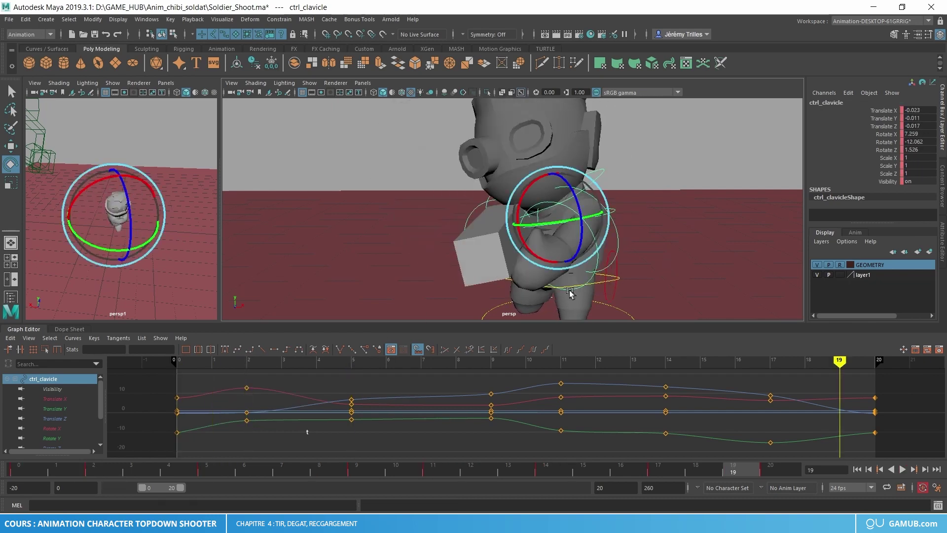
{"action": "key", "text": "w"}
{"action": "left_click", "coordinate": [590, 290]}
{"action": "mouse_move", "coordinate": [587, 473]}
{"action": "left_mouse_down"}
{"action": "mouse_move", "coordinate": [550, 475]}
{"action": "mouse_move", "coordinate": [644, 463]}
{"action": "left_mouse_up"}
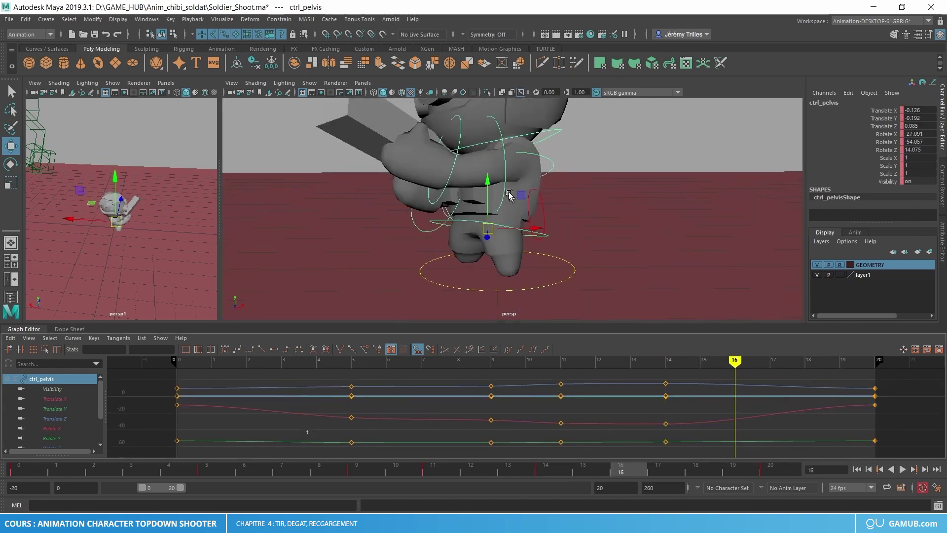
Step: Lower the pelvis slightly and key it at frame 16, then play back and orbit to review
{"action": "left_click_drag", "start_coordinate": [491, 178], "coordinate": [492, 183]}
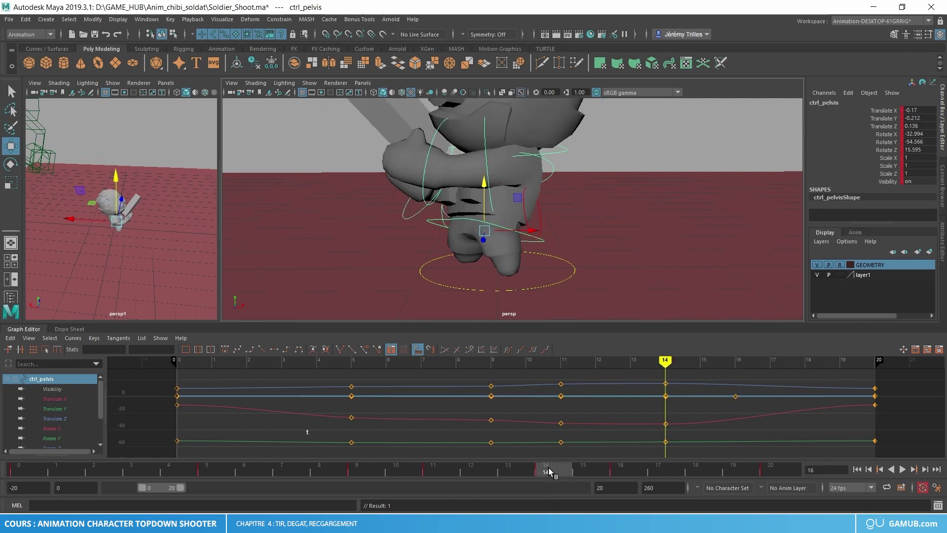
{"action": "left_click_drag", "start_coordinate": [549, 472], "coordinate": [770, 472]}
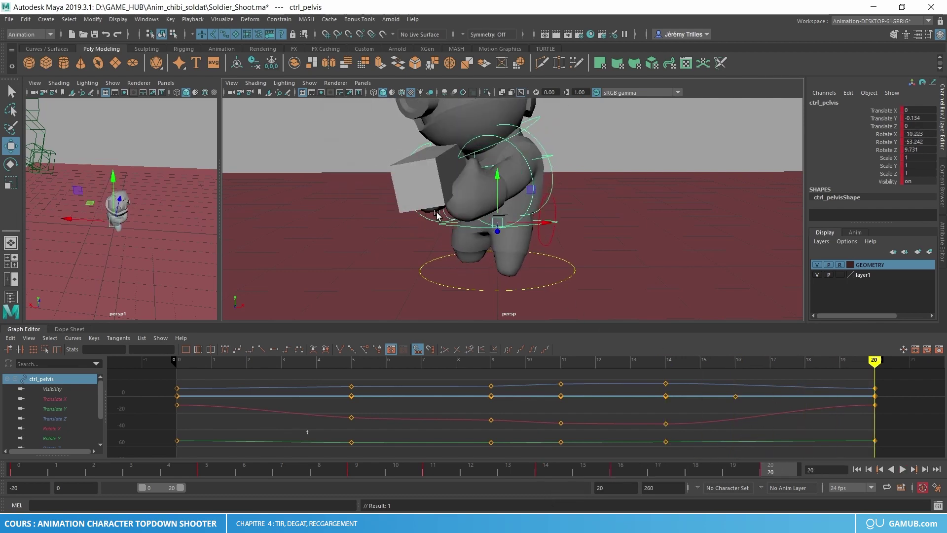
{"action": "key", "text": "alt+v"}
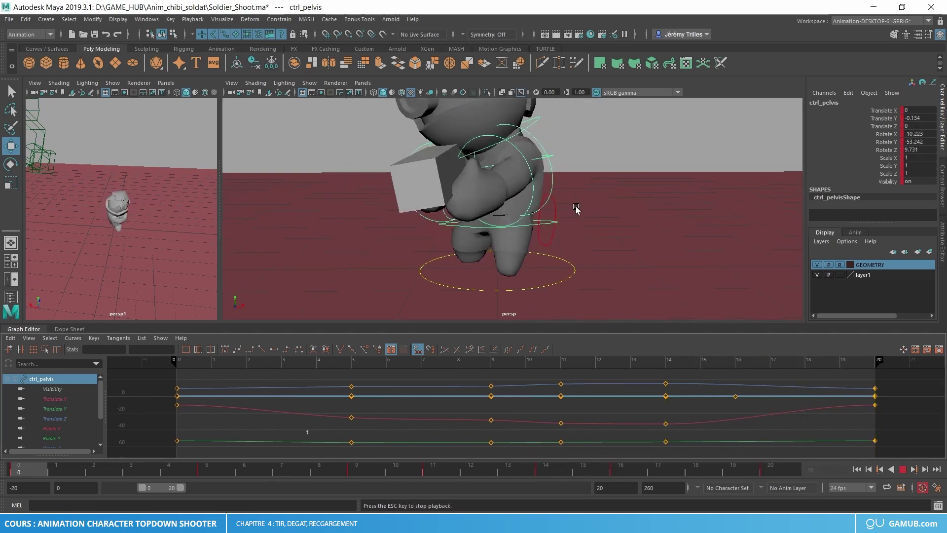
{"action": "mouse_move", "coordinate": [582, 187]}
{"action": "left_mouse_down", "text": "alt"}
{"action": "mouse_move", "coordinate": [592, 209]}
{"action": "mouse_move", "coordinate": [673, 205]}
{"action": "mouse_move", "coordinate": [630, 246]}
{"action": "left_mouse_up", "text": "alt"}
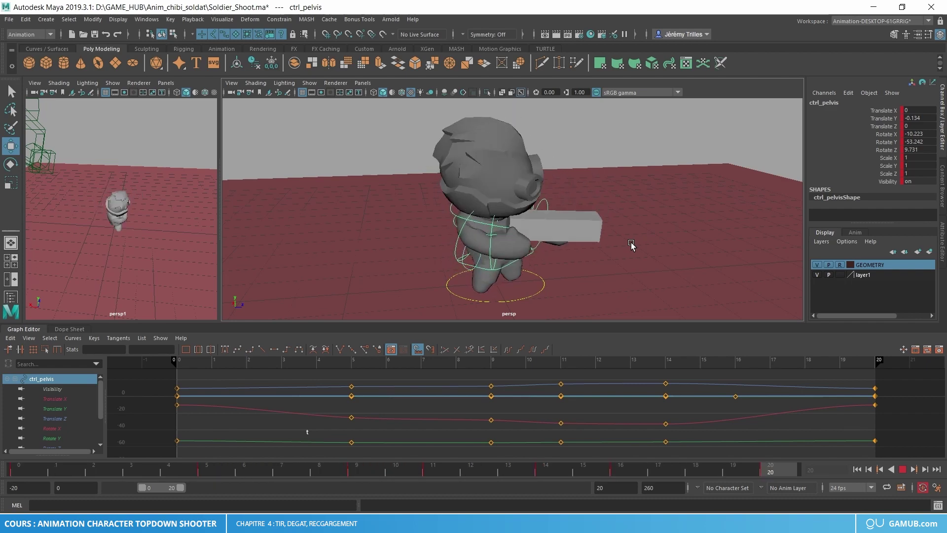
{"action": "mouse_move", "coordinate": [631, 245]}
{"action": "left_mouse_down", "text": "alt"}
{"action": "mouse_move", "coordinate": [614, 247]}
{"action": "mouse_move", "coordinate": [630, 241]}
{"action": "left_mouse_up", "text": "alt"}
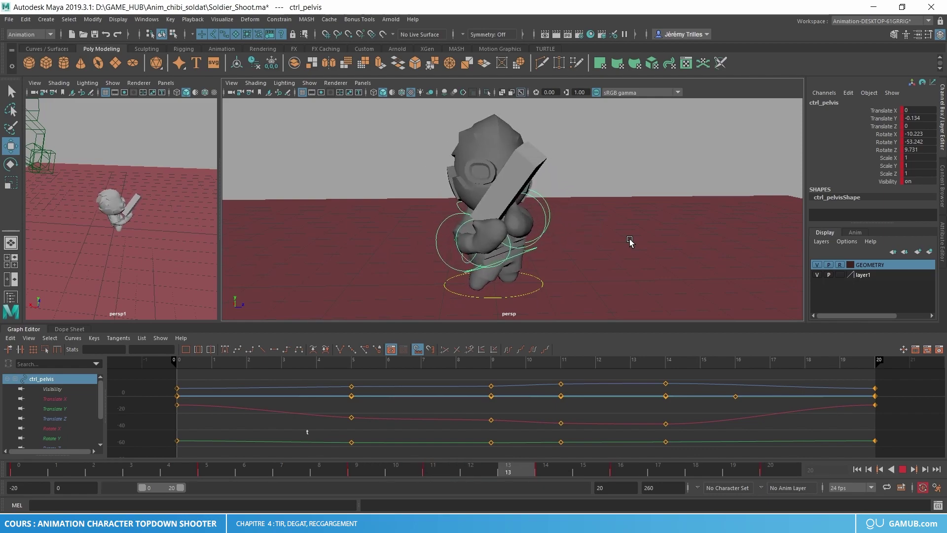
Step: Save the scene as Soldier_Shoot.mb with the Maya Binary file type
{"action": "key", "text": "ctrl+shift+s"}
{"action": "left_click", "coordinate": [198, 462]}
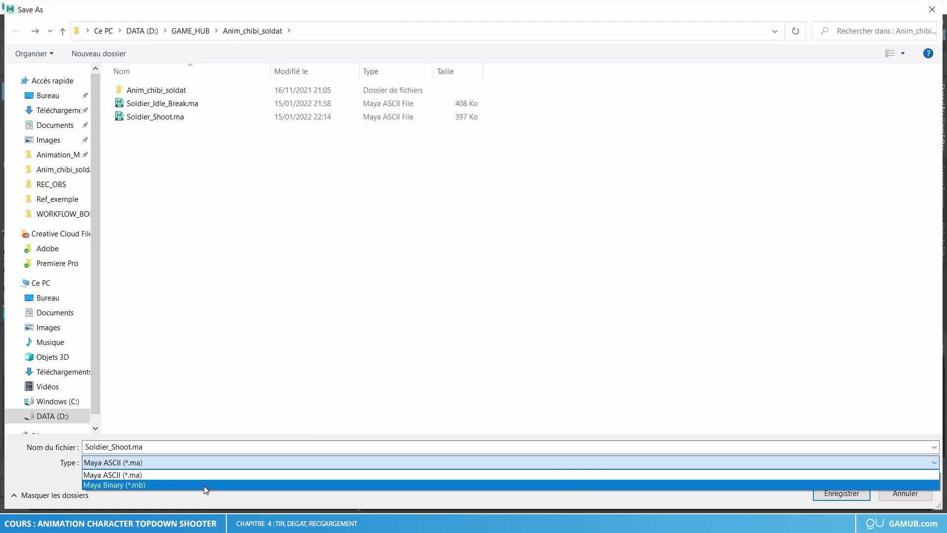
{"action": "left_click", "coordinate": [203, 486]}
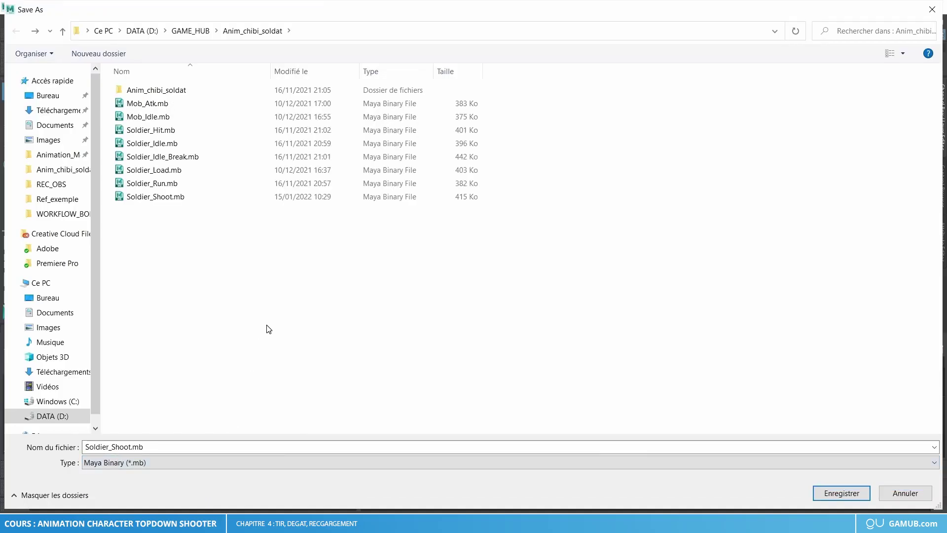